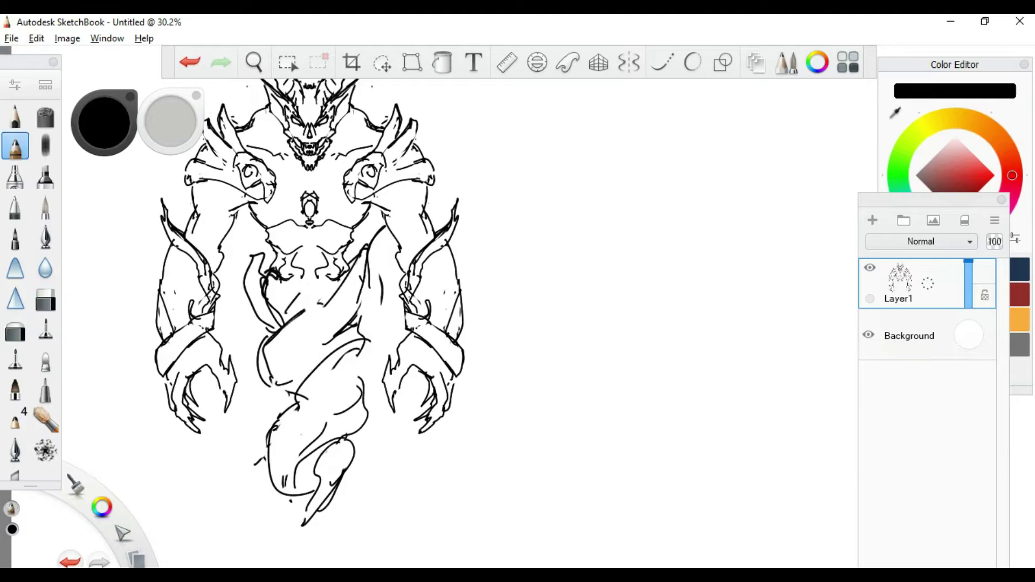
{"action": "key", "text": "e"}
{"action": "scroll", "coordinate": [404, 280], "scroll_direction": "down", "scroll_amount": 2}
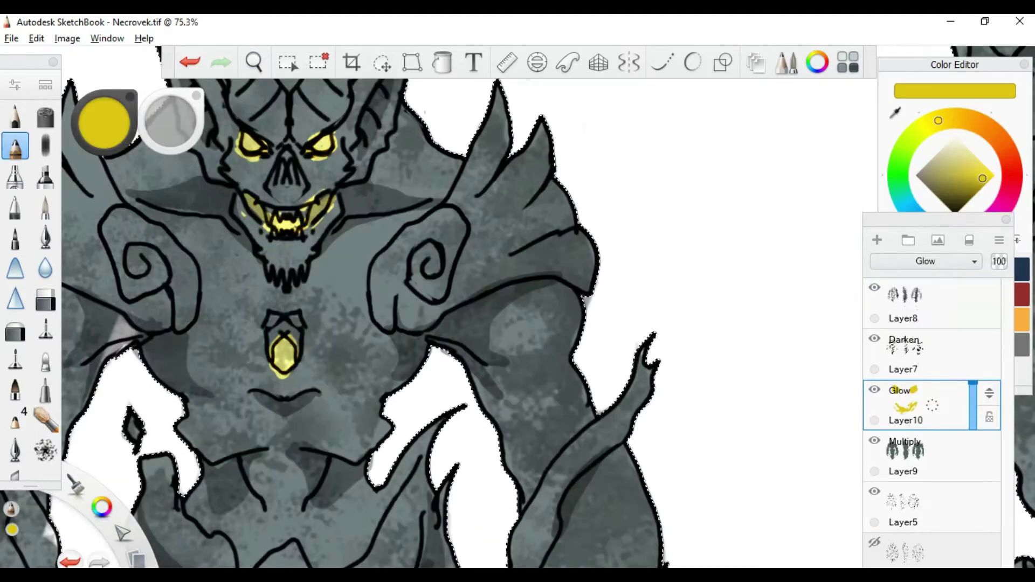
Step: Paint the chest gem of the side view yellow on the Glow layer
{"action": "key", "text": "space"}
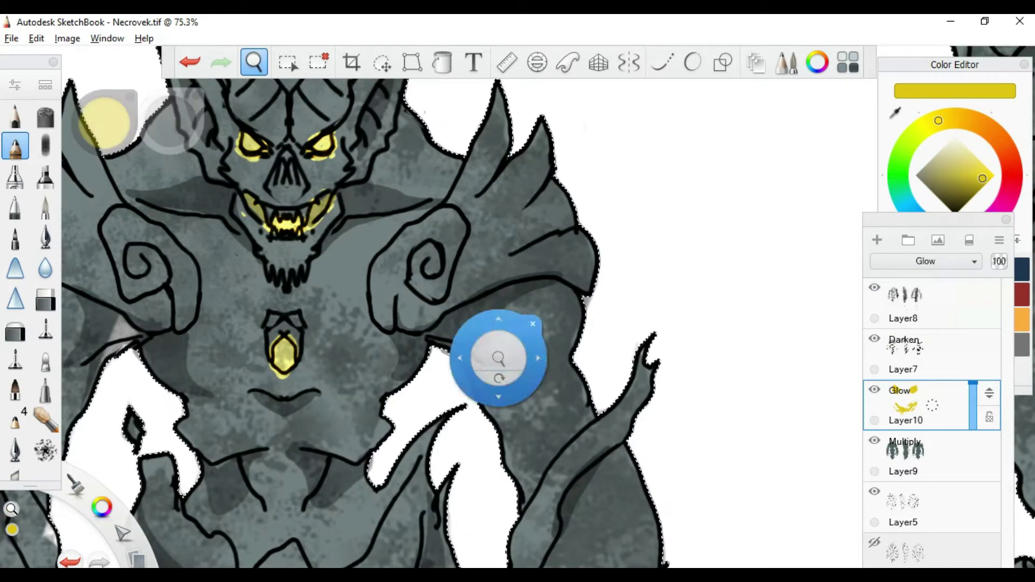
{"action": "scroll", "coordinate": [496, 358], "scroll_direction": "down", "scroll_amount": 4}
{"action": "left_click_drag", "start_coordinate": [517, 319], "coordinate": [537, 311]}
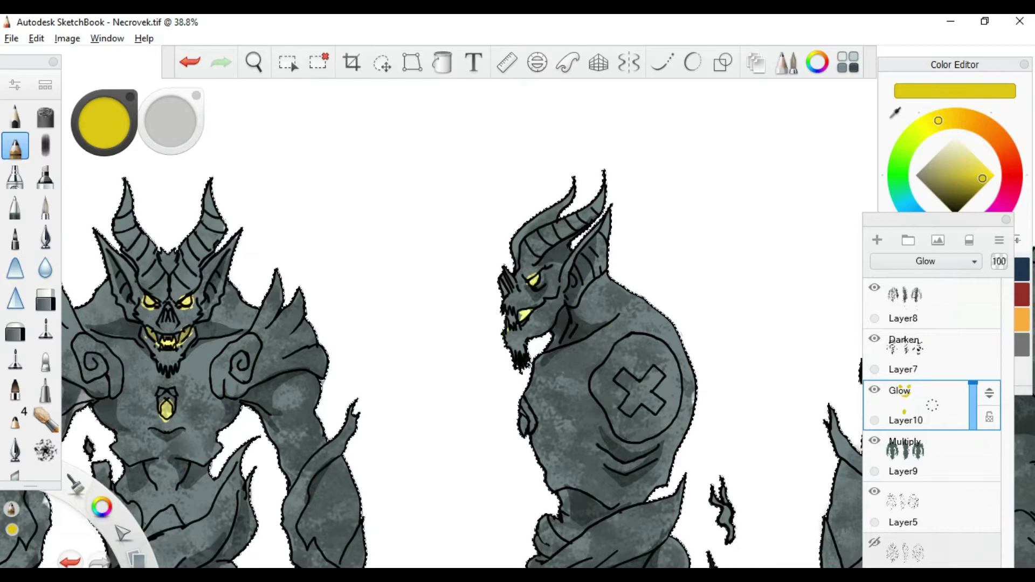
{"action": "left_click_drag", "start_coordinate": [522, 416], "coordinate": [524, 434]}
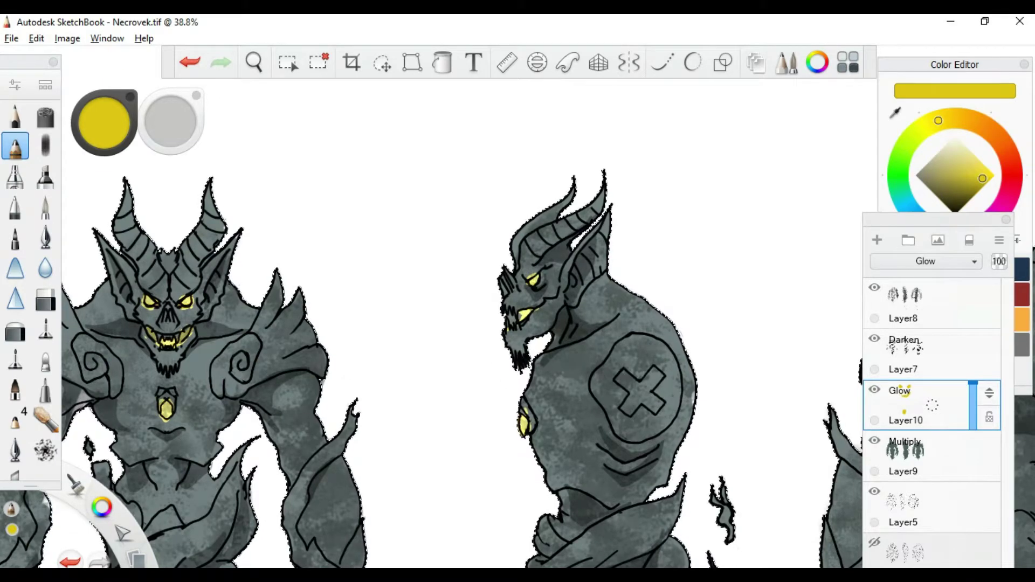
Step: Try Linear Dodge (Add) as the blending mode of the yellow Layer10
{"action": "key", "text": "space"}
{"action": "left_click_drag", "start_coordinate": [455, 436], "coordinate": [474, 358]}
{"action": "scroll", "coordinate": [926, 261], "scroll_direction": "down", "scroll_amount": 1}
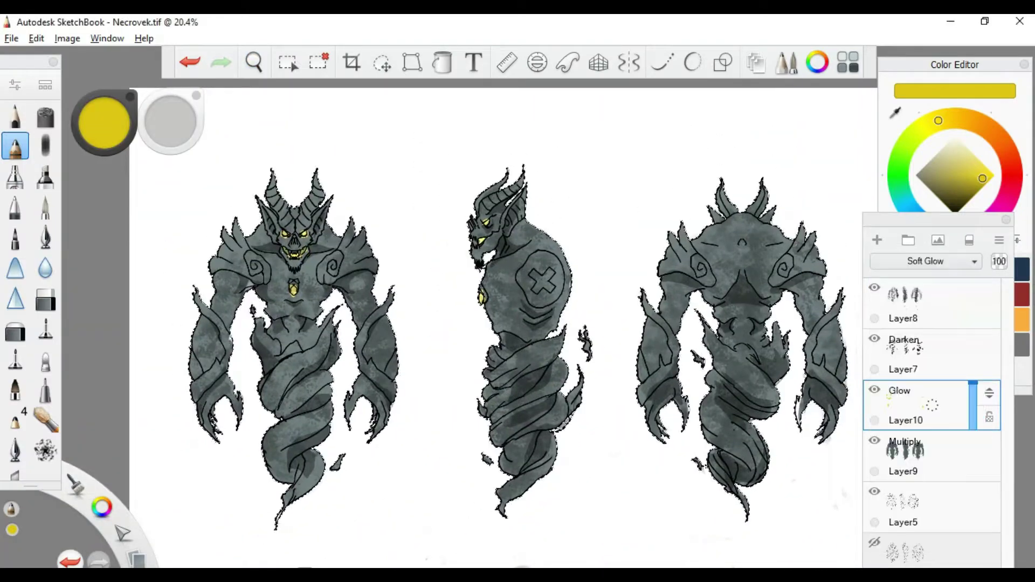
{"action": "left_click_drag", "start_coordinate": [989, 393], "coordinate": [989, 389]}
{"action": "left_click", "coordinate": [925, 261]}
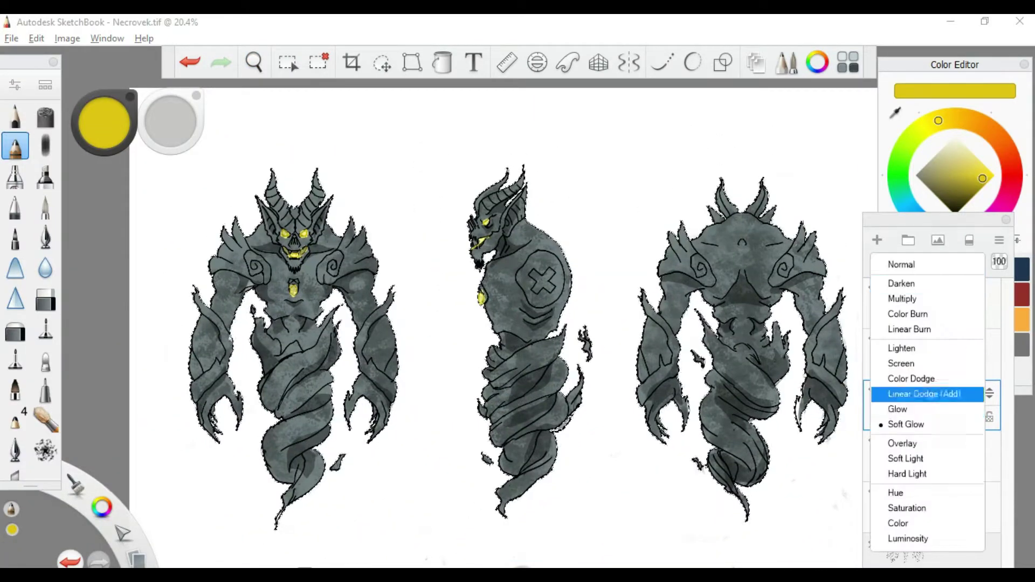
{"action": "left_click", "coordinate": [933, 393]}
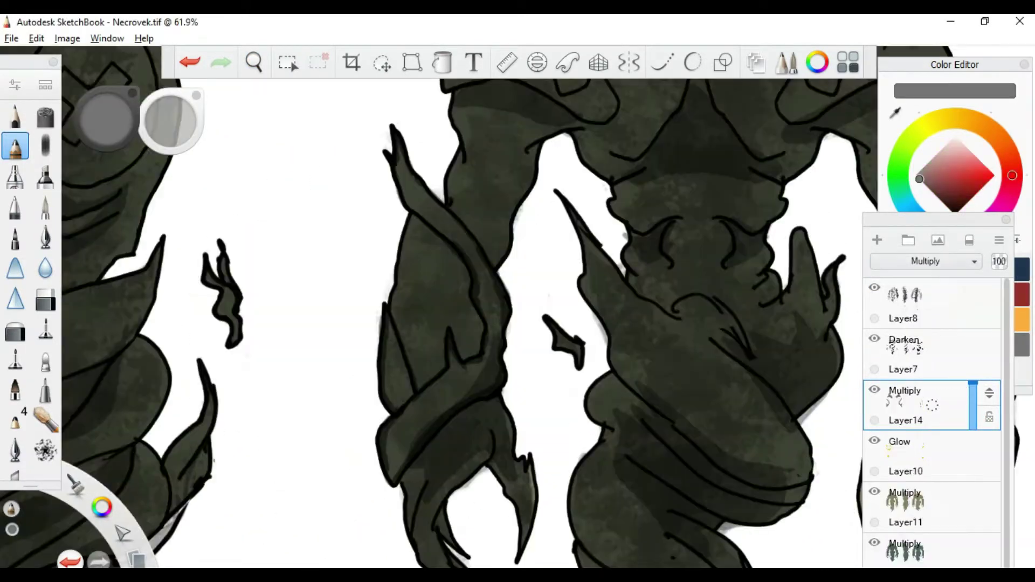
Step: Shade the left shoulder plate and its spikes on the back view with flat grey on the Multiply layer
{"action": "mouse_move", "coordinate": [593, 269]}
{"action": "left_mouse_down"}
{"action": "mouse_move", "coordinate": [458, 407]}
{"action": "mouse_move", "coordinate": [458, 539]}
{"action": "left_mouse_up"}
{"action": "key", "text": "e"}
{"action": "key", "text": "e"}
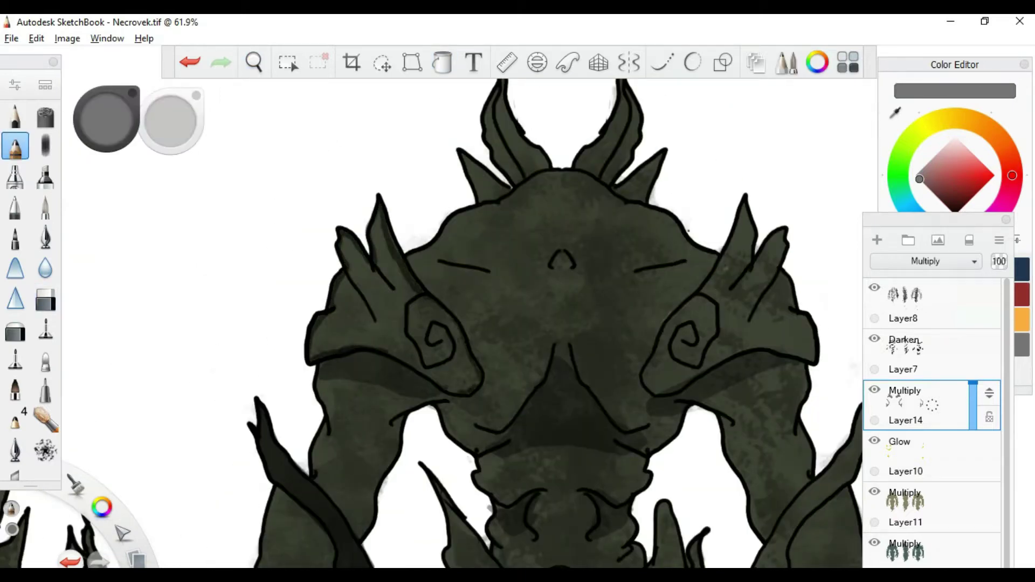
{"action": "key", "text": "f"}
{"action": "key", "text": "b"}
{"action": "key", "text": "f"}
{"action": "scroll", "coordinate": [432, 323], "scroll_direction": "down", "scroll_amount": 2}
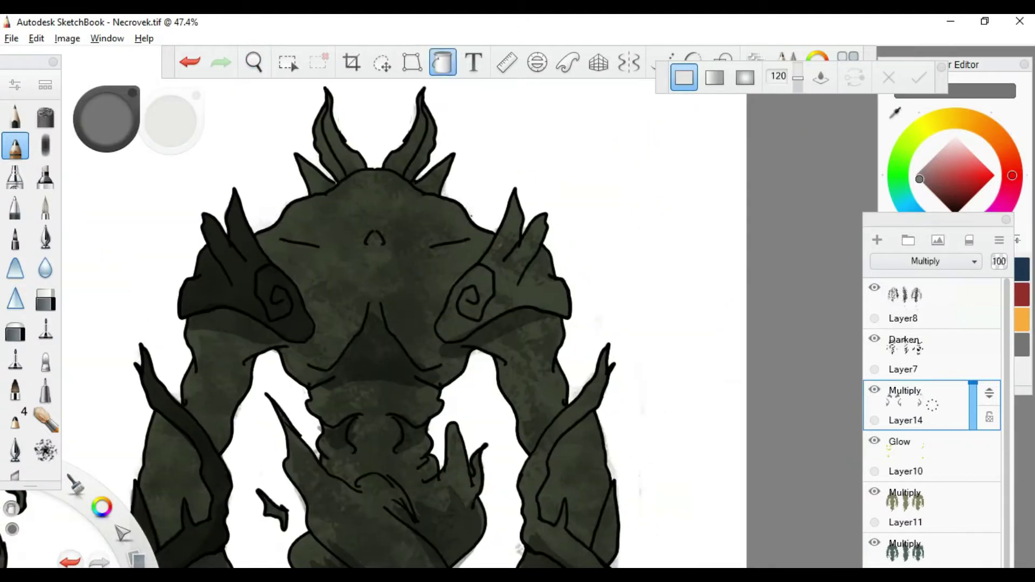
Step: Fill the back view's right shoulder plate with the same grey on the Multiply layer
{"action": "key", "text": "b"}
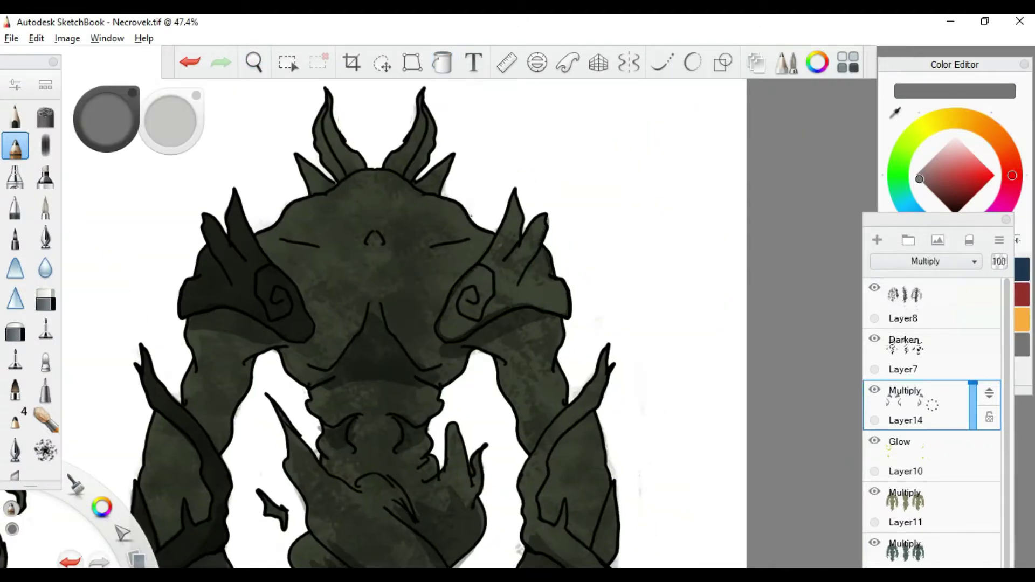
{"action": "key", "text": "f"}
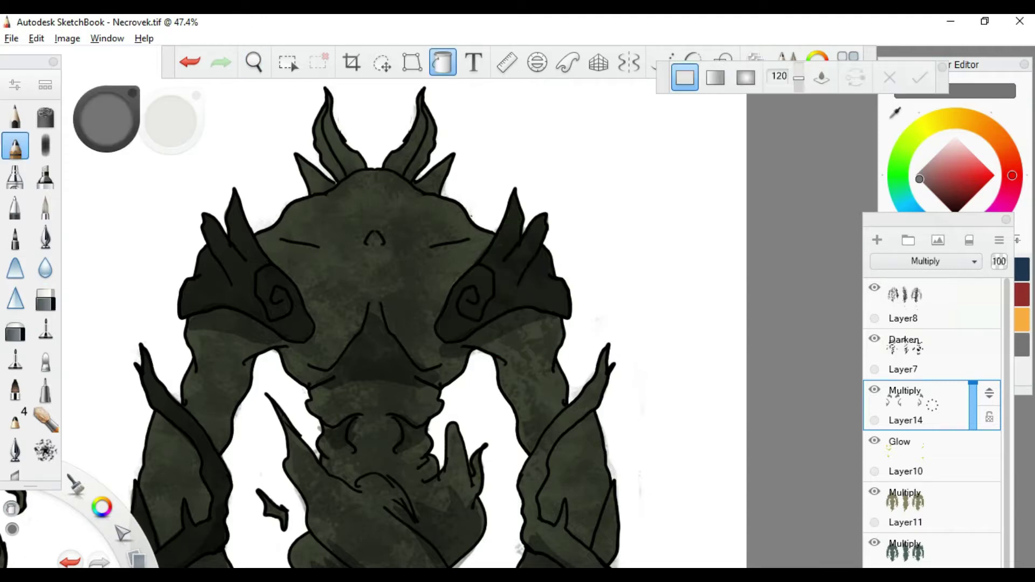
{"action": "key", "text": "b"}
{"action": "key", "text": "space"}
{"action": "mouse_move", "coordinate": [429, 356]}
{"action": "left_mouse_down"}
{"action": "mouse_move", "coordinate": [492, 342]}
{"action": "mouse_move", "coordinate": [377, 226]}
{"action": "left_mouse_up"}
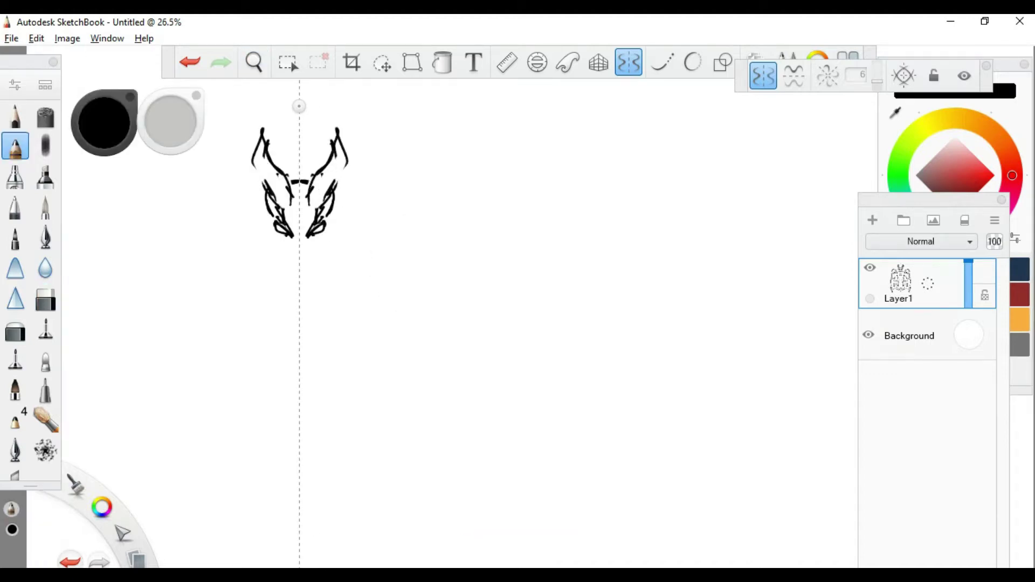
{"action": "key", "text": "e"}
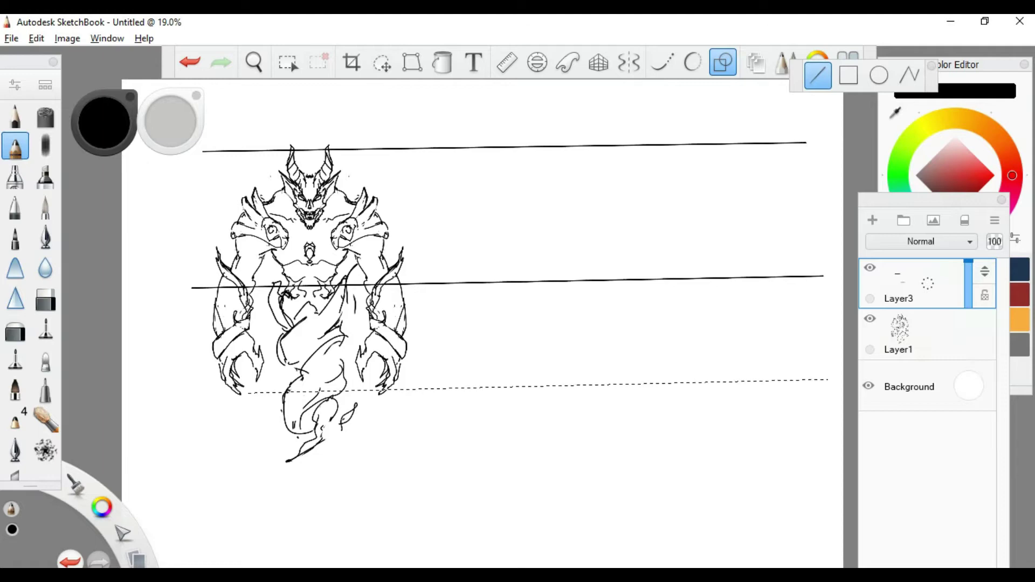
Step: Undo the lowest guide line and redraw it across the canvas at the level of the front view's claw tips
{"action": "key", "text": "ctrl+z"}
{"action": "left_click_drag", "start_coordinate": [243, 388], "coordinate": [821, 374]}
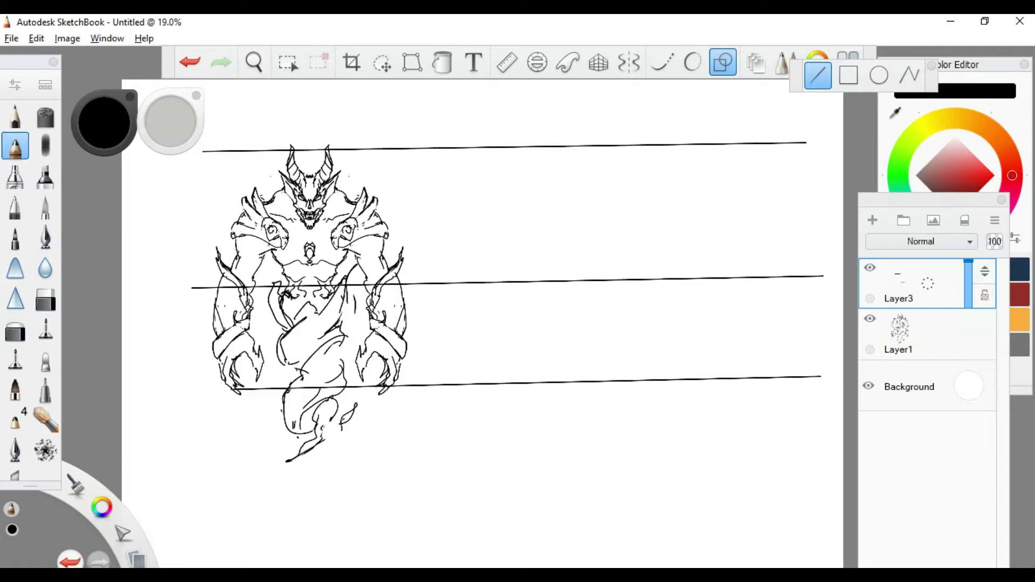
Step: Add a new layer for the side view and reduce the opacity of the guide-line layer
{"action": "left_click", "coordinate": [872, 220]}
{"action": "left_click_drag", "start_coordinate": [968, 314], "coordinate": [969, 340]}
{"action": "left_click", "coordinate": [916, 283]}
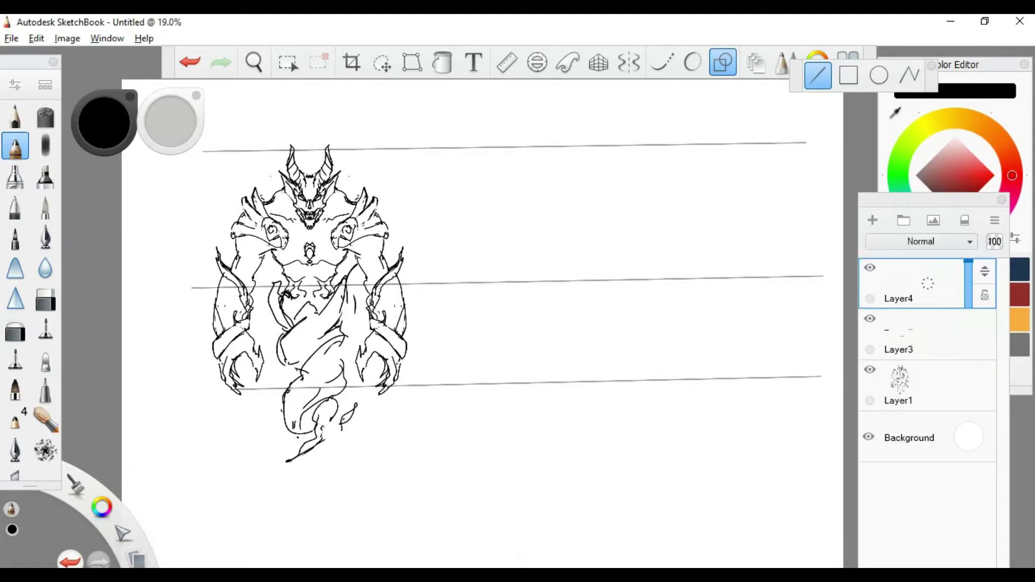
Step: Sketch the curved near horn and the first eye mark of the side-view head at the upper guide line
{"action": "scroll", "coordinate": [503, 216], "scroll_direction": "up", "scroll_amount": 2}
{"action": "key", "text": "Escape"}
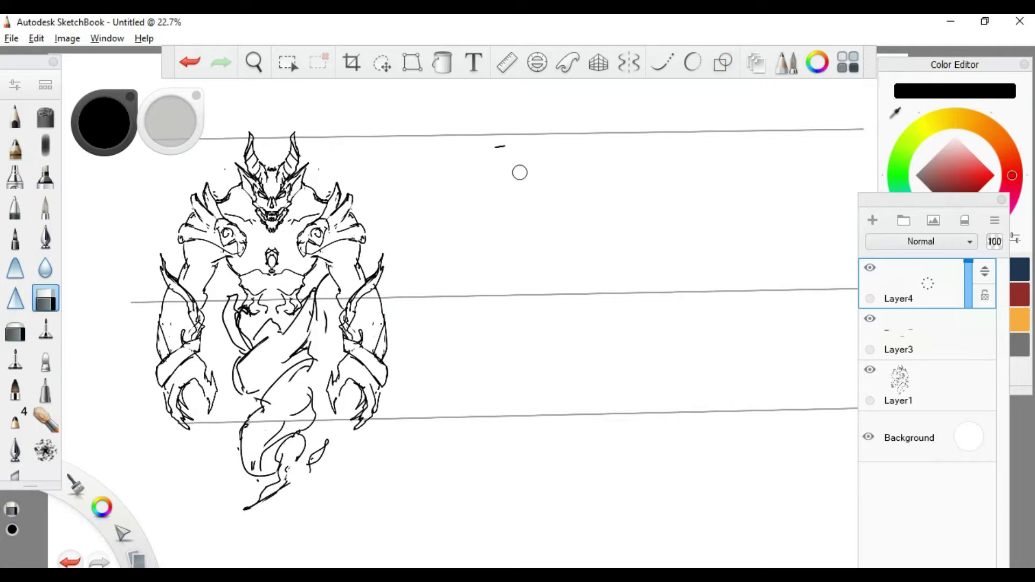
{"action": "left_click_drag", "start_coordinate": [488, 178], "coordinate": [518, 149]}
{"action": "scroll", "coordinate": [512, 185], "scroll_direction": "up", "scroll_amount": 2}
{"action": "scroll", "coordinate": [512, 185], "scroll_direction": "down", "scroll_amount": 4}
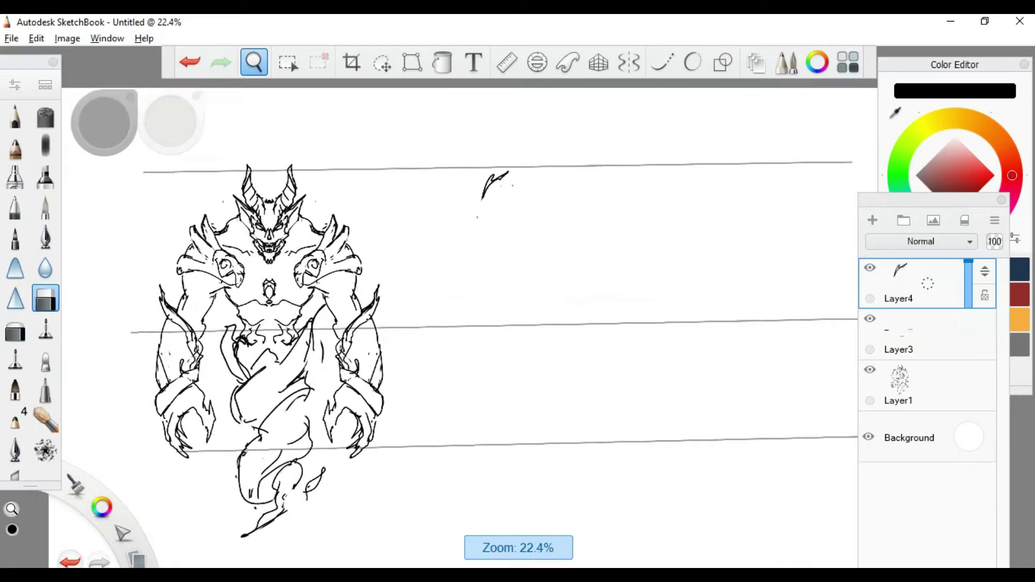
{"action": "scroll", "coordinate": [453, 259], "scroll_direction": "up", "scroll_amount": 5}
{"action": "key", "text": "e"}
{"action": "key", "text": "e"}
{"action": "mouse_move", "coordinate": [456, 226]}
{"action": "left_mouse_down"}
{"action": "mouse_move", "coordinate": [452, 250]}
{"action": "mouse_move", "coordinate": [504, 210]}
{"action": "left_mouse_up"}
{"action": "key", "text": "e"}
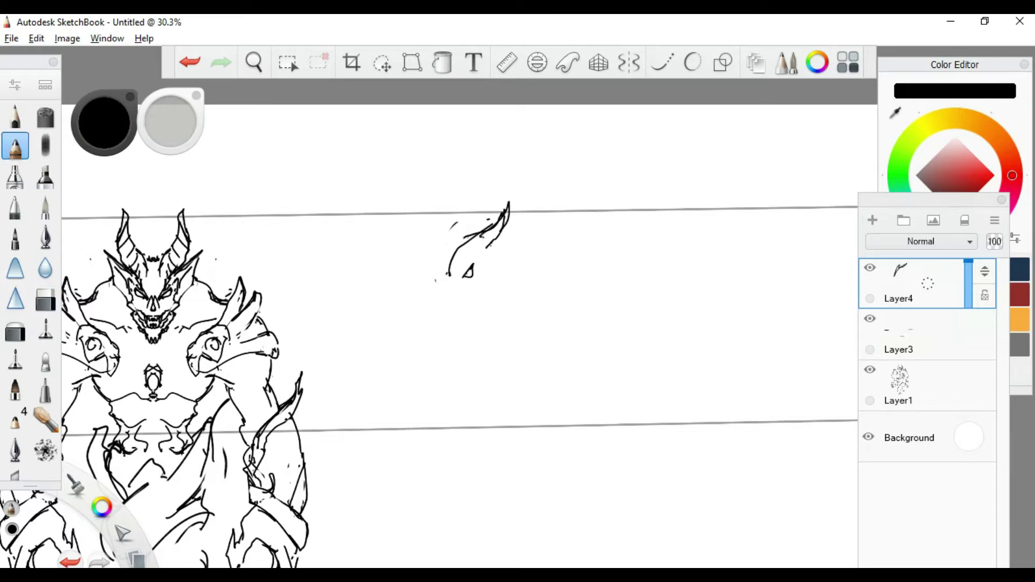
Step: Sketch the side view's snout and teeth, add ridges to the horn and rework the eye
{"action": "key", "text": "e"}
{"action": "mouse_move", "coordinate": [439, 296]}
{"action": "left_mouse_down"}
{"action": "mouse_move", "coordinate": [440, 308]}
{"action": "mouse_move", "coordinate": [455, 306]}
{"action": "left_mouse_up"}
{"action": "key", "text": "e"}
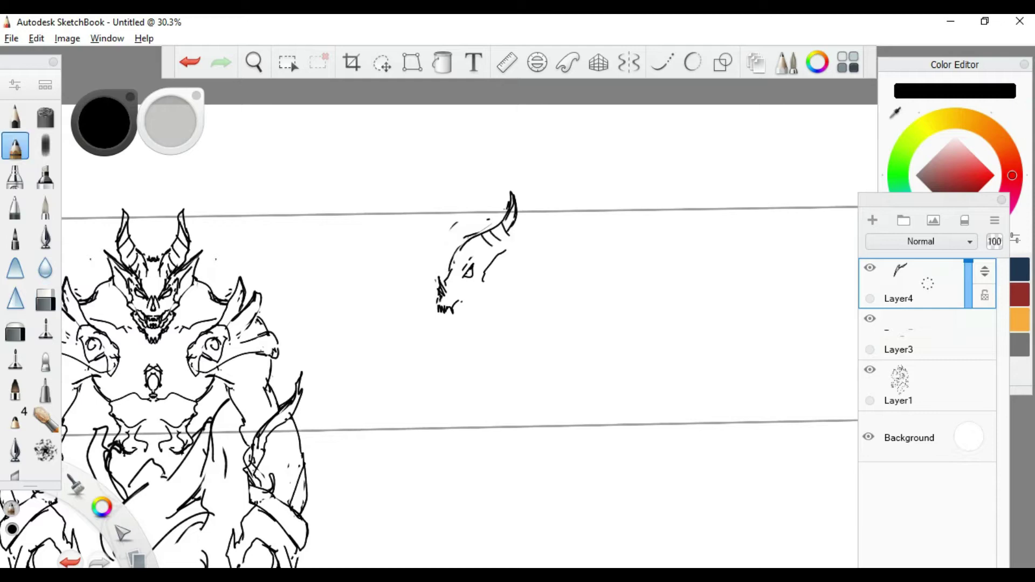
{"action": "key", "text": "e"}
{"action": "left_click_drag", "start_coordinate": [465, 273], "coordinate": [470, 269]}
{"action": "key", "text": "e"}
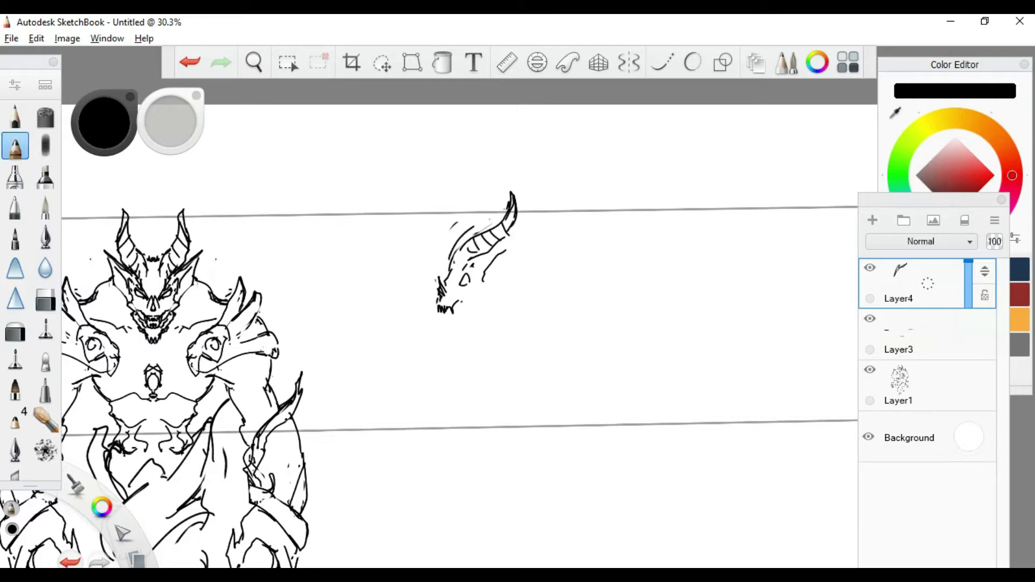
Step: Draw the pointed ear behind the side view's horn and sketch the open jaw with its chin spikes
{"action": "key", "text": "e"}
{"action": "key", "text": "e"}
{"action": "key", "text": "e"}
{"action": "key", "text": "e"}
{"action": "left_click_drag", "start_coordinate": [517, 226], "coordinate": [509, 285]}
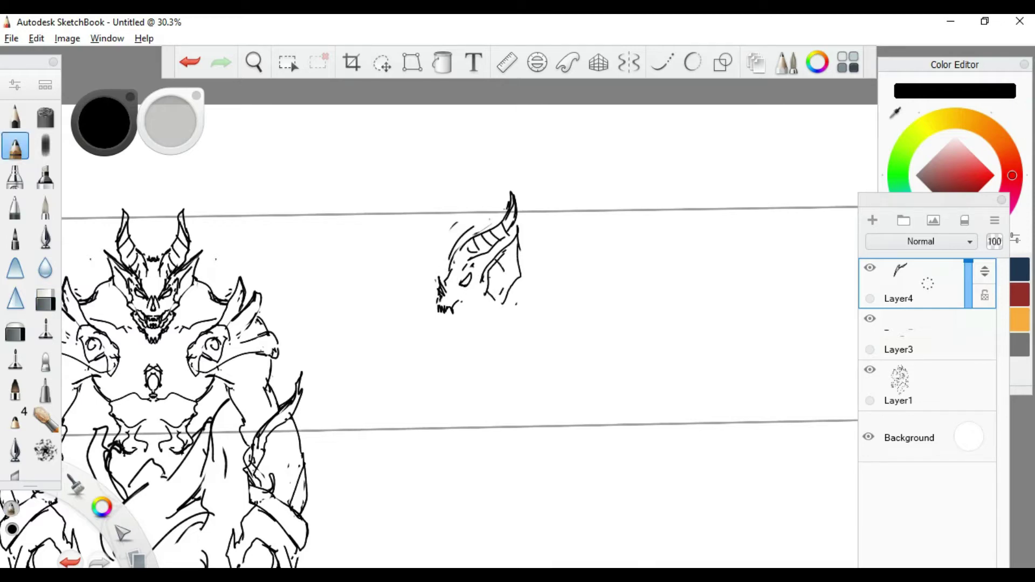
{"action": "key", "text": "e"}
{"action": "key", "text": "e"}
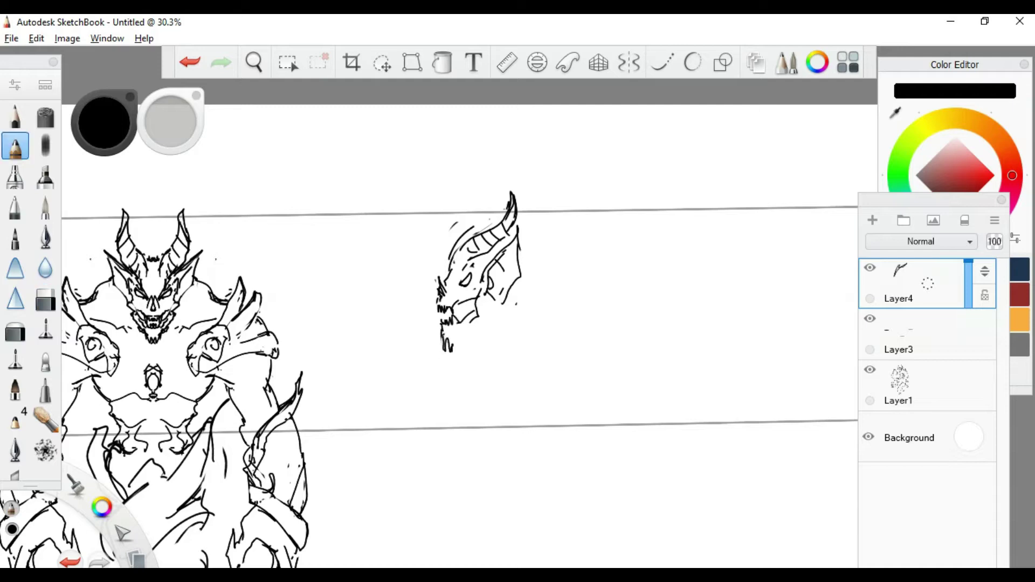
Step: Refine the side view's jaw and ear edge, and start the far horn above the forehead
{"action": "left_click_drag", "start_coordinate": [482, 322], "coordinate": [457, 354]}
{"action": "key", "text": "e"}
{"action": "key", "text": "e"}
{"action": "mouse_move", "coordinate": [519, 228]}
{"action": "left_mouse_down"}
{"action": "mouse_move", "coordinate": [517, 248]}
{"action": "mouse_move", "coordinate": [499, 256]}
{"action": "left_mouse_up"}
{"action": "key", "text": "e"}
{"action": "key", "text": "e"}
{"action": "left_click_drag", "start_coordinate": [476, 210], "coordinate": [449, 248]}
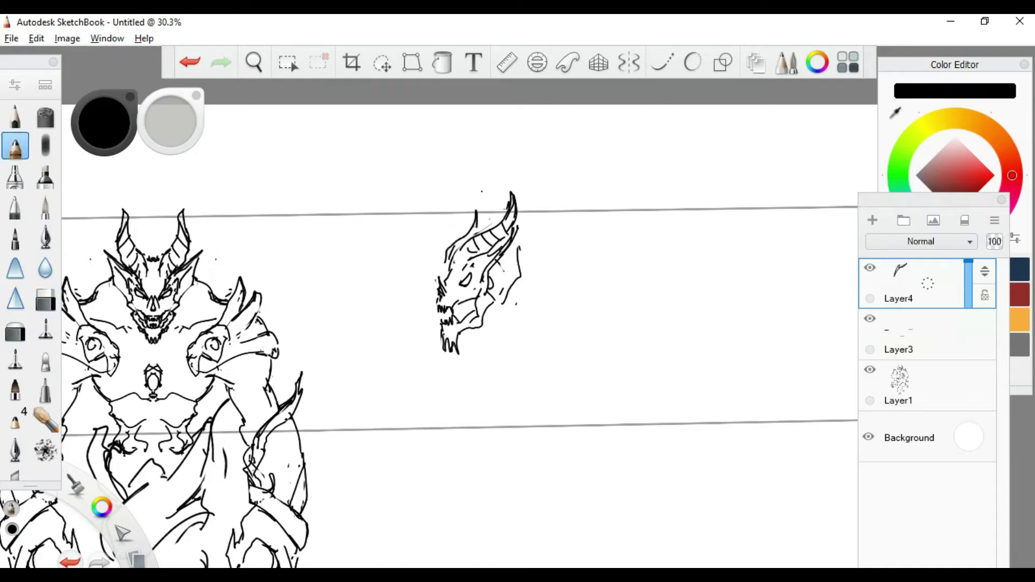
Step: Redraw the back edge of the side view's ear and sketch the neck sloping down to the back
{"action": "key", "text": "e"}
{"action": "key", "text": "e"}
{"action": "left_click_drag", "start_coordinate": [520, 253], "coordinate": [534, 283]}
{"action": "key", "text": "e"}
{"action": "key", "text": "e"}
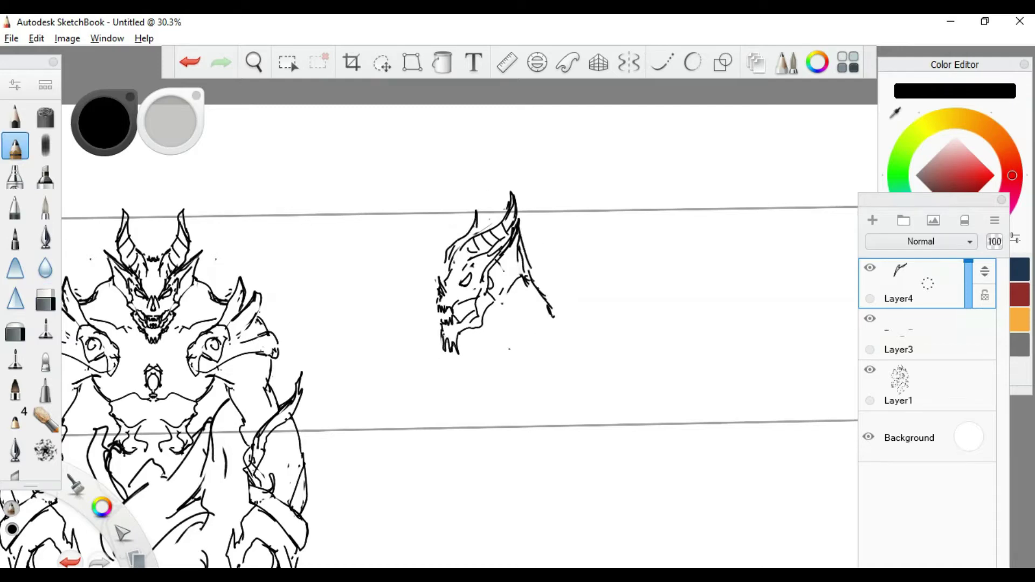
Step: Sketch the round shoulder joint of the side view with the upper back curving behind it
{"action": "left_click_drag", "start_coordinate": [524, 329], "coordinate": [515, 342]}
{"action": "key", "text": "e"}
{"action": "left_click_drag", "start_coordinate": [554, 318], "coordinate": [549, 309]}
{"action": "key", "text": "e"}
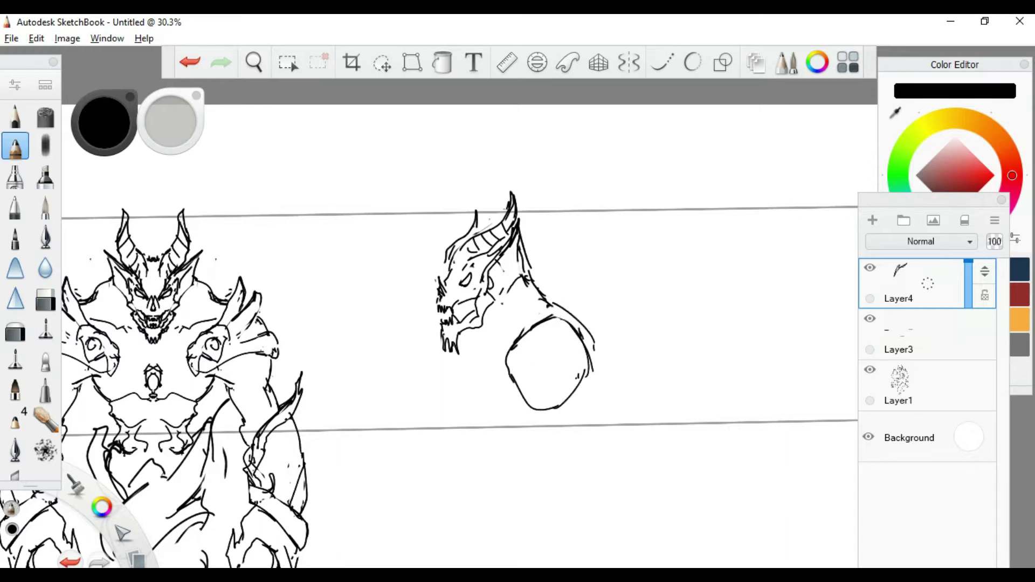
Step: Complete the far horn's outline down to the side view's brow and refine the eye
{"action": "key", "text": "e"}
{"action": "key", "text": "e"}
{"action": "left_click_drag", "start_coordinate": [474, 212], "coordinate": [438, 272]}
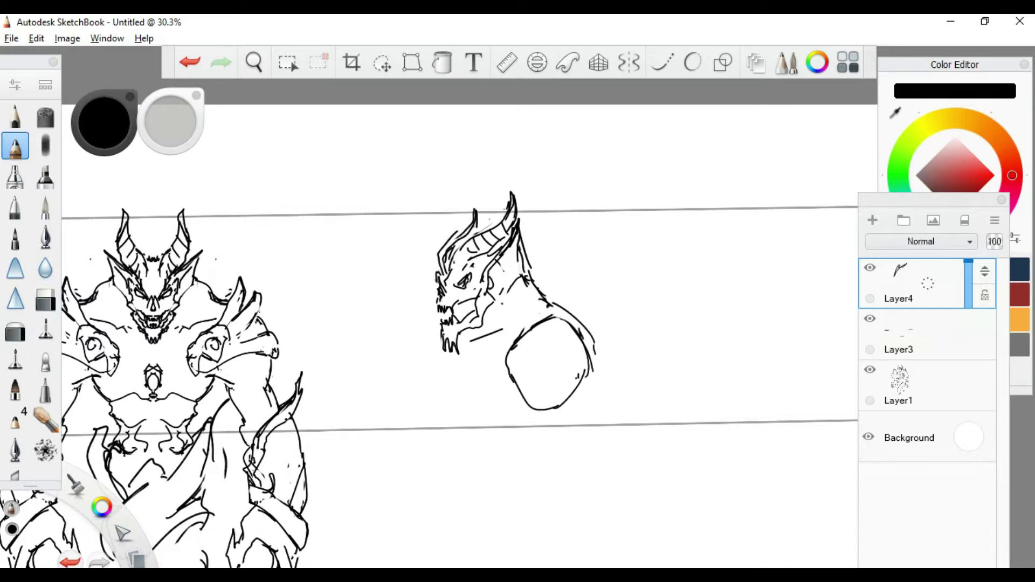
Step: Sketch the side view's chest, back and waist, and the first twisted coils of the lower body
{"action": "scroll", "coordinate": [490, 229], "scroll_direction": "down", "scroll_amount": 2}
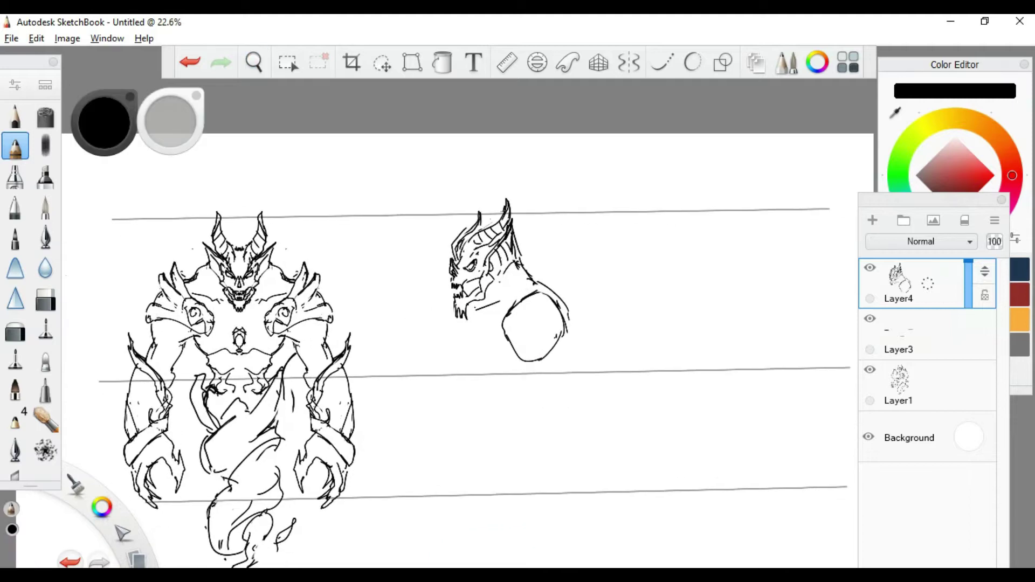
{"action": "key", "text": "e"}
{"action": "left_click_drag", "start_coordinate": [466, 349], "coordinate": [468, 374]}
{"action": "key", "text": "e"}
{"action": "key", "text": "e"}
{"action": "key", "text": "e"}
{"action": "key", "text": "e"}
{"action": "key", "text": "e"}
{"action": "key", "text": "e"}
{"action": "key", "text": "e"}
{"action": "key", "text": "e"}
{"action": "key", "text": "e"}
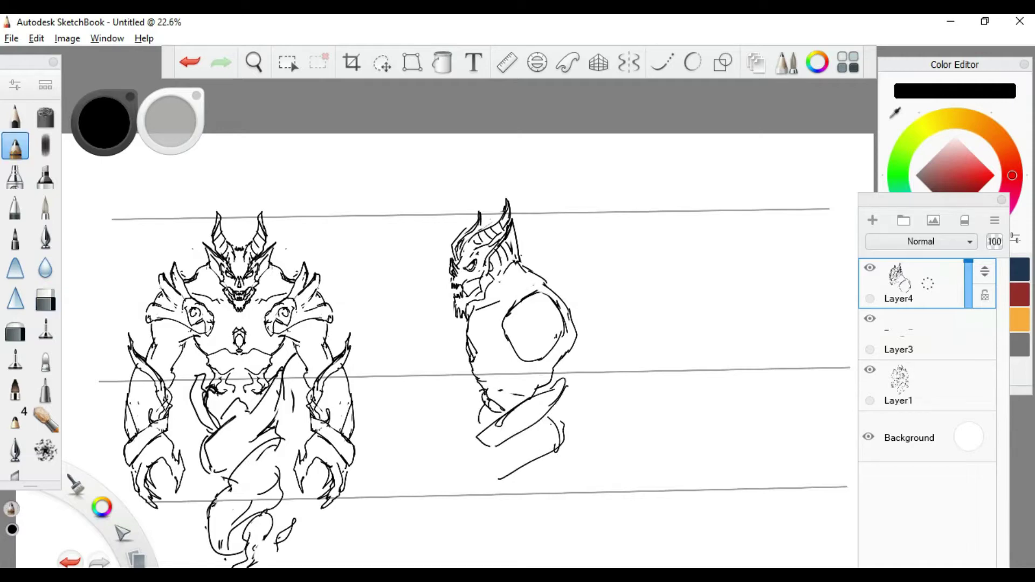
Step: Sketch the remaining lower coils of the side view, tapering down to the tail tip
{"action": "left_click_drag", "start_coordinate": [497, 382], "coordinate": [497, 347]}
{"action": "left_click_drag", "start_coordinate": [546, 414], "coordinate": [496, 488]}
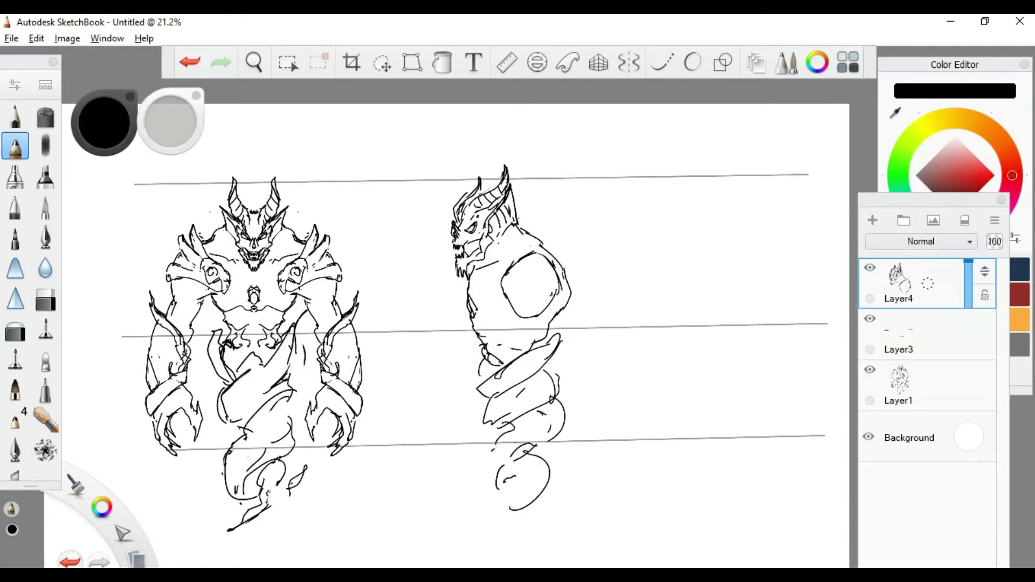
{"action": "key", "text": "space"}
{"action": "left_click_drag", "start_coordinate": [520, 323], "coordinate": [520, 345]}
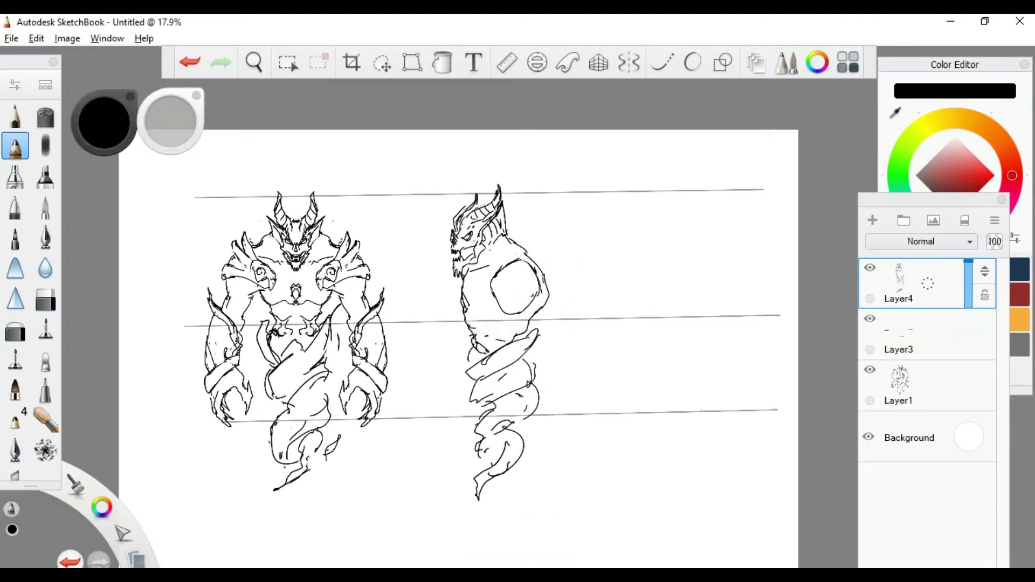
Step: Duplicate the front-view layer and place the horizontally mirrored copy beyond the side view as the back-view base
{"action": "left_click", "coordinate": [899, 385]}
{"action": "left_click_drag", "start_coordinate": [899, 386], "coordinate": [922, 341]}
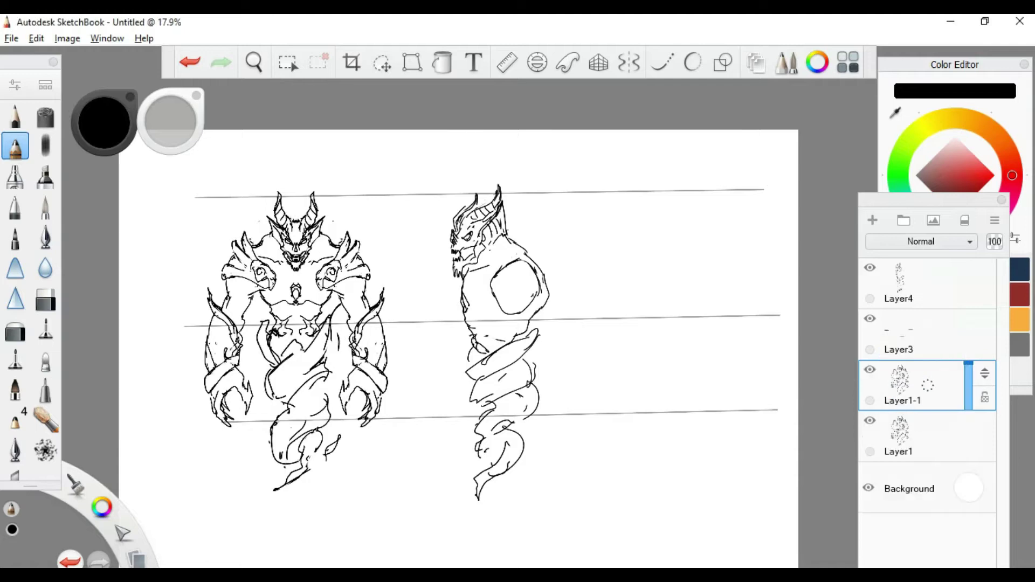
{"action": "left_click", "coordinate": [67, 38]}
{"action": "left_click", "coordinate": [50, 228]}
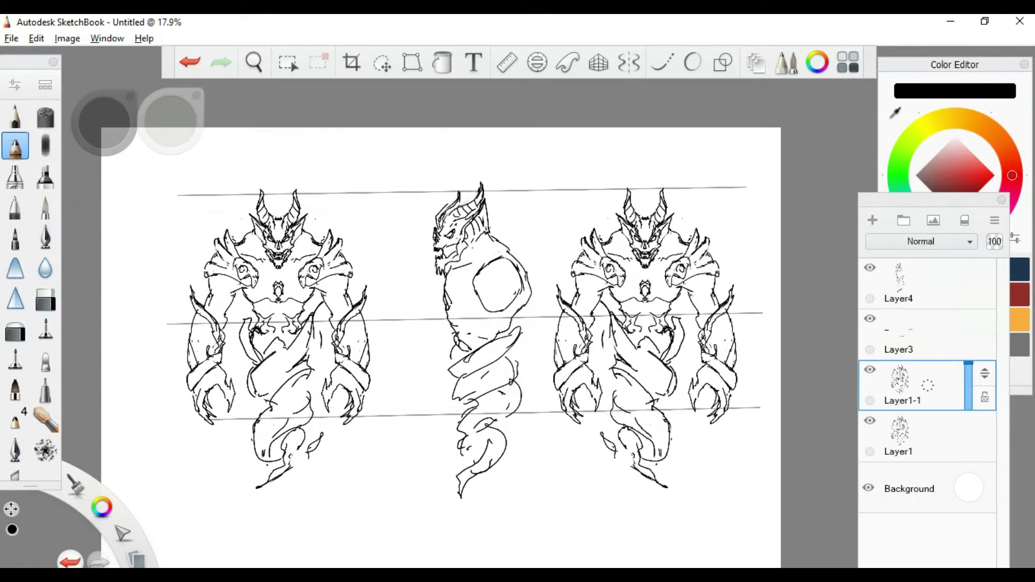
Step: Erase the face and chest details from the mirrored copy and sketch the back's spine marks instead
{"action": "key", "text": "e"}
{"action": "left_click_drag", "start_coordinate": [652, 243], "coordinate": [649, 280]}
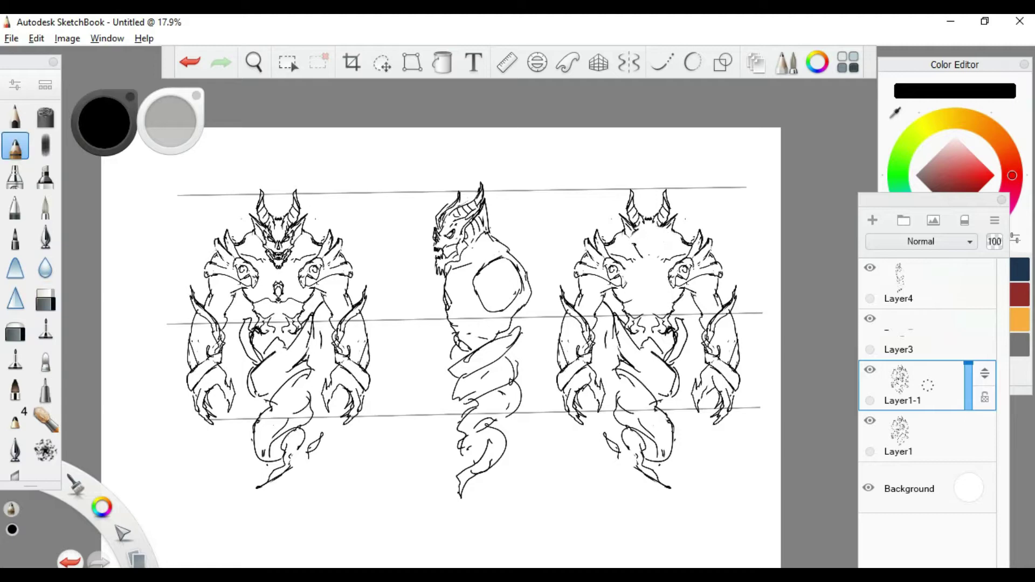
{"action": "left_click_drag", "start_coordinate": [645, 244], "coordinate": [654, 251]}
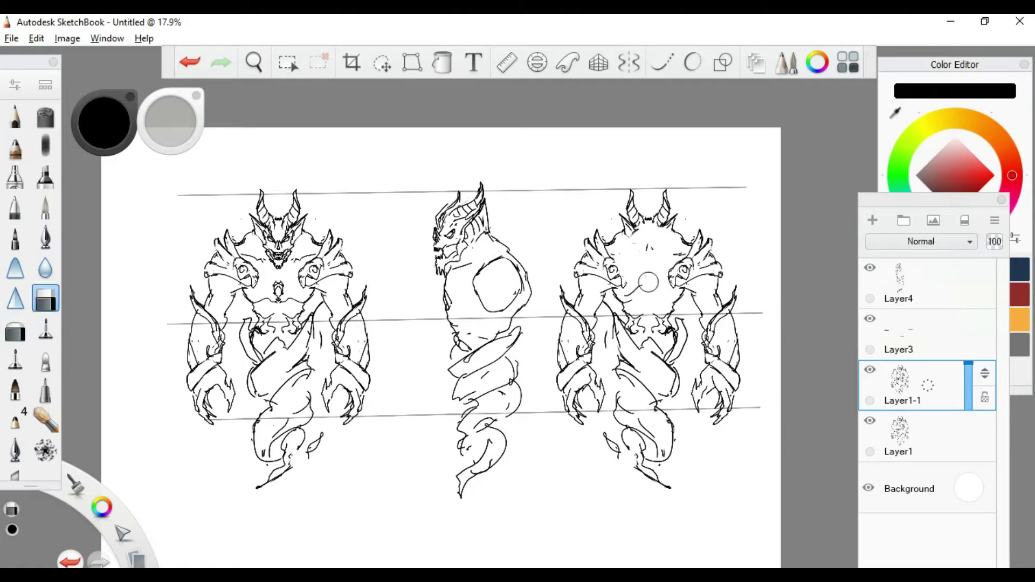
{"action": "key", "text": "space"}
{"action": "scroll", "coordinate": [519, 305], "scroll_direction": "down", "scroll_amount": 1}
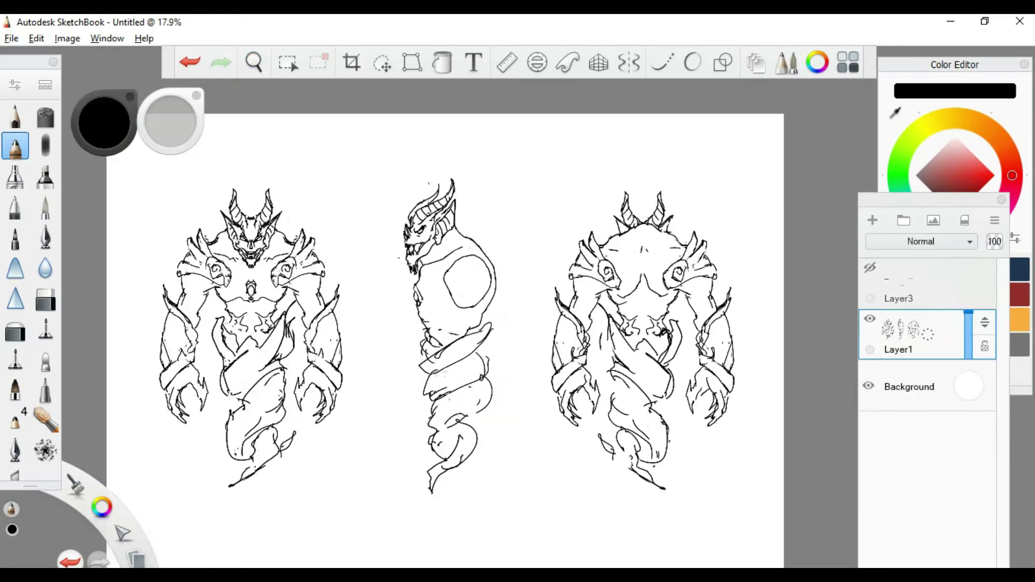
Step: Sketch an X-shaped cross inside the arm circle of the side view and clean up its edges
{"action": "scroll", "coordinate": [501, 302], "scroll_direction": "up", "scroll_amount": 4}
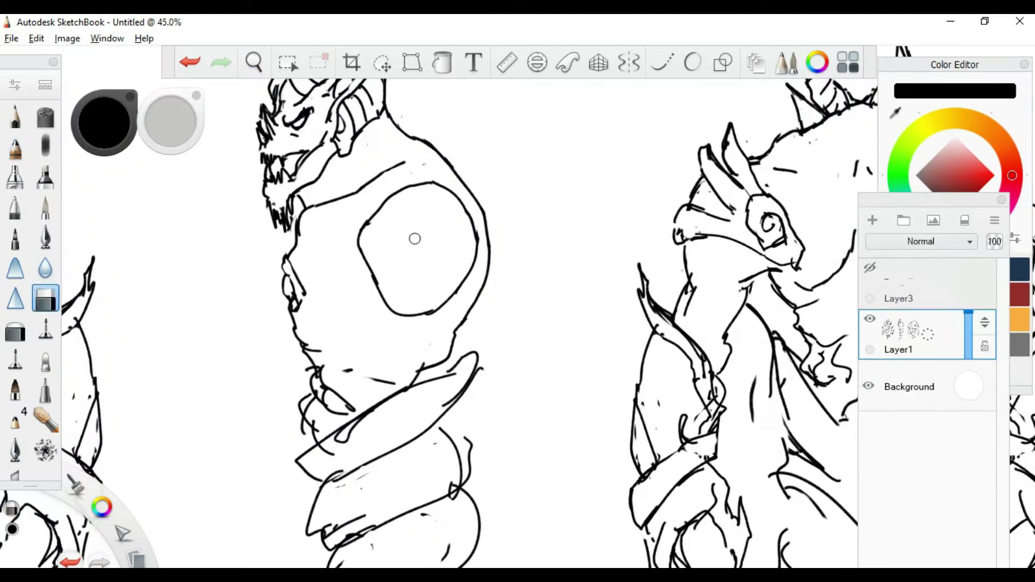
{"action": "mouse_move", "coordinate": [392, 237]}
{"action": "left_mouse_down"}
{"action": "mouse_move", "coordinate": [422, 242]}
{"action": "mouse_move", "coordinate": [398, 272]}
{"action": "left_mouse_up"}
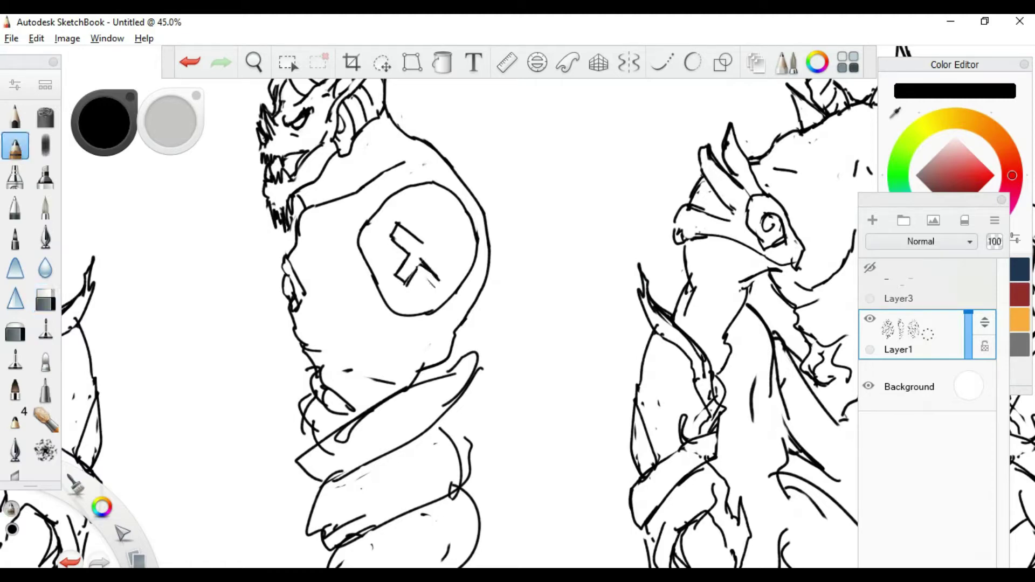
{"action": "mouse_move", "coordinate": [439, 218]}
{"action": "left_mouse_down"}
{"action": "mouse_move", "coordinate": [418, 242]}
{"action": "mouse_move", "coordinate": [447, 272]}
{"action": "mouse_move", "coordinate": [407, 284]}
{"action": "left_mouse_up"}
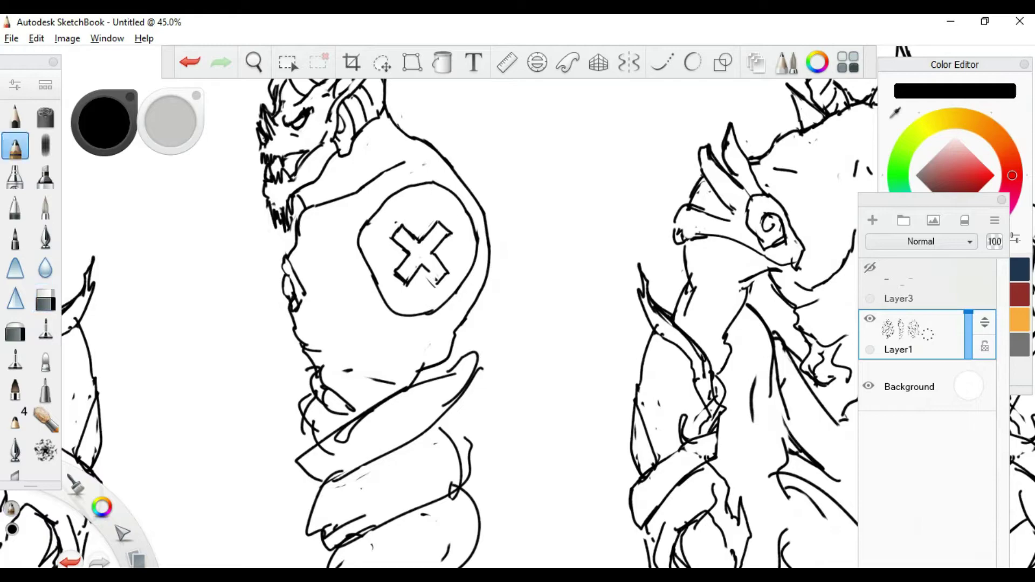
{"action": "key", "text": "e"}
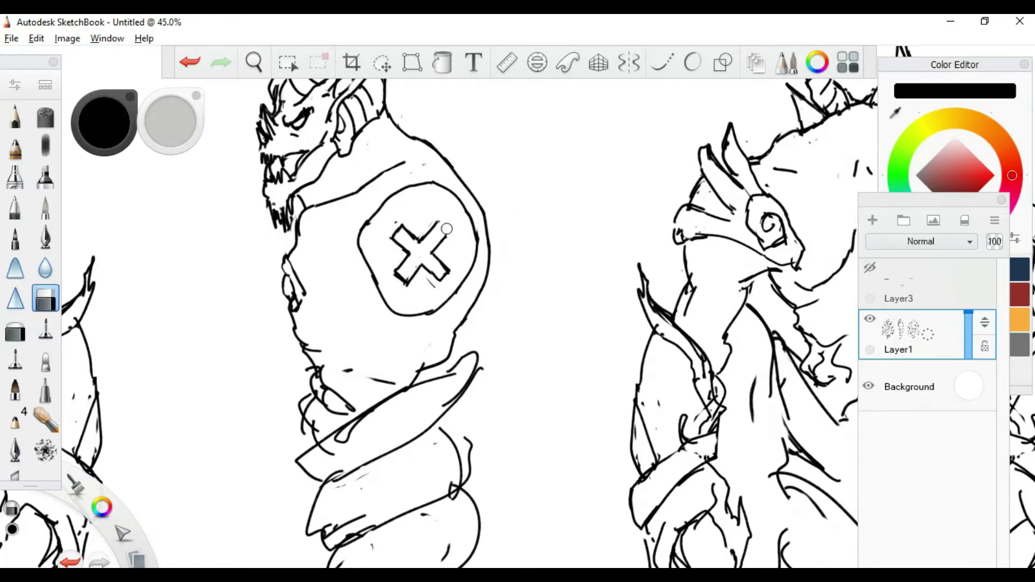
{"action": "left_click_drag", "start_coordinate": [479, 278], "coordinate": [463, 294]}
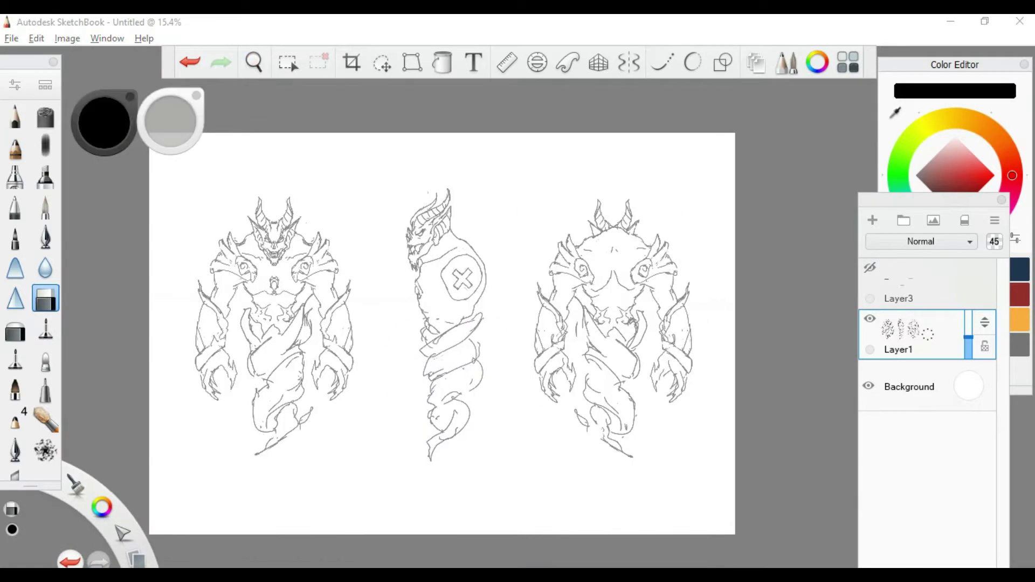
Step: Fade the sketch layer to 45 opacity, add a new layer above it and turn on vertical symmetry over the front view
{"action": "key", "text": "ctrl+shift+n"}
{"action": "key", "text": "x"}
{"action": "mouse_move", "coordinate": [330, 311]}
{"action": "left_mouse_down"}
{"action": "mouse_move", "coordinate": [389, 251]}
{"action": "mouse_move", "coordinate": [372, 237]}
{"action": "left_mouse_up"}
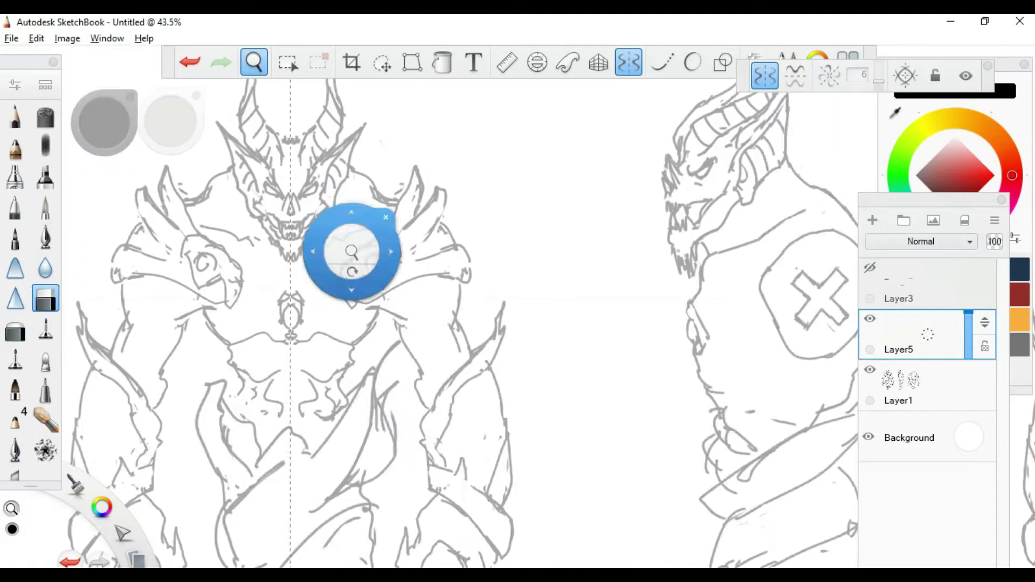
{"action": "key", "text": "e"}
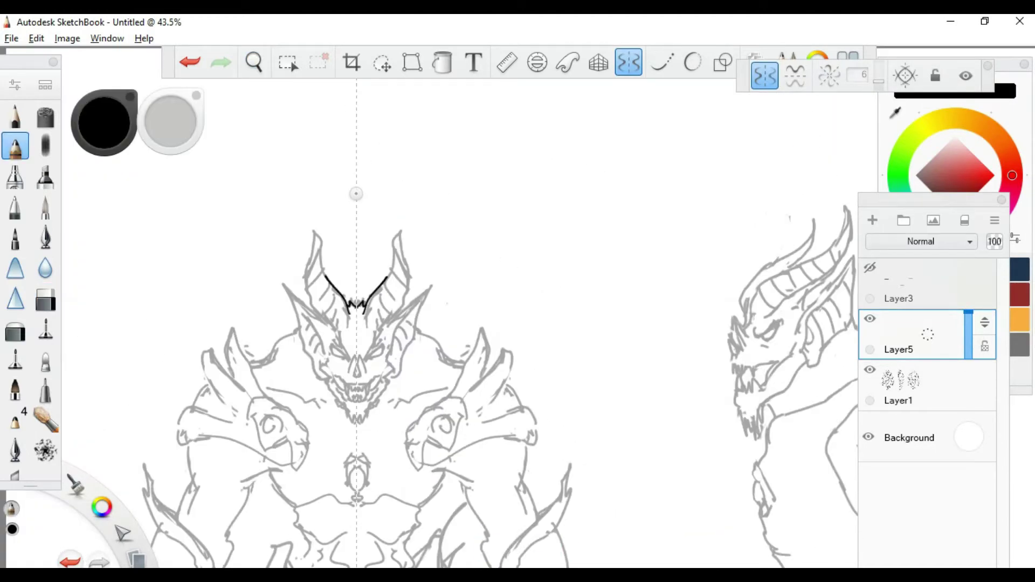
Step: Ink the front view's curved horns and their ridge bands with mirrored black strokes
{"action": "key", "text": "]"}
{"action": "mouse_move", "coordinate": [325, 276]}
{"action": "left_mouse_down"}
{"action": "mouse_move", "coordinate": [322, 256]}
{"action": "mouse_move", "coordinate": [305, 275]}
{"action": "mouse_move", "coordinate": [307, 294]}
{"action": "left_mouse_up"}
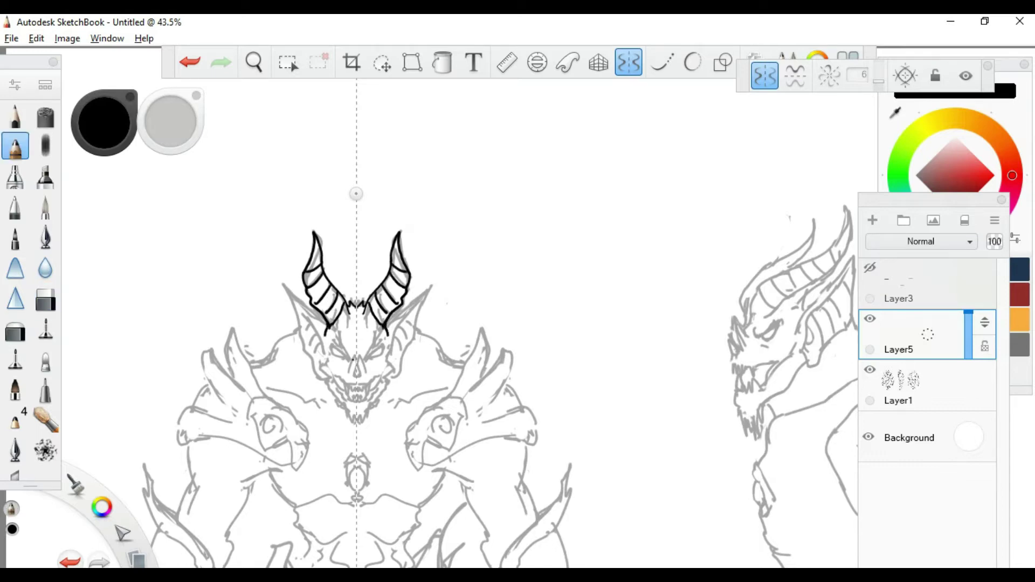
{"action": "key", "text": "e"}
{"action": "key", "text": "e"}
Step: Ink the front view's face with eyes, nose, fanged mouth and bearded chin, plus the pointed ears
{"action": "left_click_drag", "start_coordinate": [329, 350], "coordinate": [347, 362]}
{"action": "key", "text": "e"}
{"action": "key", "text": "e"}
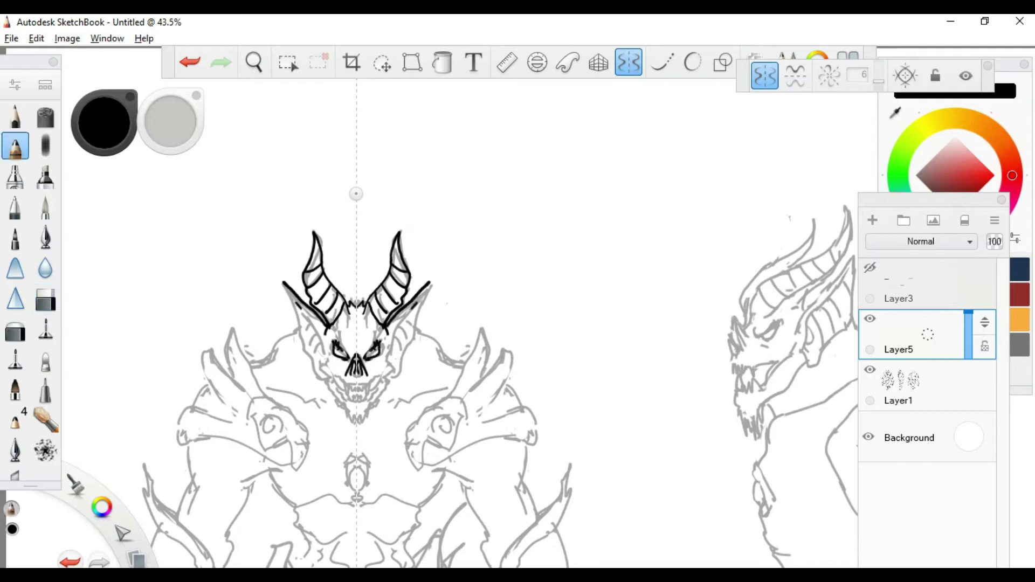
{"action": "left_click_drag", "start_coordinate": [300, 308], "coordinate": [323, 367]}
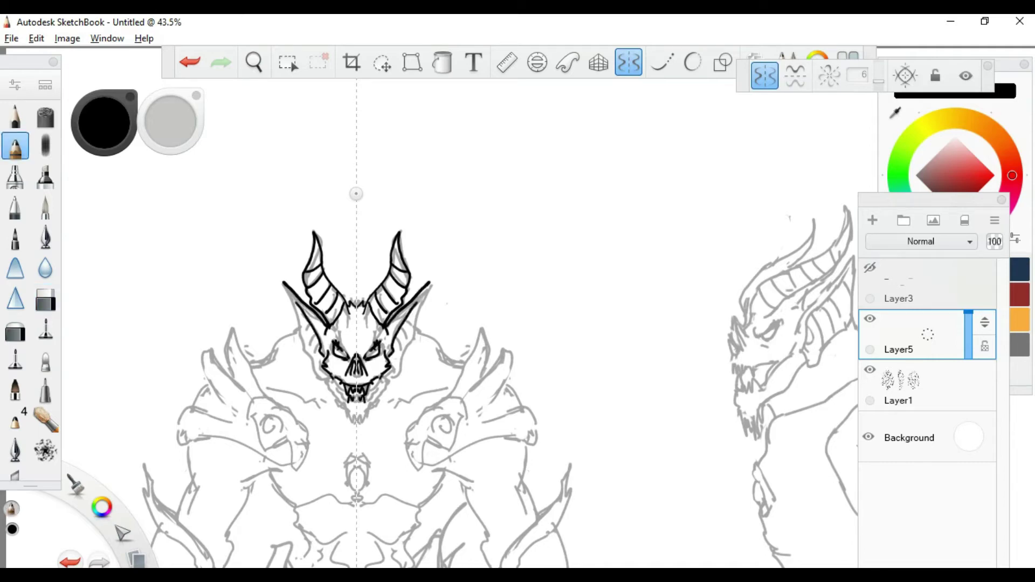
{"action": "left_click_drag", "start_coordinate": [284, 285], "coordinate": [310, 360]}
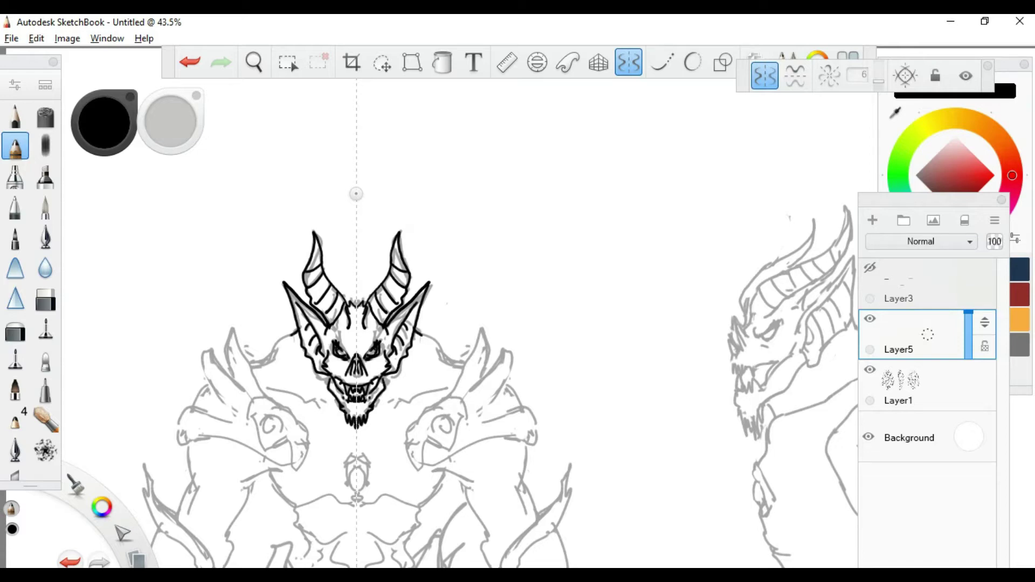
Step: Ink the front view's neck-to-shoulder lines and refine the slanted eyes
{"action": "left_click_drag", "start_coordinate": [292, 336], "coordinate": [254, 367]}
{"action": "key", "text": "e"}
{"action": "key", "text": "e"}
{"action": "left_click_drag", "start_coordinate": [330, 337], "coordinate": [335, 345]}
{"action": "key", "text": "e"}
{"action": "key", "text": "e"}
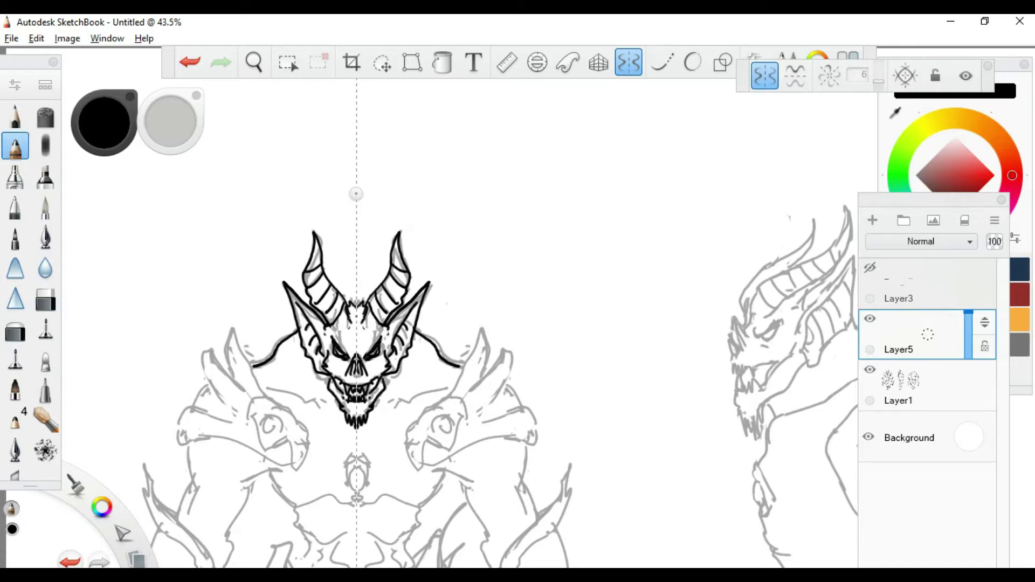
Step: Ink the front view's collarbones and the spiked shoulder armor with its spiral ornaments
{"action": "left_click_drag", "start_coordinate": [270, 390], "coordinate": [332, 410]}
{"action": "mouse_move", "coordinate": [304, 450]}
{"action": "left_mouse_down"}
{"action": "mouse_move", "coordinate": [253, 402]}
{"action": "mouse_move", "coordinate": [299, 468]}
{"action": "left_mouse_up"}
{"action": "mouse_move", "coordinate": [264, 394]}
{"action": "left_mouse_down"}
{"action": "mouse_move", "coordinate": [233, 323]}
{"action": "mouse_move", "coordinate": [237, 380]}
{"action": "left_mouse_up"}
{"action": "mouse_move", "coordinate": [204, 345]}
{"action": "left_mouse_down"}
{"action": "mouse_move", "coordinate": [245, 389]}
{"action": "mouse_move", "coordinate": [245, 450]}
{"action": "mouse_move", "coordinate": [291, 469]}
{"action": "left_mouse_up"}
{"action": "key", "text": "e"}
{"action": "key", "text": "e"}
{"action": "left_click_drag", "start_coordinate": [242, 447], "coordinate": [285, 469]}
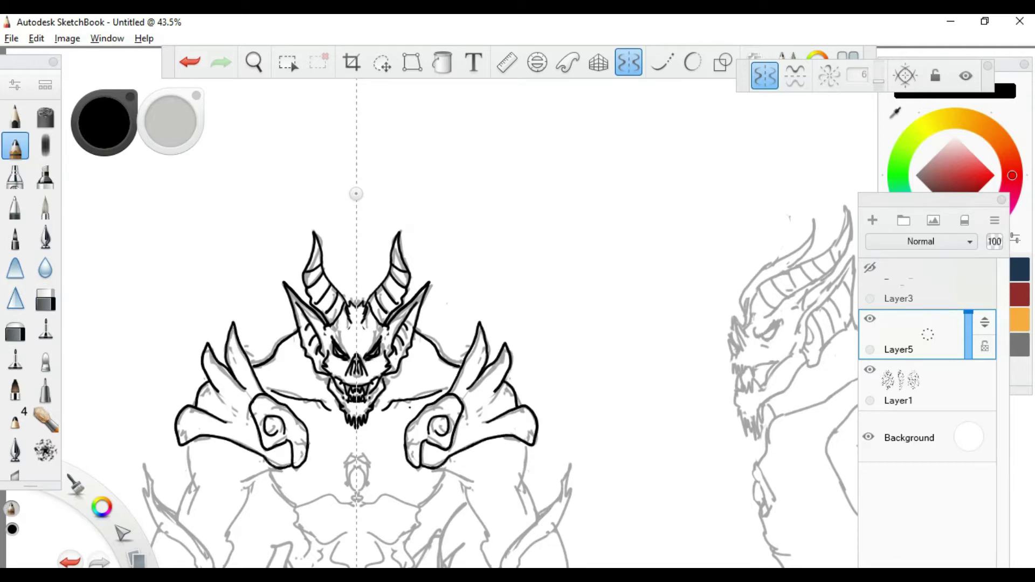
Step: Ink the small emblem at the center of the front view's chest
{"action": "key", "text": "e"}
{"action": "key", "text": "e"}
{"action": "left_click_drag", "start_coordinate": [350, 481], "coordinate": [355, 452]}
{"action": "key", "text": "e"}
{"action": "key", "text": "e"}
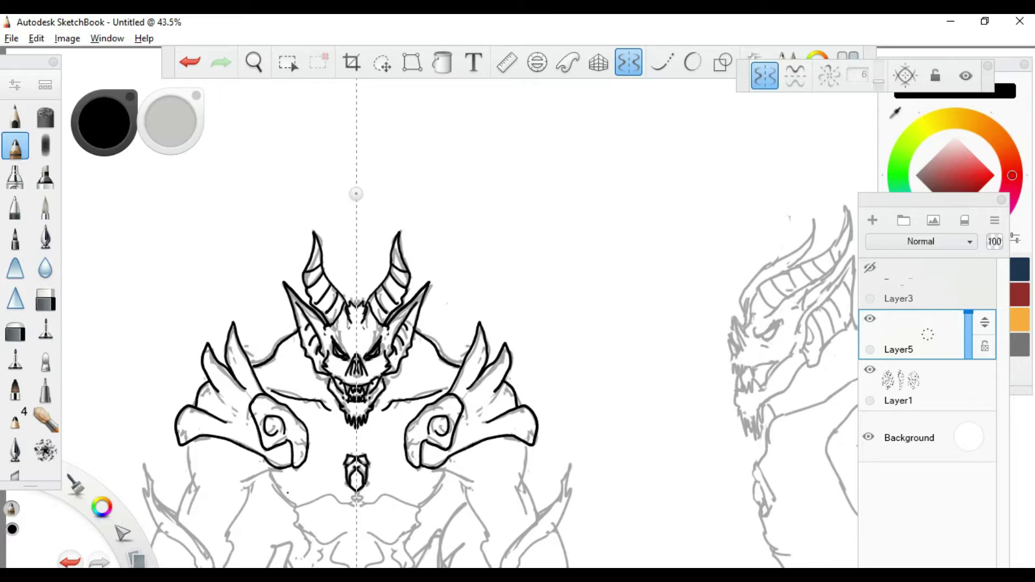
Step: Ink the front view's upper arms, lower chest edge and the sides of the abdomen
{"action": "key", "text": "e"}
{"action": "key", "text": "e"}
{"action": "left_click_drag", "start_coordinate": [192, 443], "coordinate": [180, 509]}
{"action": "mouse_move", "coordinate": [217, 556]}
{"action": "left_mouse_down"}
{"action": "mouse_move", "coordinate": [244, 490]}
{"action": "mouse_move", "coordinate": [264, 474]}
{"action": "left_mouse_up"}
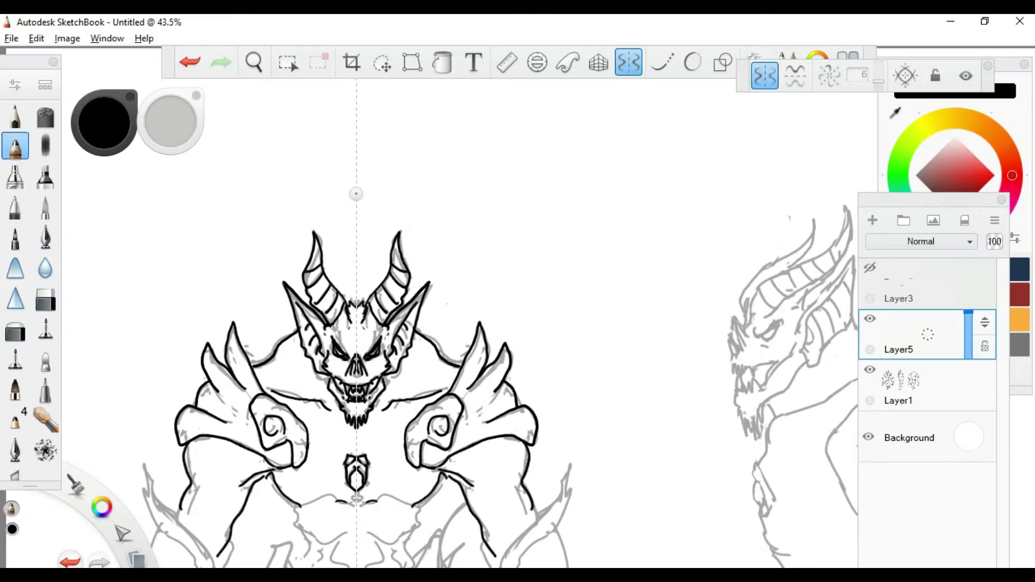
{"action": "key", "text": "space"}
{"action": "left_click_drag", "start_coordinate": [415, 351], "coordinate": [426, 238]}
{"action": "key", "text": "e"}
{"action": "key", "text": "e"}
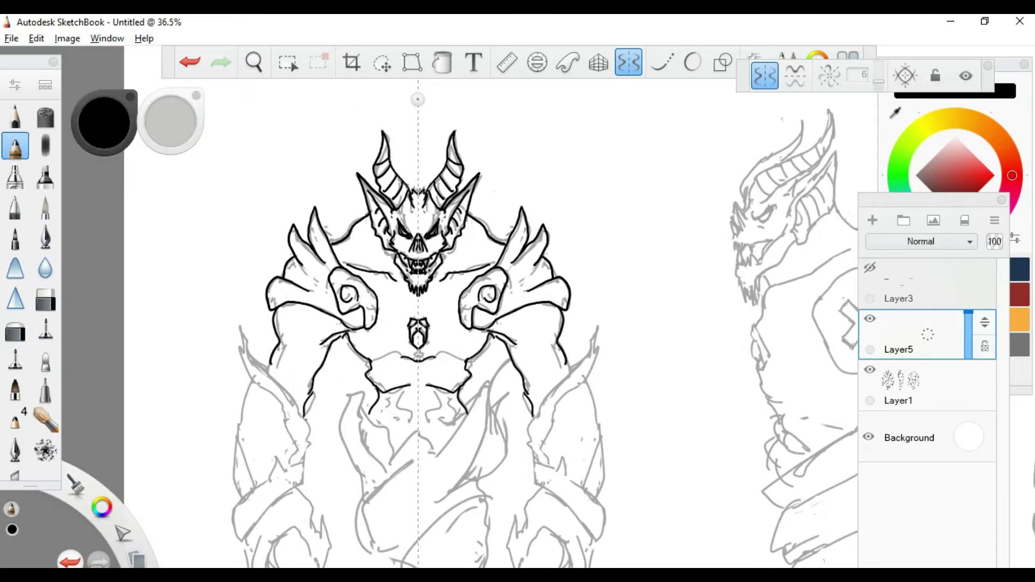
Step: Ink the front view's forearms with their spiked guards, wrist bands and clawed hands
{"action": "mouse_move", "coordinate": [309, 444]}
{"action": "left_mouse_down"}
{"action": "mouse_move", "coordinate": [247, 346]}
{"action": "mouse_move", "coordinate": [280, 403]}
{"action": "mouse_move", "coordinate": [272, 477]}
{"action": "mouse_move", "coordinate": [233, 542]}
{"action": "left_mouse_up"}
{"action": "key", "text": "space"}
{"action": "mouse_move", "coordinate": [418, 324]}
{"action": "left_mouse_down"}
{"action": "mouse_move", "coordinate": [410, 301]}
{"action": "mouse_move", "coordinate": [420, 345]}
{"action": "mouse_move", "coordinate": [425, 281]}
{"action": "left_mouse_up"}
{"action": "key", "text": "space"}
{"action": "mouse_move", "coordinate": [339, 366]}
{"action": "left_mouse_down"}
{"action": "mouse_move", "coordinate": [368, 417]}
{"action": "mouse_move", "coordinate": [358, 461]}
{"action": "left_mouse_up"}
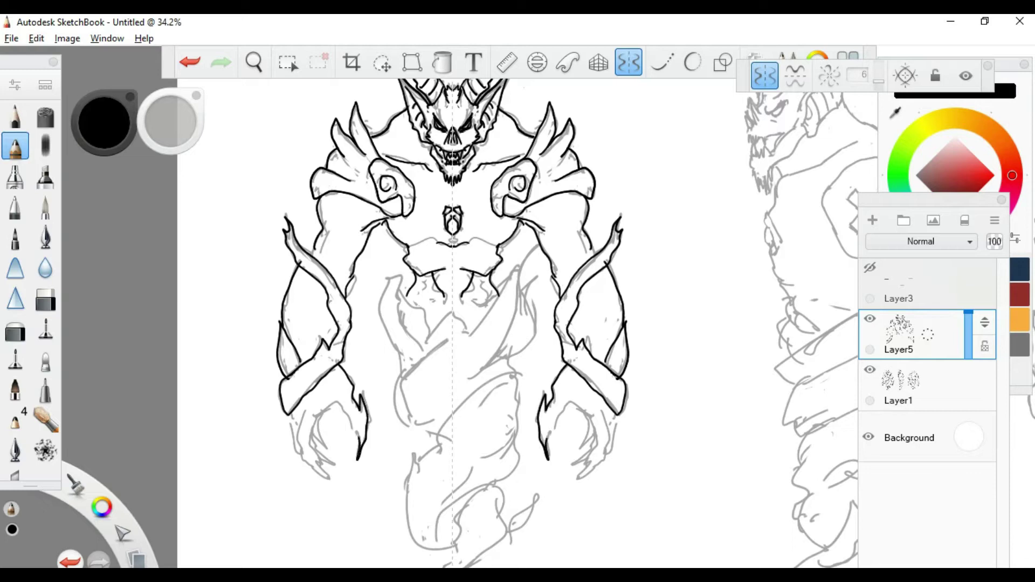
{"action": "left_click_drag", "start_coordinate": [310, 431], "coordinate": [329, 478]}
{"action": "left_click_drag", "start_coordinate": [290, 414], "coordinate": [294, 438]}
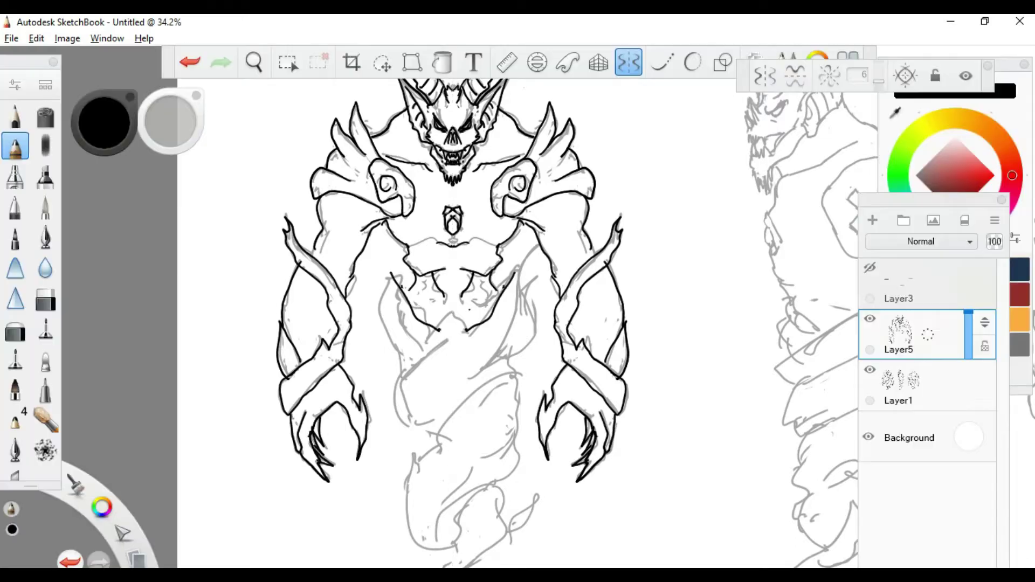
Step: Turn symmetry off and ink the front view's waist and the upper wraps of the twisted lower body
{"action": "key", "text": "e"}
{"action": "left_click_drag", "start_coordinate": [392, 276], "coordinate": [410, 302]}
{"action": "key", "text": "e"}
{"action": "mouse_move", "coordinate": [457, 340]}
{"action": "left_mouse_down"}
{"action": "mouse_move", "coordinate": [407, 296]}
{"action": "mouse_move", "coordinate": [383, 372]}
{"action": "mouse_move", "coordinate": [442, 377]}
{"action": "left_mouse_up"}
{"action": "mouse_move", "coordinate": [537, 249]}
{"action": "left_mouse_down"}
{"action": "mouse_move", "coordinate": [496, 301]}
{"action": "mouse_move", "coordinate": [520, 340]}
{"action": "left_mouse_up"}
{"action": "left_click_drag", "start_coordinate": [517, 298], "coordinate": [444, 396]}
{"action": "mouse_move", "coordinate": [410, 361]}
{"action": "left_mouse_down"}
{"action": "mouse_move", "coordinate": [404, 426]}
{"action": "mouse_move", "coordinate": [464, 377]}
{"action": "left_mouse_up"}
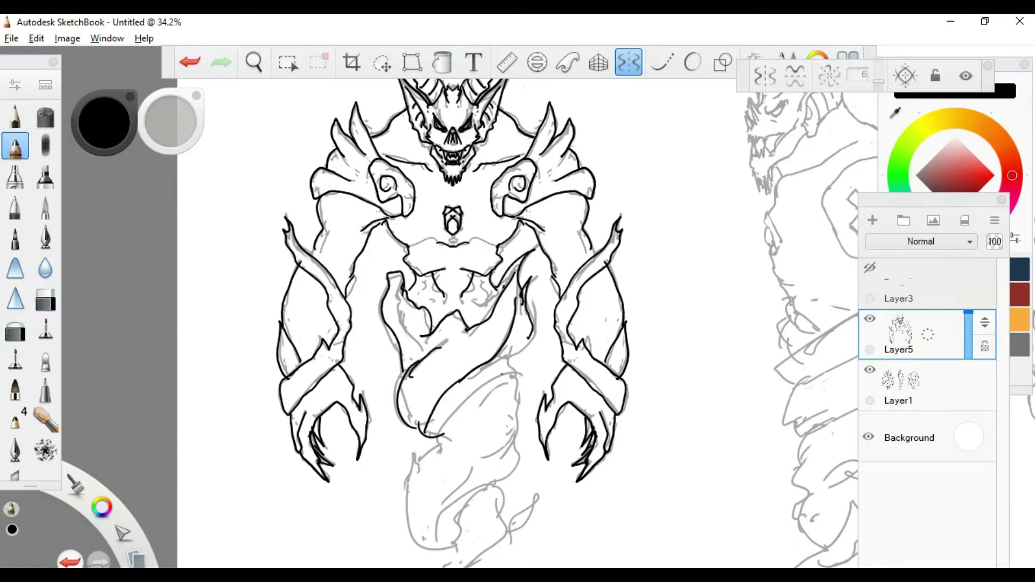
Step: Ink the remaining coils of the front view's lower body down to the tail tip and its small side wisp
{"action": "left_click_drag", "start_coordinate": [447, 431], "coordinate": [520, 358]}
{"action": "left_click_drag", "start_coordinate": [426, 450], "coordinate": [517, 393]}
{"action": "mouse_move", "coordinate": [521, 313]}
{"action": "left_mouse_down"}
{"action": "mouse_move", "coordinate": [517, 300]}
{"action": "mouse_move", "coordinate": [490, 427]}
{"action": "mouse_move", "coordinate": [485, 377]}
{"action": "left_mouse_up"}
{"action": "left_click_drag", "start_coordinate": [432, 453], "coordinate": [529, 356]}
{"action": "left_click_drag", "start_coordinate": [426, 399], "coordinate": [415, 491]}
{"action": "mouse_move", "coordinate": [442, 496]}
{"action": "left_mouse_down"}
{"action": "mouse_move", "coordinate": [525, 399]}
{"action": "mouse_move", "coordinate": [523, 447]}
{"action": "left_mouse_up"}
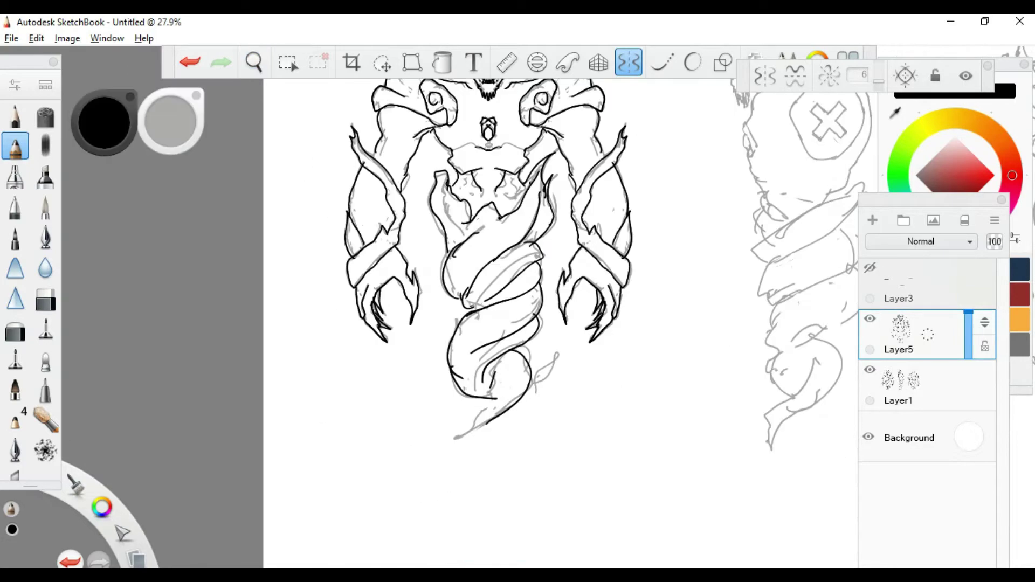
{"action": "scroll", "coordinate": [560, 324], "scroll_direction": "down", "scroll_amount": 3}
{"action": "scroll", "coordinate": [561, 323], "scroll_direction": "up", "scroll_amount": 3}
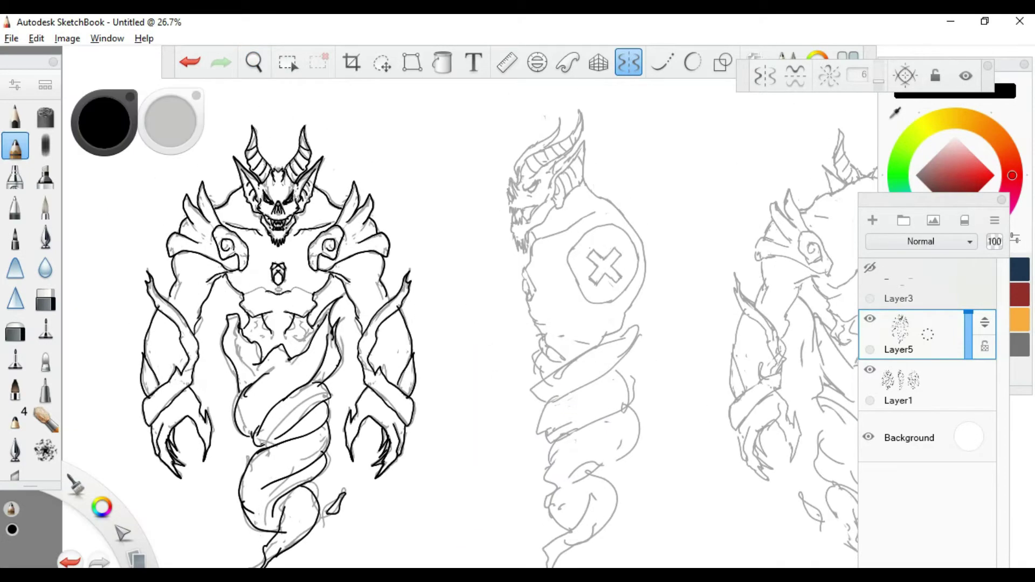
Step: With symmetry off, ink the side view's nose, eye and fanged mouth
{"action": "scroll", "coordinate": [324, 270], "scroll_direction": "up", "scroll_amount": 3}
{"action": "left_click", "coordinate": [764, 76]}
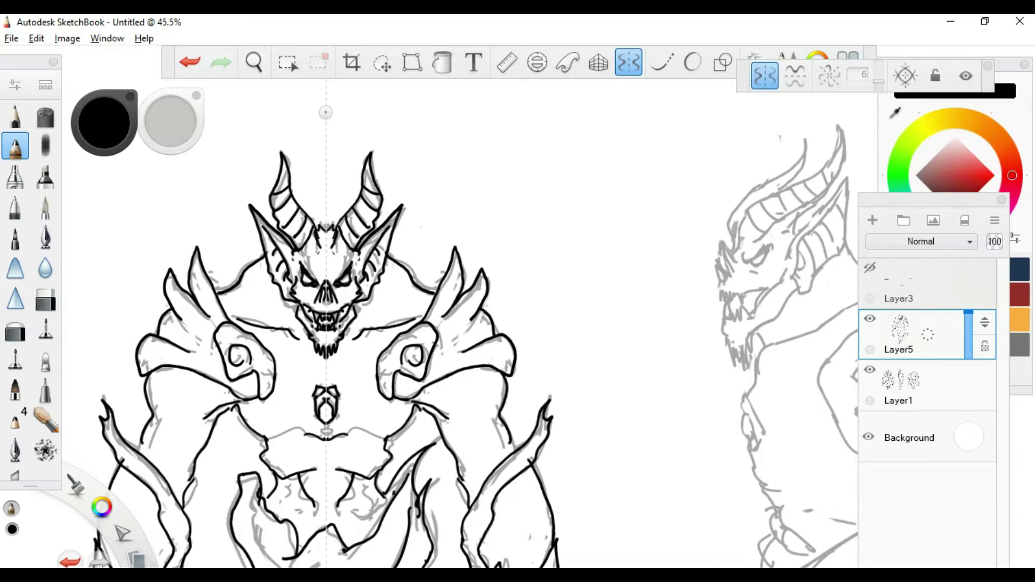
{"action": "key", "text": "e"}
{"action": "key", "text": "x"}
{"action": "key", "text": "space"}
{"action": "mouse_move", "coordinate": [619, 370]}
{"action": "left_mouse_down"}
{"action": "mouse_move", "coordinate": [544, 362]}
{"action": "mouse_move", "coordinate": [539, 281]}
{"action": "mouse_move", "coordinate": [570, 261]}
{"action": "left_mouse_up"}
{"action": "key", "text": "e"}
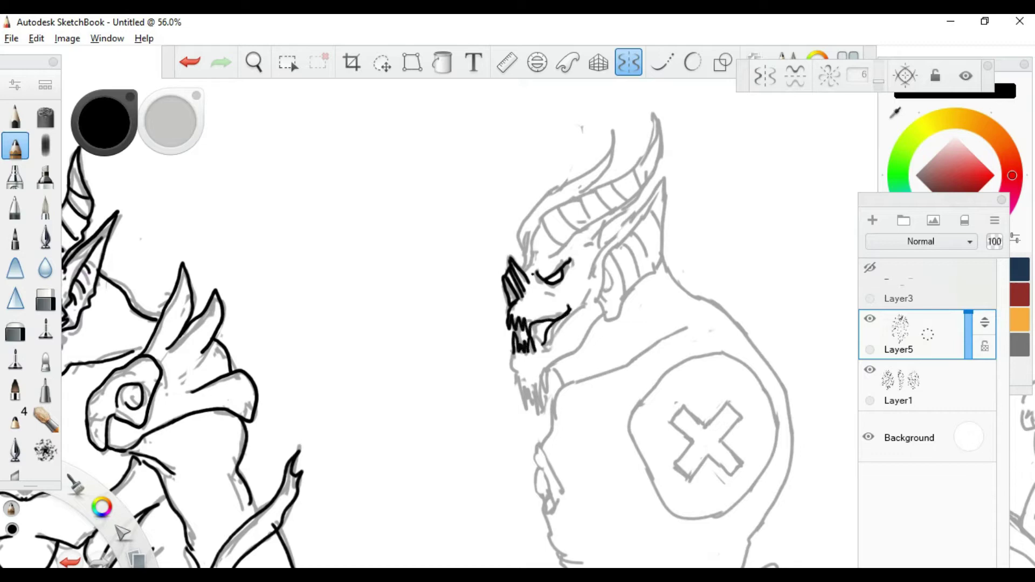
Step: Ink the side view's near horn with its ridge bands and the far horn behind it
{"action": "mouse_move", "coordinate": [525, 272]}
{"action": "left_mouse_down"}
{"action": "mouse_move", "coordinate": [642, 162]}
{"action": "mouse_move", "coordinate": [554, 256]}
{"action": "left_mouse_up"}
{"action": "left_click_drag", "start_coordinate": [637, 193], "coordinate": [598, 253]}
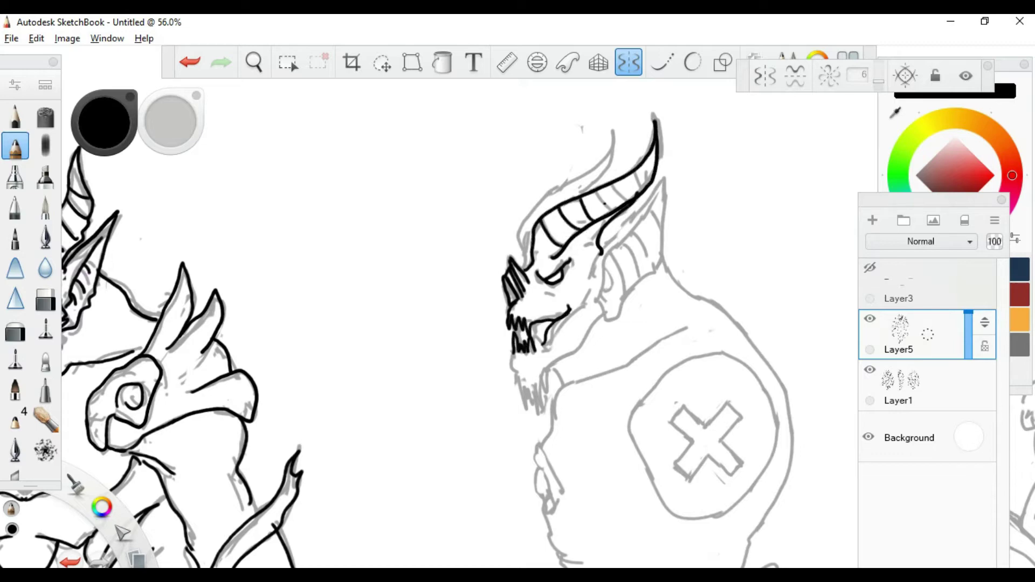
{"action": "left_click_drag", "start_coordinate": [521, 254], "coordinate": [588, 186]}
Step: Ink the side view's long pointed ear with its inner folds and lobe
{"action": "left_click_drag", "start_coordinate": [590, 283], "coordinate": [666, 171]}
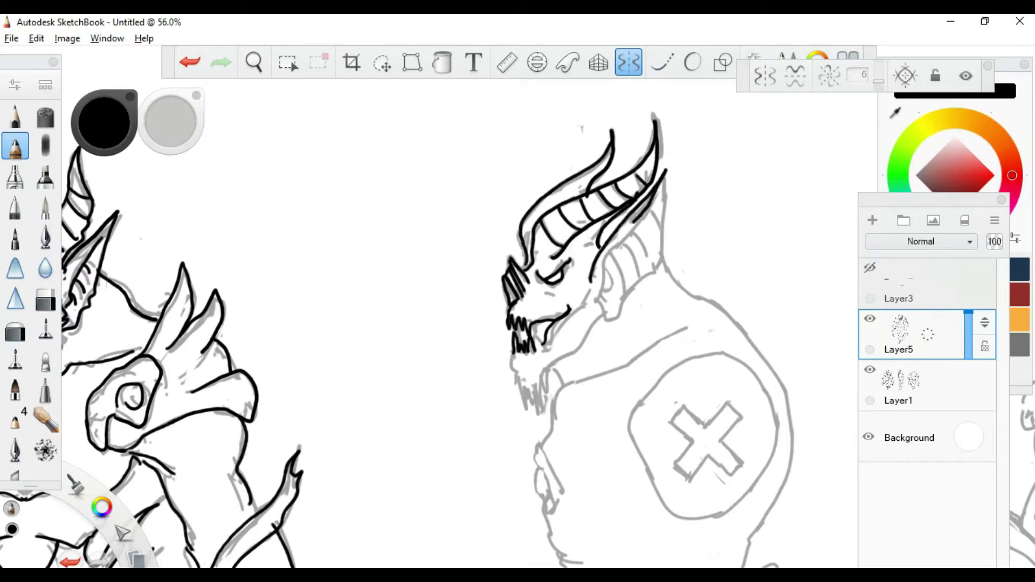
{"action": "mouse_move", "coordinate": [633, 222]}
{"action": "left_mouse_down"}
{"action": "mouse_move", "coordinate": [599, 296]}
{"action": "mouse_move", "coordinate": [628, 272]}
{"action": "left_mouse_up"}
{"action": "left_click_drag", "start_coordinate": [666, 176], "coordinate": [659, 256]}
{"action": "left_click_drag", "start_coordinate": [607, 253], "coordinate": [615, 321]}
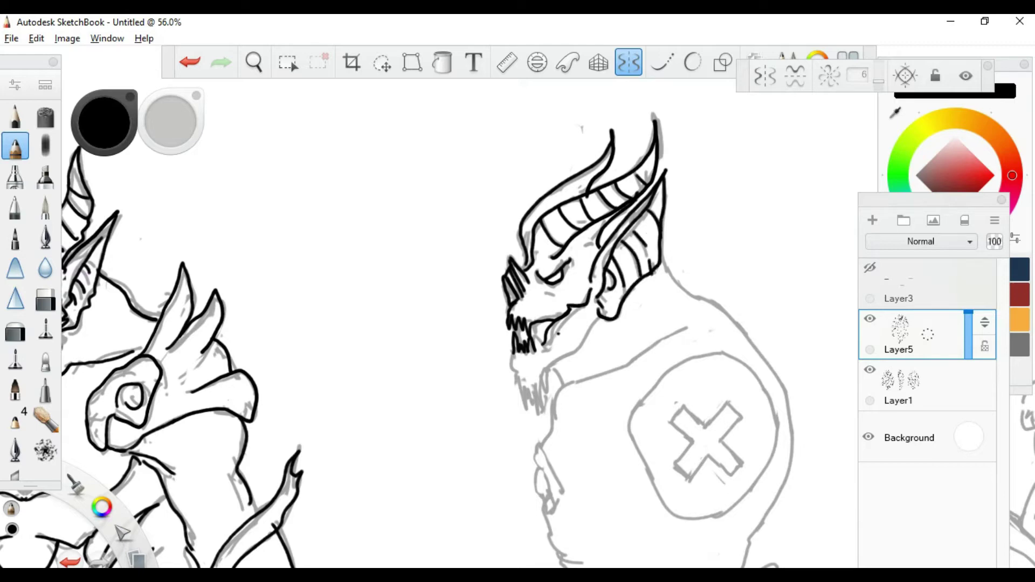
Step: Ink the side view's beard and torso outline, including the chest emblem, back and arm circle
{"action": "left_click_drag", "start_coordinate": [539, 393], "coordinate": [593, 377]}
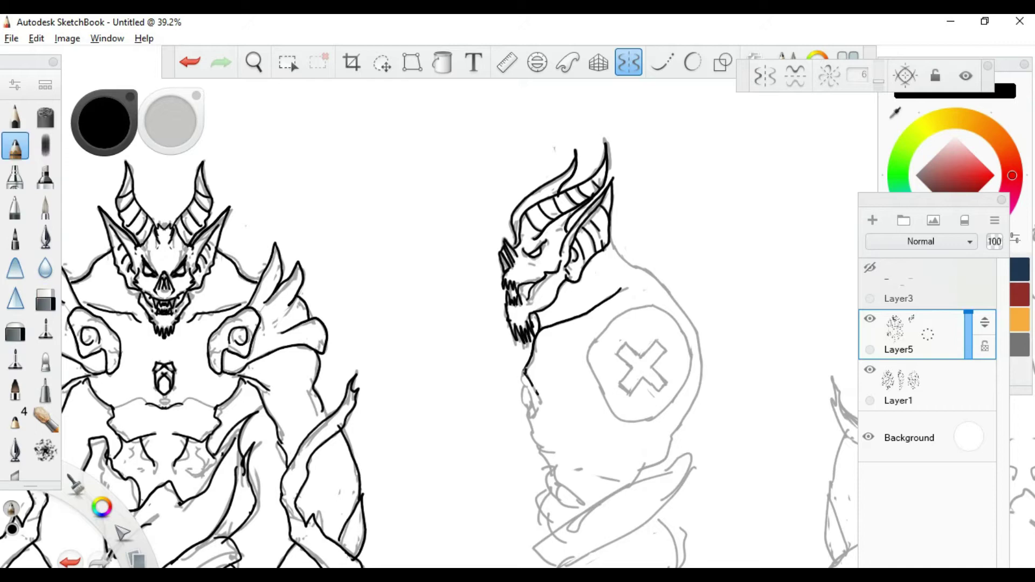
{"action": "left_click_drag", "start_coordinate": [520, 387], "coordinate": [529, 419]}
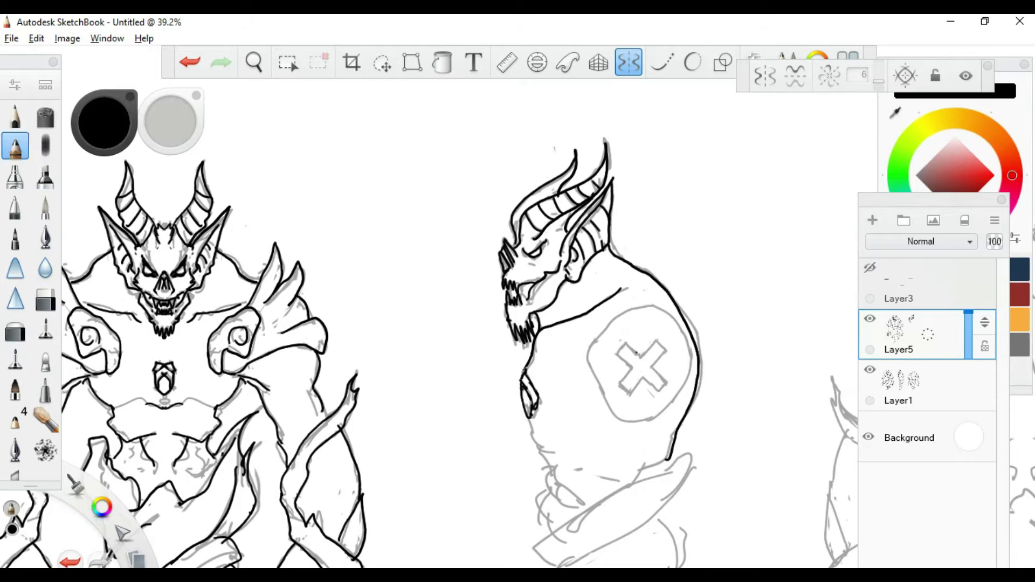
{"action": "left_click_drag", "start_coordinate": [607, 316], "coordinate": [614, 205]}
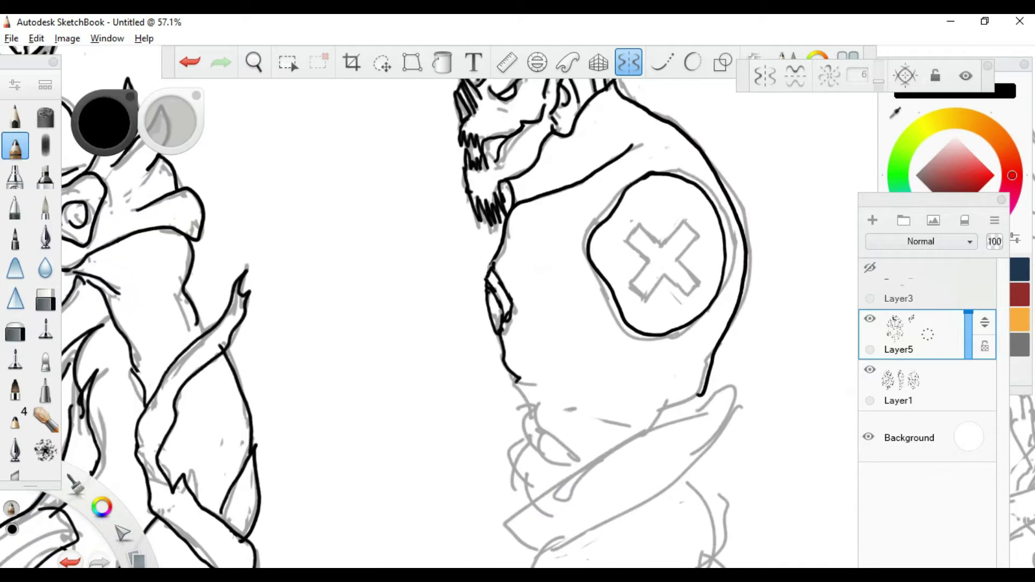
Step: Ink the cross inside the side view's arm circle, and the waist and rib lines below it
{"action": "left_click_drag", "start_coordinate": [516, 384], "coordinate": [555, 392]}
{"action": "left_click_drag", "start_coordinate": [527, 396], "coordinate": [558, 442]}
{"action": "mouse_move", "coordinate": [640, 225]}
{"action": "left_mouse_down"}
{"action": "mouse_move", "coordinate": [660, 243]}
{"action": "mouse_move", "coordinate": [684, 222]}
{"action": "left_mouse_up"}
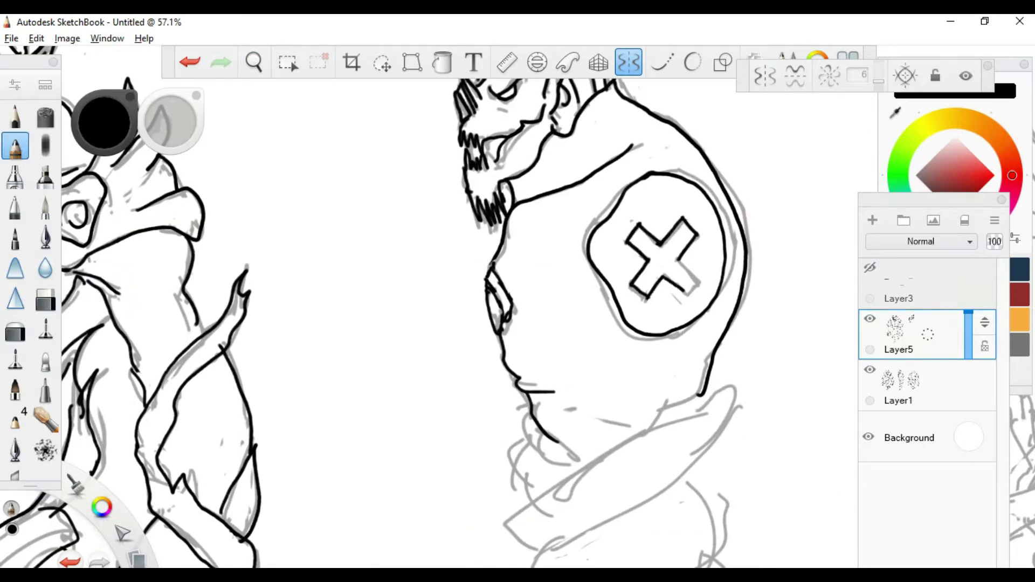
{"action": "key", "text": "ctrl+z"}
{"action": "key", "text": "ctrl+y"}
{"action": "left_click_drag", "start_coordinate": [639, 364], "coordinate": [690, 344]}
{"action": "left_click_drag", "start_coordinate": [644, 378], "coordinate": [686, 362]}
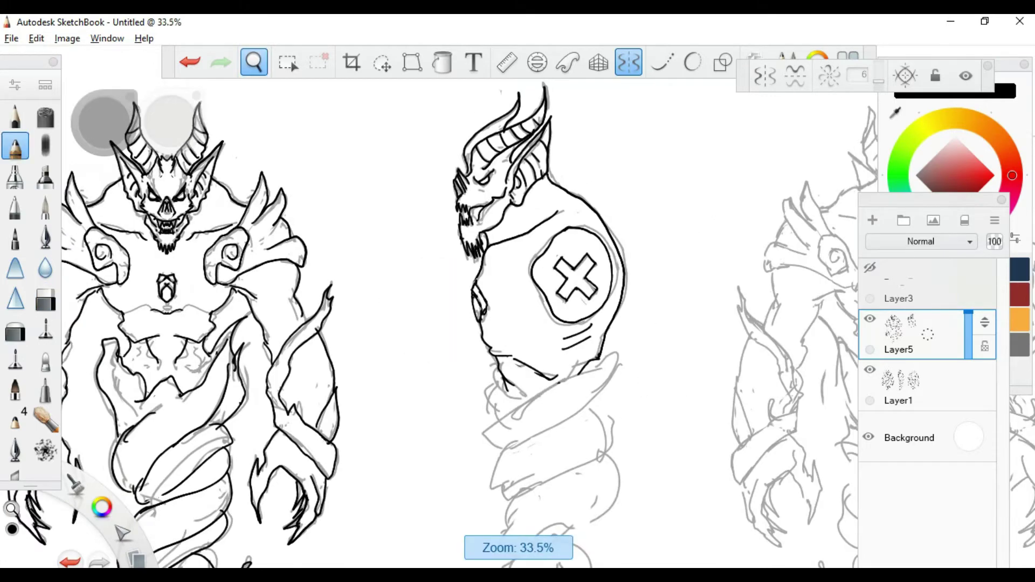
Step: Ink the upper wraps of the side view's twisted lower body below the waist
{"action": "scroll", "coordinate": [453, 304], "scroll_direction": "down", "scroll_amount": 3}
{"action": "left_click_drag", "start_coordinate": [539, 302], "coordinate": [563, 265]}
{"action": "mouse_move", "coordinate": [642, 318]}
{"action": "left_mouse_down"}
{"action": "mouse_move", "coordinate": [509, 385]}
{"action": "mouse_move", "coordinate": [631, 367]}
{"action": "left_mouse_up"}
{"action": "mouse_move", "coordinate": [539, 324]}
{"action": "left_mouse_down"}
{"action": "mouse_move", "coordinate": [608, 312]}
{"action": "mouse_move", "coordinate": [573, 244]}
{"action": "left_mouse_up"}
{"action": "left_click_drag", "start_coordinate": [531, 372], "coordinate": [575, 330]}
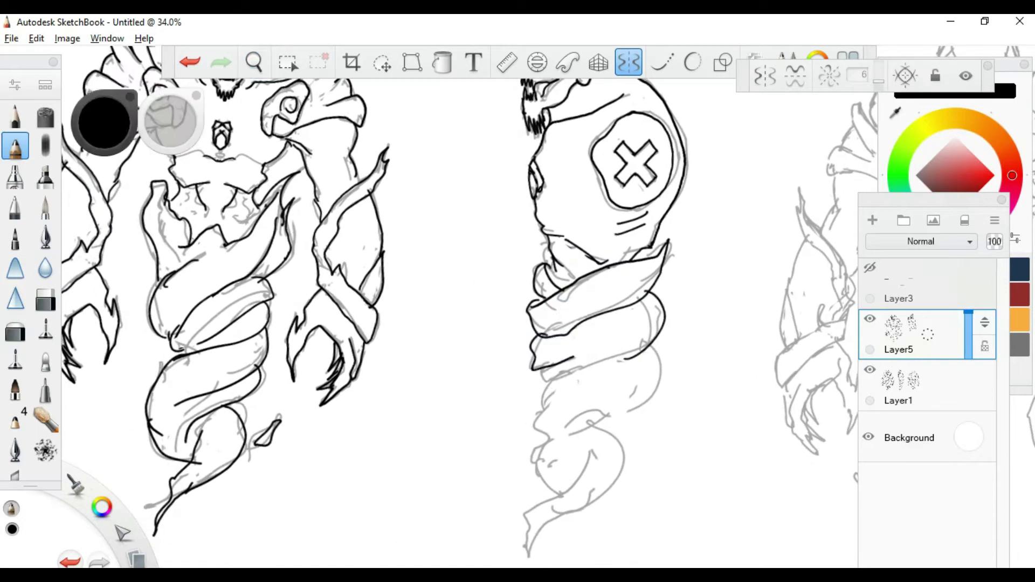
Step: Ink the side view's lower coils, tapering down to the tail tip
{"action": "left_click_drag", "start_coordinate": [527, 393], "coordinate": [639, 351]}
{"action": "left_click_drag", "start_coordinate": [548, 430], "coordinate": [662, 346]}
{"action": "left_click_drag", "start_coordinate": [598, 490], "coordinate": [526, 536]}
{"action": "left_click_drag", "start_coordinate": [547, 501], "coordinate": [531, 553]}
Step: Turn vertical symmetry back on and move its axis to the center of the back view
{"action": "key", "text": "space"}
{"action": "mouse_move", "coordinate": [636, 319]}
{"action": "left_mouse_down"}
{"action": "mouse_move", "coordinate": [604, 280]}
{"action": "mouse_move", "coordinate": [636, 324]}
{"action": "mouse_move", "coordinate": [593, 291]}
{"action": "mouse_move", "coordinate": [350, 296]}
{"action": "left_mouse_up"}
{"action": "left_click", "coordinate": [765, 76]}
{"action": "mouse_move", "coordinate": [119, 192]}
{"action": "left_mouse_down"}
{"action": "mouse_move", "coordinate": [579, 194]}
{"action": "mouse_move", "coordinate": [579, 249]}
{"action": "left_mouse_up"}
{"action": "scroll", "coordinate": [573, 248], "scroll_direction": "up", "scroll_amount": 5}
Step: Ink the back view's horns, ear tips and shoulder line, plus the spine and shoulder-blade marks
{"action": "mouse_move", "coordinate": [542, 172]}
{"action": "left_mouse_down"}
{"action": "mouse_move", "coordinate": [561, 224]}
{"action": "mouse_move", "coordinate": [552, 262]}
{"action": "left_mouse_up"}
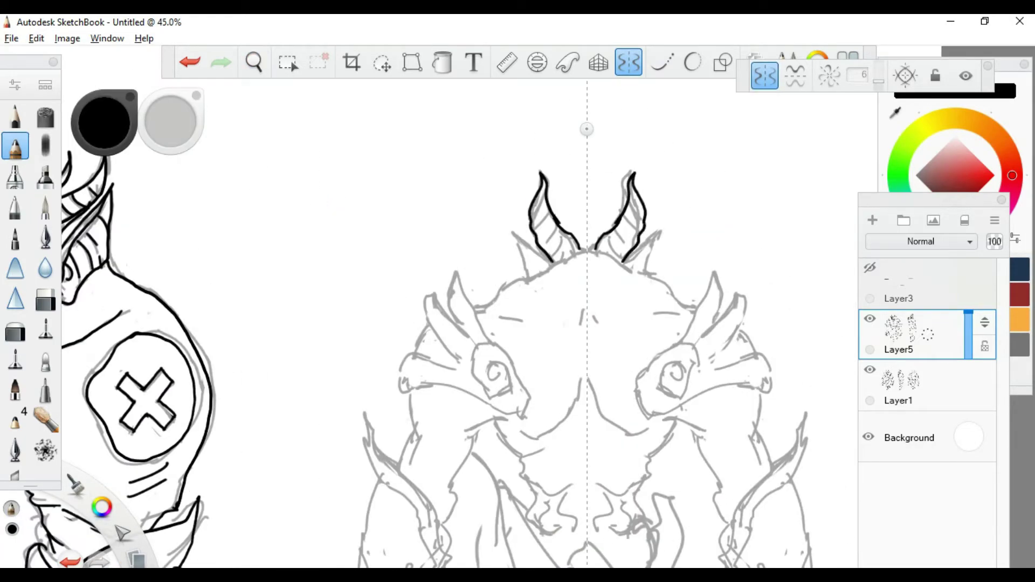
{"action": "mouse_move", "coordinate": [540, 180]}
{"action": "left_mouse_down"}
{"action": "mouse_move", "coordinate": [564, 258]}
{"action": "mouse_move", "coordinate": [475, 310]}
{"action": "left_mouse_up"}
{"action": "left_click_drag", "start_coordinate": [512, 235], "coordinate": [526, 272]}
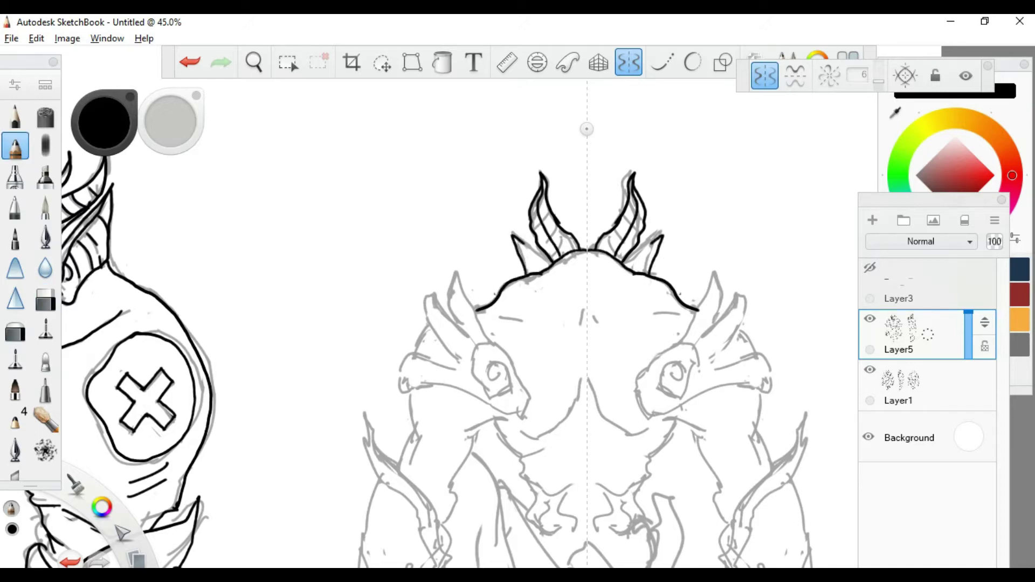
{"action": "left_click_drag", "start_coordinate": [583, 380], "coordinate": [523, 436]}
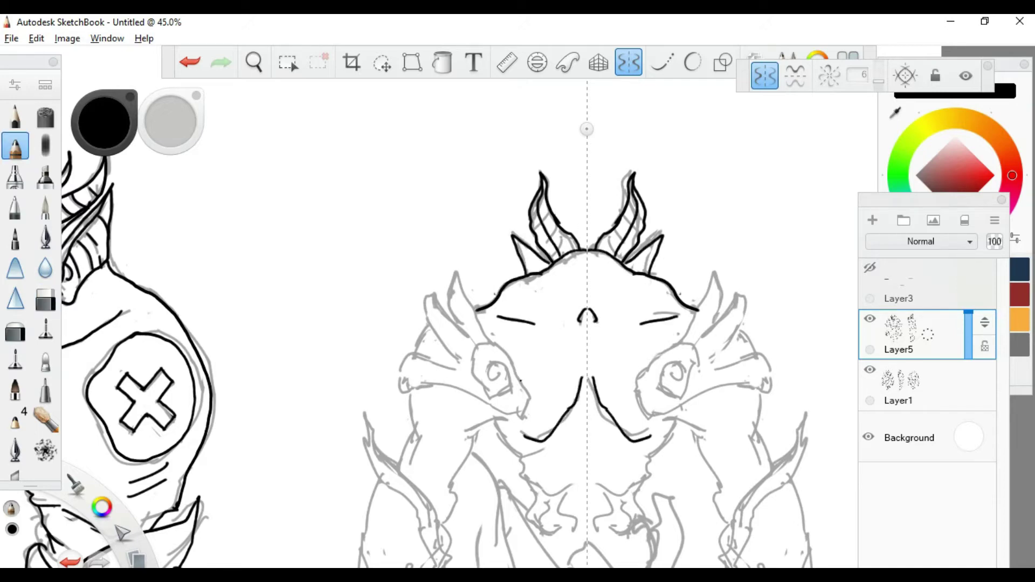
Step: Ink the back view's spiked shoulder armor, including its spirals and flared outer edges, mirrored on both sides
{"action": "mouse_move", "coordinate": [522, 378]}
{"action": "left_mouse_down"}
{"action": "mouse_move", "coordinate": [474, 372]}
{"action": "mouse_move", "coordinate": [528, 415]}
{"action": "mouse_move", "coordinate": [405, 356]}
{"action": "mouse_move", "coordinate": [446, 322]}
{"action": "mouse_move", "coordinate": [465, 337]}
{"action": "left_mouse_up"}
{"action": "left_click_drag", "start_coordinate": [476, 321], "coordinate": [445, 303]}
{"action": "left_click_drag", "start_coordinate": [539, 324], "coordinate": [580, 243]}
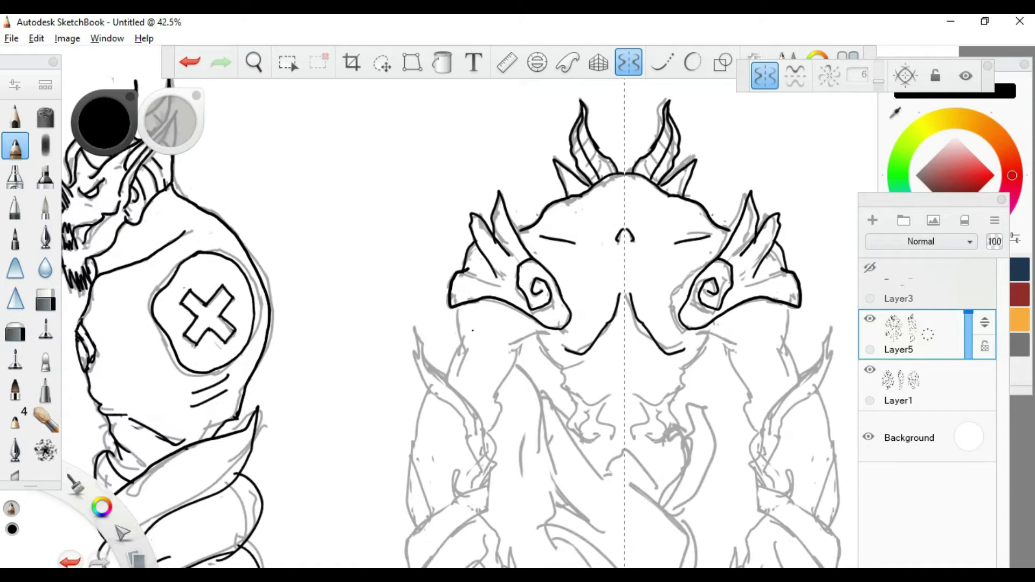
Step: Ink the back view's outer upper arms, armpit lines, ribs and ragged lower torso edge with mirrored strokes
{"action": "left_click_drag", "start_coordinate": [411, 394], "coordinate": [404, 474]}
{"action": "left_click_drag", "start_coordinate": [463, 434], "coordinate": [506, 419]}
{"action": "mouse_move", "coordinate": [493, 422]}
{"action": "left_mouse_down"}
{"action": "mouse_move", "coordinate": [526, 461]}
{"action": "mouse_move", "coordinate": [551, 449]}
{"action": "left_mouse_up"}
{"action": "left_click_drag", "start_coordinate": [522, 470], "coordinate": [576, 488]}
{"action": "left_click_drag", "start_coordinate": [613, 395], "coordinate": [609, 429]}
{"action": "left_click_drag", "start_coordinate": [584, 399], "coordinate": [582, 434]}
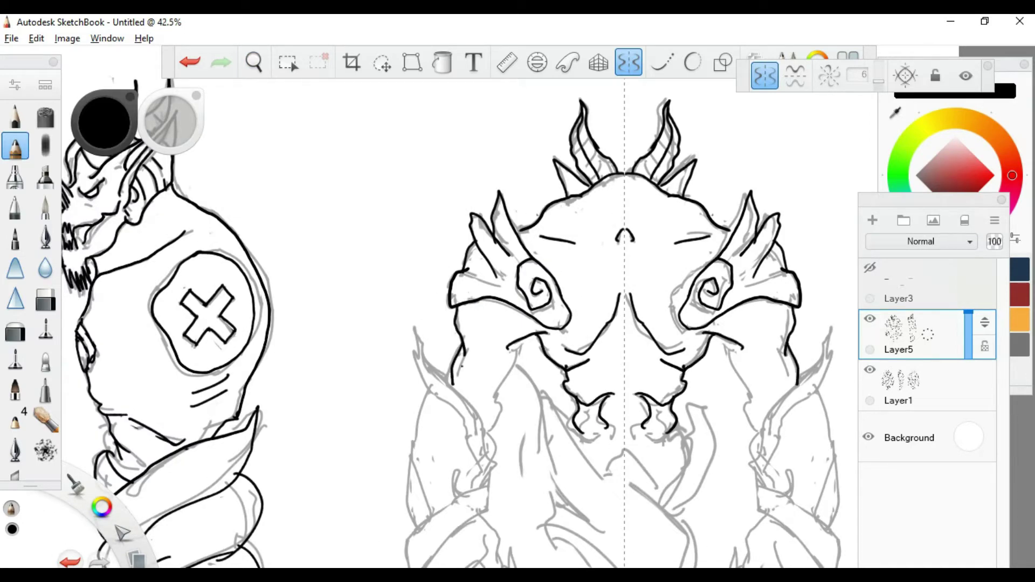
Step: Ink the back view's inner upper arms and the spiked wraps running down both forearms
{"action": "mouse_move", "coordinate": [514, 355]}
{"action": "left_mouse_down"}
{"action": "mouse_move", "coordinate": [485, 431]}
{"action": "mouse_move", "coordinate": [426, 357]}
{"action": "mouse_move", "coordinate": [456, 411]}
{"action": "mouse_move", "coordinate": [478, 490]}
{"action": "left_mouse_up"}
{"action": "left_click_drag", "start_coordinate": [539, 323], "coordinate": [560, 302]}
{"action": "left_click_drag", "start_coordinate": [426, 345], "coordinate": [451, 458]}
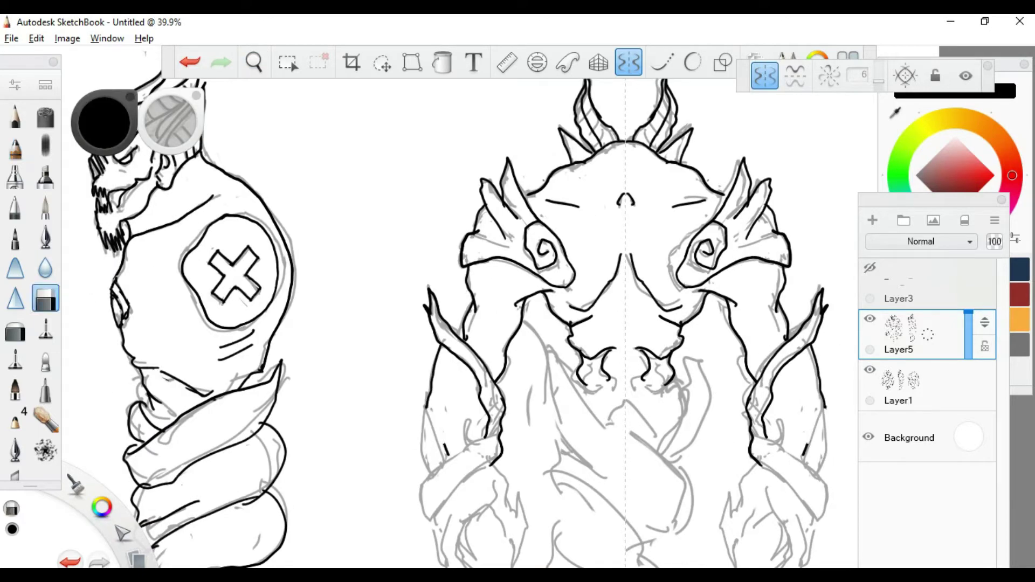
Step: Ink the back view's outer forearm spikes and the bands wrapped around both wrists
{"action": "left_click_drag", "start_coordinate": [428, 417], "coordinate": [465, 477]}
{"action": "left_click_drag", "start_coordinate": [488, 418], "coordinate": [462, 445]}
{"action": "mouse_move", "coordinate": [420, 469]}
{"action": "left_mouse_down"}
{"action": "mouse_move", "coordinate": [436, 500]}
{"action": "mouse_move", "coordinate": [473, 521]}
{"action": "left_mouse_up"}
{"action": "key", "text": "space"}
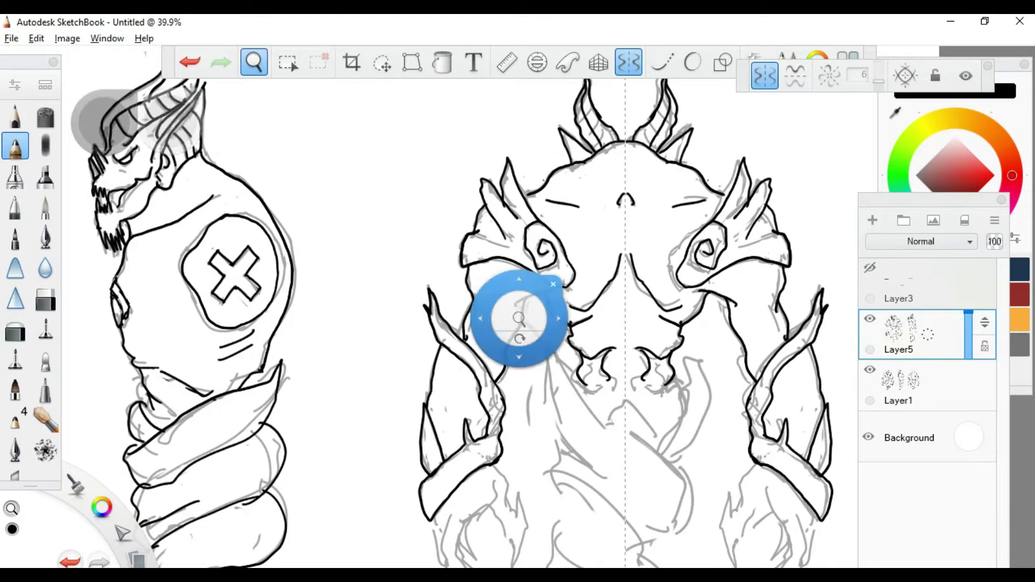
Step: Ink the back view's hands, thumbs and curved claws below the wrist bands on both arms
{"action": "left_click_drag", "start_coordinate": [503, 312], "coordinate": [518, 210]}
{"action": "left_click_drag", "start_coordinate": [482, 372], "coordinate": [438, 426]}
{"action": "left_click_drag", "start_coordinate": [437, 386], "coordinate": [420, 447]}
{"action": "left_click_drag", "start_coordinate": [426, 446], "coordinate": [466, 481]}
{"action": "left_click_drag", "start_coordinate": [462, 422], "coordinate": [441, 475]}
{"action": "mouse_move", "coordinate": [424, 386]}
{"action": "left_mouse_down"}
{"action": "mouse_move", "coordinate": [413, 442]}
{"action": "mouse_move", "coordinate": [450, 465]}
{"action": "left_mouse_up"}
{"action": "left_click_drag", "start_coordinate": [468, 421], "coordinate": [441, 447]}
{"action": "left_click_drag", "start_coordinate": [460, 404], "coordinate": [447, 442]}
{"action": "mouse_move", "coordinate": [506, 374]}
{"action": "left_mouse_down"}
{"action": "mouse_move", "coordinate": [482, 450]}
{"action": "mouse_move", "coordinate": [508, 447]}
{"action": "left_mouse_up"}
{"action": "left_click_drag", "start_coordinate": [510, 318], "coordinate": [491, 373]}
Step: With symmetry off, ink the upper wraps of the back view's twisted lower body below the waist
{"action": "key", "text": "space"}
{"action": "left_click_drag", "start_coordinate": [612, 345], "coordinate": [519, 311]}
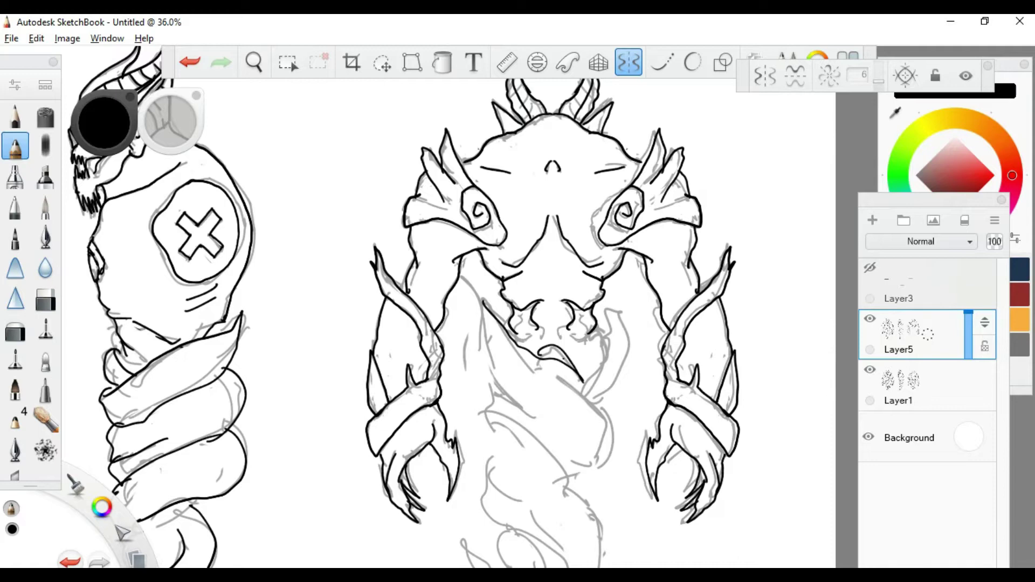
{"action": "left_click_drag", "start_coordinate": [608, 308], "coordinate": [628, 366]}
{"action": "left_click_drag", "start_coordinate": [560, 371], "coordinate": [618, 455]}
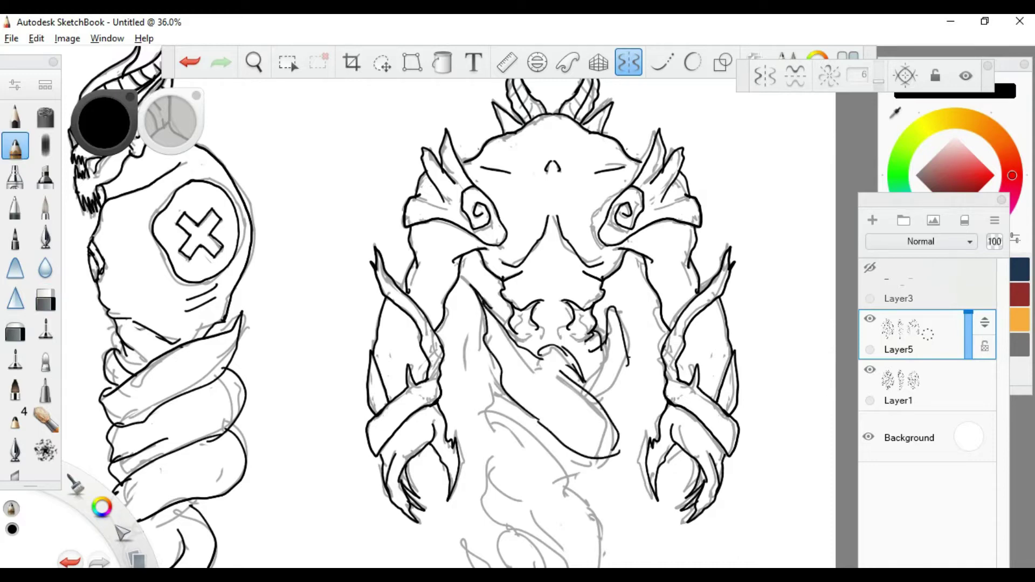
{"action": "left_click_drag", "start_coordinate": [512, 439], "coordinate": [619, 477]}
Step: Ink the back view's lower coils down to the tail tip, plus the small loose wisp beside them
{"action": "scroll", "coordinate": [449, 324], "scroll_direction": "down", "scroll_amount": 2}
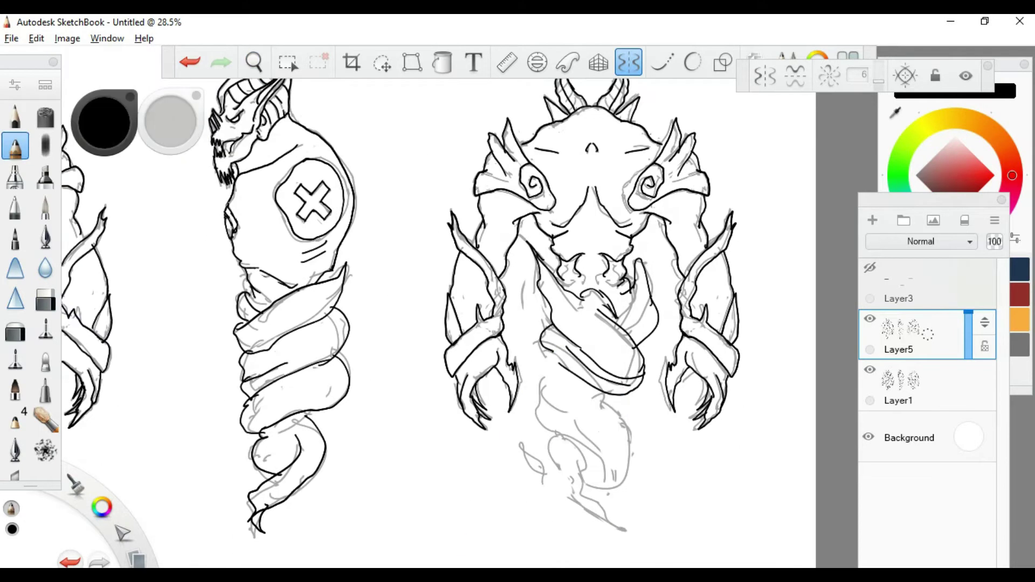
{"action": "left_click_drag", "start_coordinate": [500, 426], "coordinate": [480, 487]}
{"action": "left_click_drag", "start_coordinate": [537, 470], "coordinate": [585, 504]}
{"action": "left_click_drag", "start_coordinate": [585, 458], "coordinate": [599, 538]}
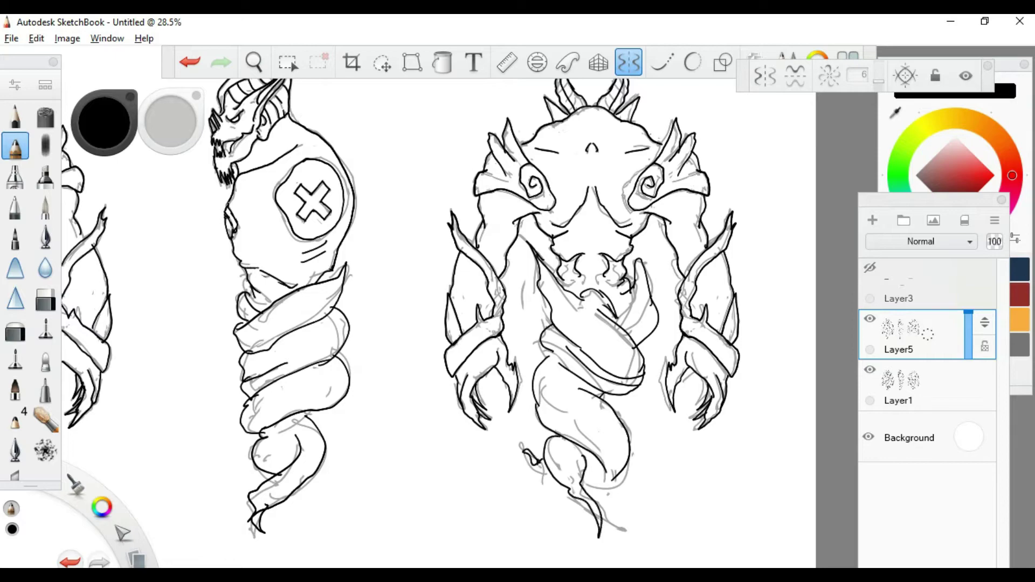
{"action": "left_click_drag", "start_coordinate": [545, 334], "coordinate": [455, 416]}
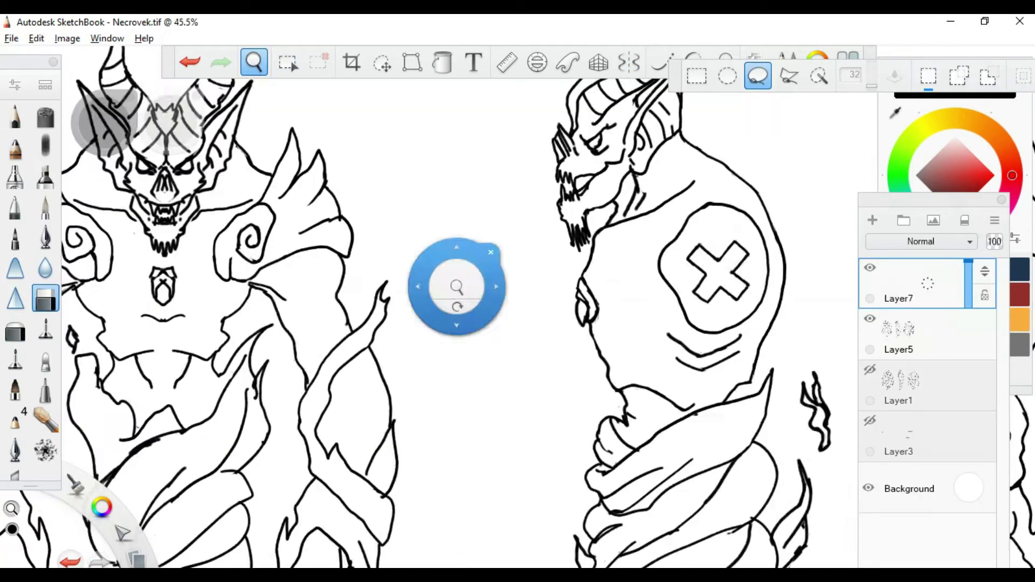
Step: Set the new shading layer to the Darken blend mode with an opacity of 45
{"action": "left_click_drag", "start_coordinate": [455, 289], "coordinate": [485, 226]}
{"action": "key", "text": "b"}
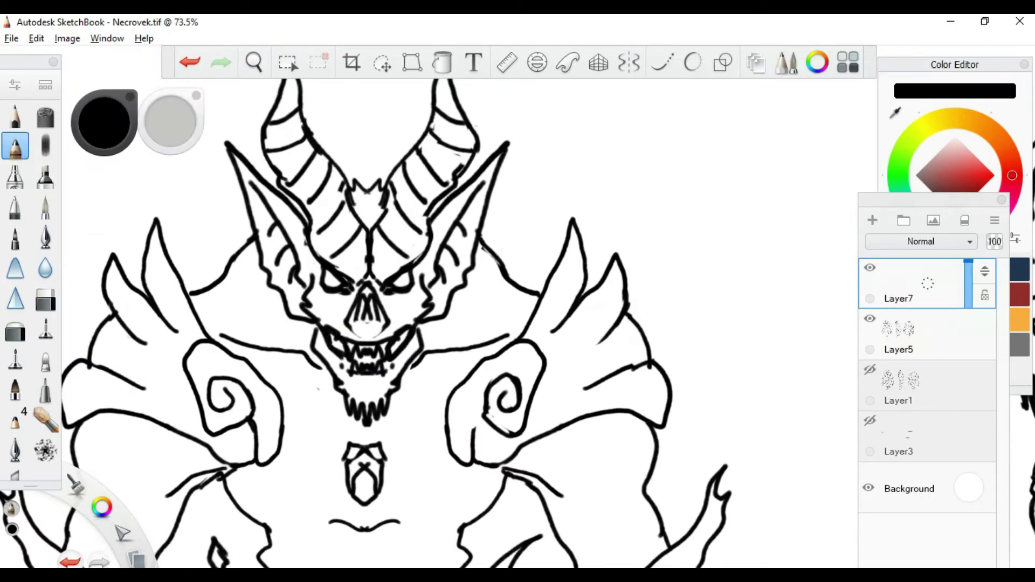
{"action": "left_click", "coordinate": [921, 240]}
{"action": "left_click", "coordinate": [889, 262]}
{"action": "left_click_drag", "start_coordinate": [968, 261], "coordinate": [969, 286]}
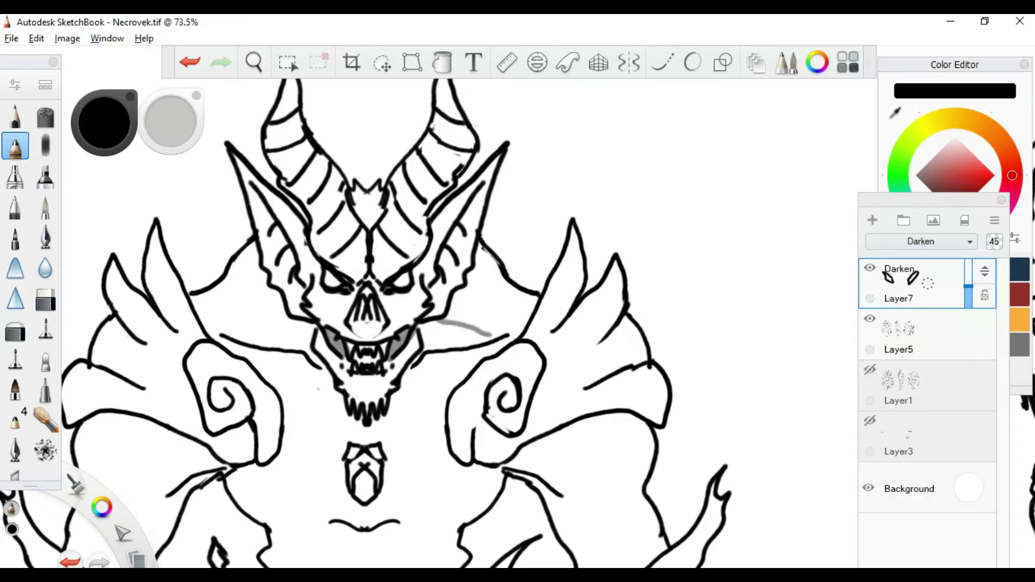
Step: Outline and fill the shadows beside the front view's jaw and neck, and lower the layer opacity to 36
{"action": "left_click_drag", "start_coordinate": [488, 334], "coordinate": [400, 386]}
{"action": "left_click_drag", "start_coordinate": [337, 388], "coordinate": [310, 315]}
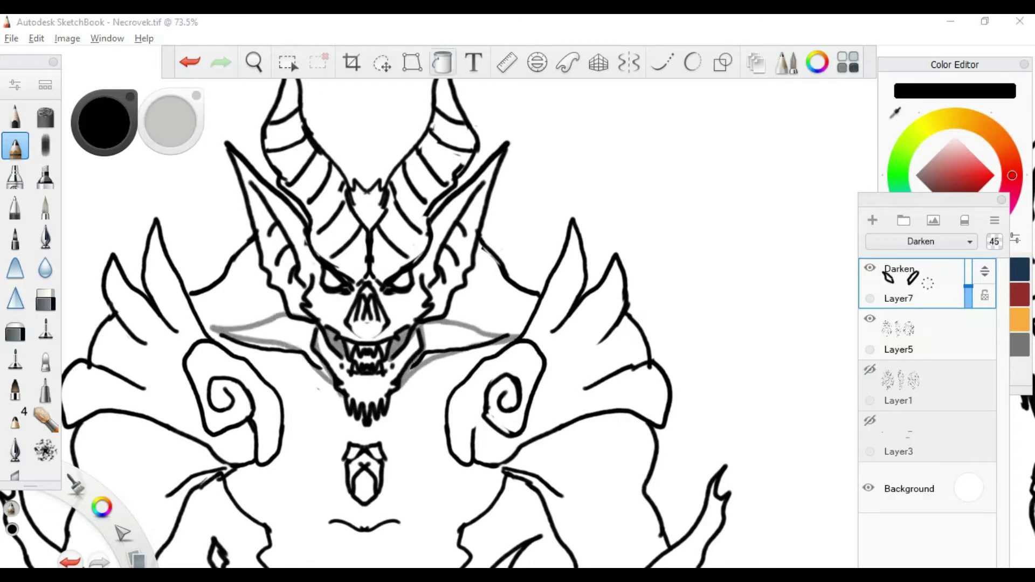
{"action": "key", "text": "f"}
{"action": "left_click", "coordinate": [463, 337]}
{"action": "left_click", "coordinate": [253, 329]}
Step: Outline and fill the shadows inside both of the front view's ears
{"action": "scroll", "coordinate": [377, 324], "scroll_direction": "down", "scroll_amount": 1}
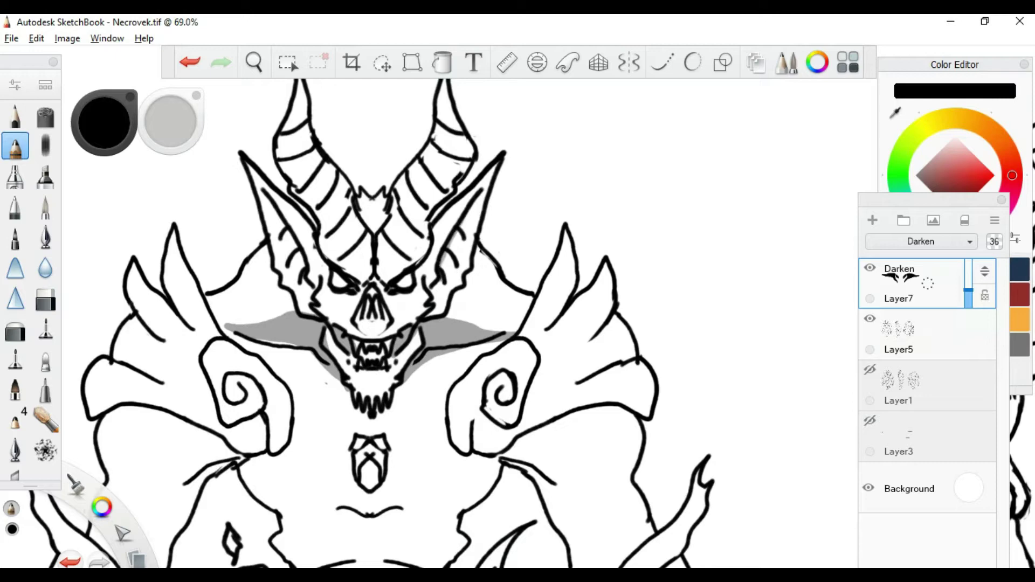
{"action": "left_click_drag", "start_coordinate": [439, 294], "coordinate": [475, 200]}
{"action": "left_click_drag", "start_coordinate": [299, 237], "coordinate": [294, 280]}
{"action": "key", "text": "f"}
{"action": "left_click", "coordinate": [456, 242]}
{"action": "left_click", "coordinate": [283, 237]}
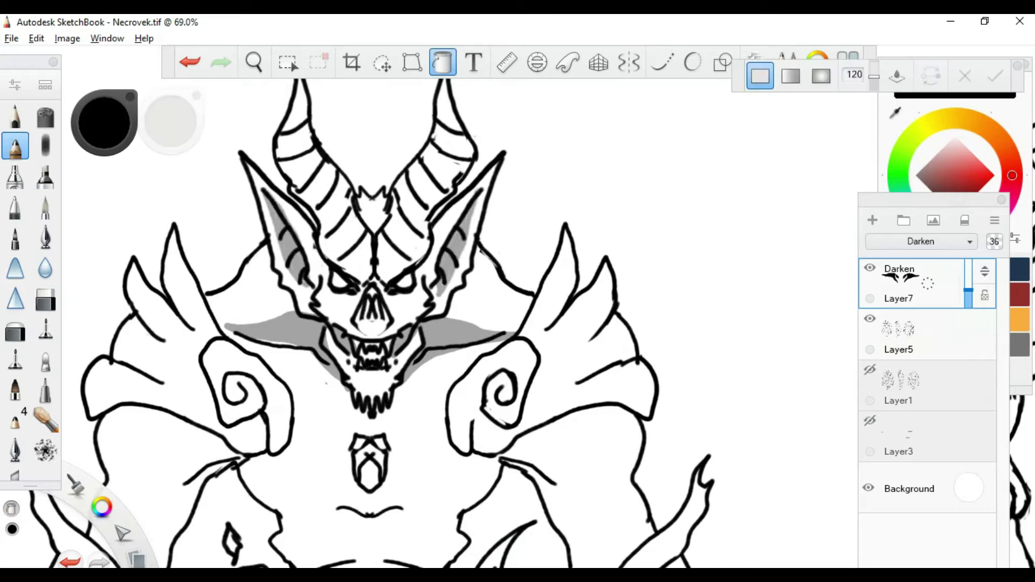
{"action": "key", "text": "Escape"}
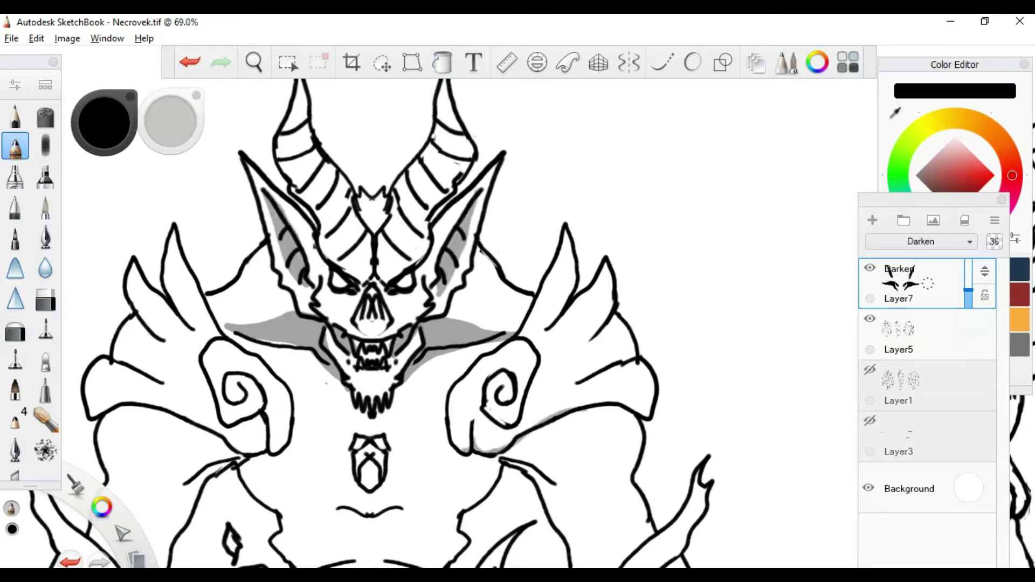
Step: Outline and fill the shadows under the front view's shoulder armor, across the upper arms and armpits
{"action": "left_click_drag", "start_coordinate": [502, 456], "coordinate": [471, 496]}
{"action": "left_click_drag", "start_coordinate": [514, 469], "coordinate": [569, 515]}
{"action": "left_click_drag", "start_coordinate": [572, 480], "coordinate": [624, 400]}
{"action": "mouse_move", "coordinate": [258, 448]}
{"action": "left_mouse_down"}
{"action": "mouse_move", "coordinate": [183, 447]}
{"action": "mouse_move", "coordinate": [168, 485]}
{"action": "left_mouse_up"}
{"action": "left_click_drag", "start_coordinate": [248, 469], "coordinate": [183, 526]}
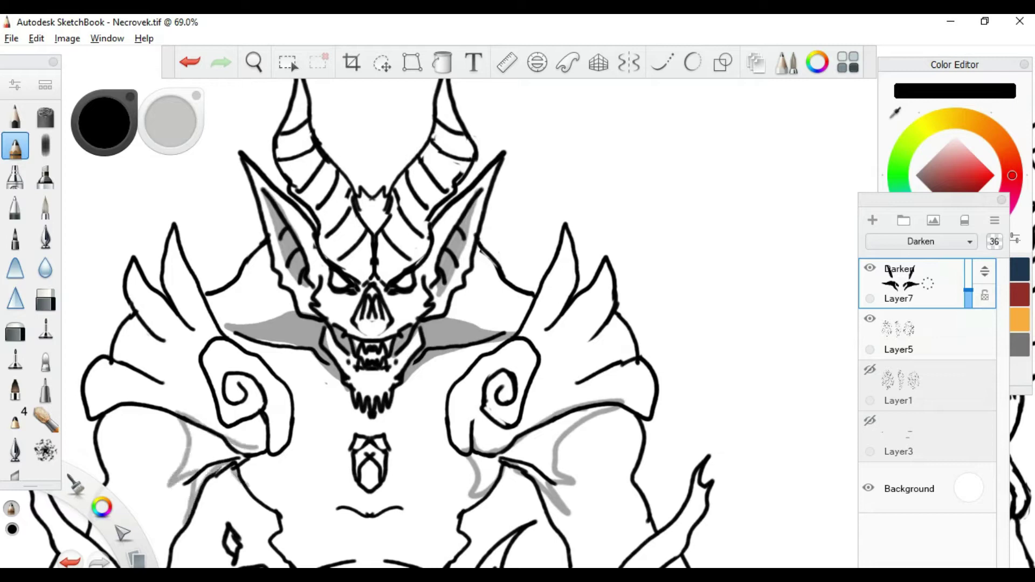
{"action": "left_click_drag", "start_coordinate": [302, 457], "coordinate": [251, 512]}
{"action": "key", "text": "f"}
{"action": "left_click", "coordinate": [232, 469]}
{"action": "left_click", "coordinate": [558, 502]}
{"action": "left_click", "coordinate": [472, 480]}
{"action": "left_click", "coordinate": [517, 547]}
Step: Shade beneath the front view's curved chest line and fill shadows on both sides of the upper abdomen
{"action": "scroll", "coordinate": [524, 120], "scroll_direction": "down", "scroll_amount": 3}
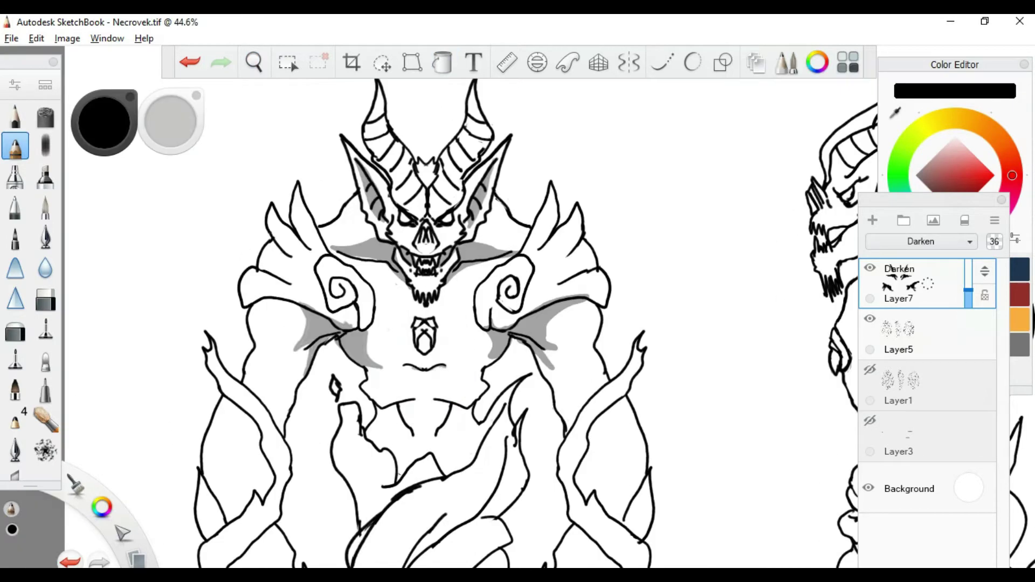
{"action": "key", "text": "f"}
{"action": "left_click", "coordinate": [426, 371]}
{"action": "key", "text": "Escape"}
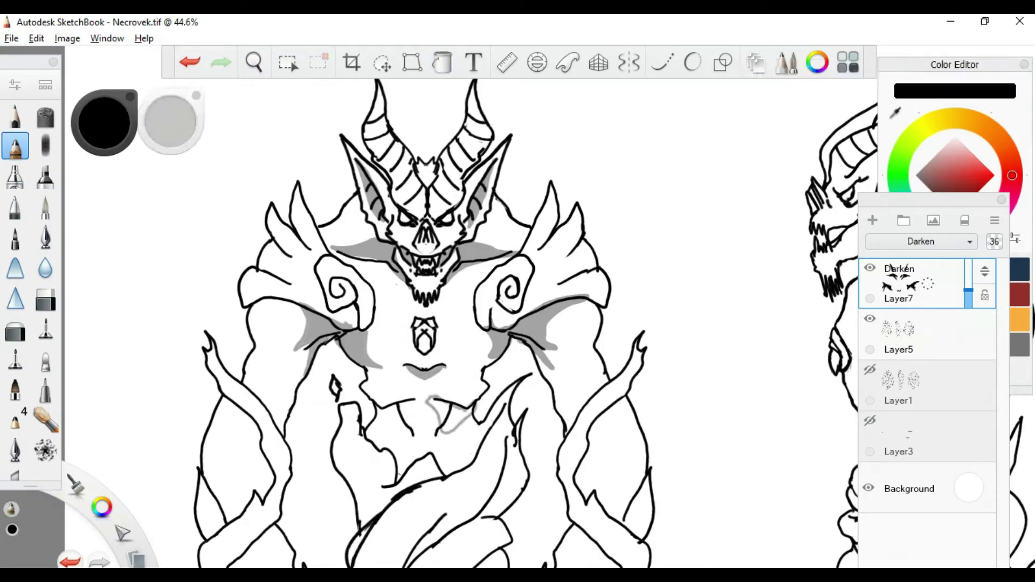
{"action": "key", "text": "f"}
{"action": "left_click", "coordinate": [395, 408]}
{"action": "left_click", "coordinate": [450, 415]}
{"action": "scroll", "coordinate": [464, 324], "scroll_direction": "down", "scroll_amount": 2}
{"action": "scroll", "coordinate": [463, 323], "scroll_direction": "up", "scroll_amount": 2}
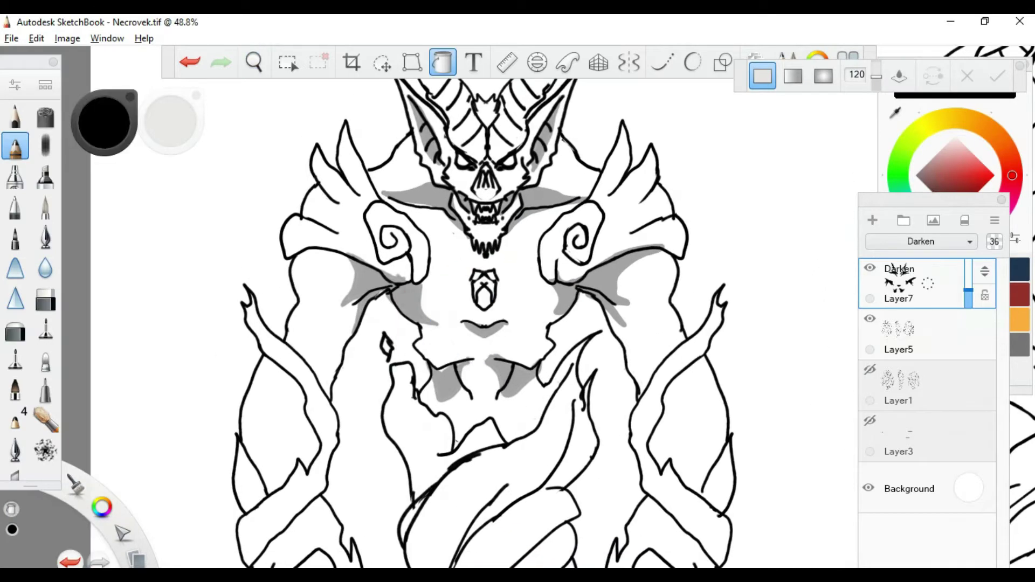
Step: Outline and fill the shadows on the front view's forearm wraps and wrist bands on both arms
{"action": "scroll", "coordinate": [463, 323], "scroll_direction": "down", "scroll_amount": 2}
{"action": "key", "text": "Escape"}
{"action": "left_click_drag", "start_coordinate": [318, 263], "coordinate": [341, 308]}
{"action": "left_click_drag", "start_coordinate": [349, 358], "coordinate": [303, 403]}
{"action": "left_click_drag", "start_coordinate": [352, 371], "coordinate": [301, 436]}
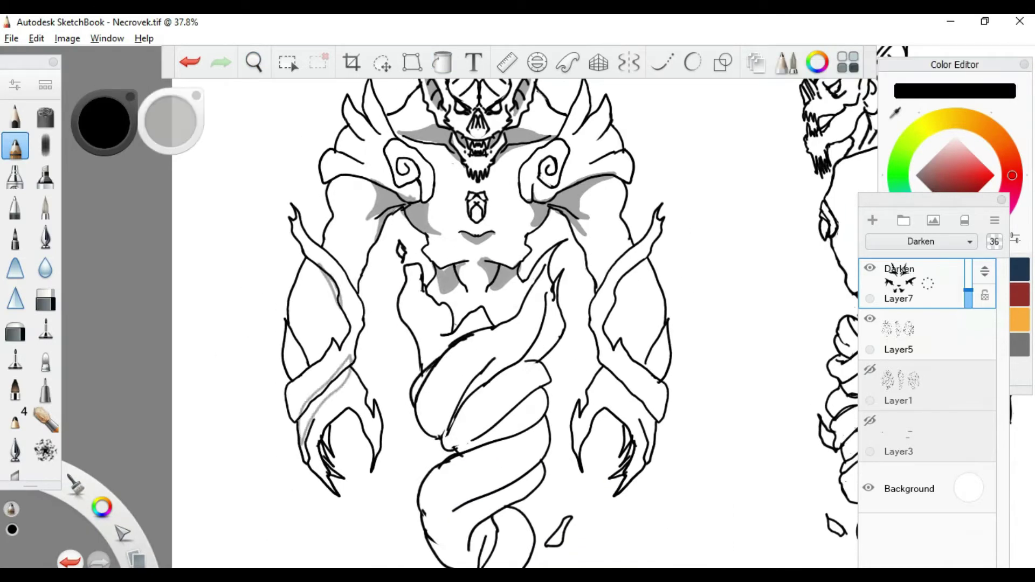
{"action": "left_click_drag", "start_coordinate": [634, 264], "coordinate": [613, 304]}
{"action": "key", "text": "f"}
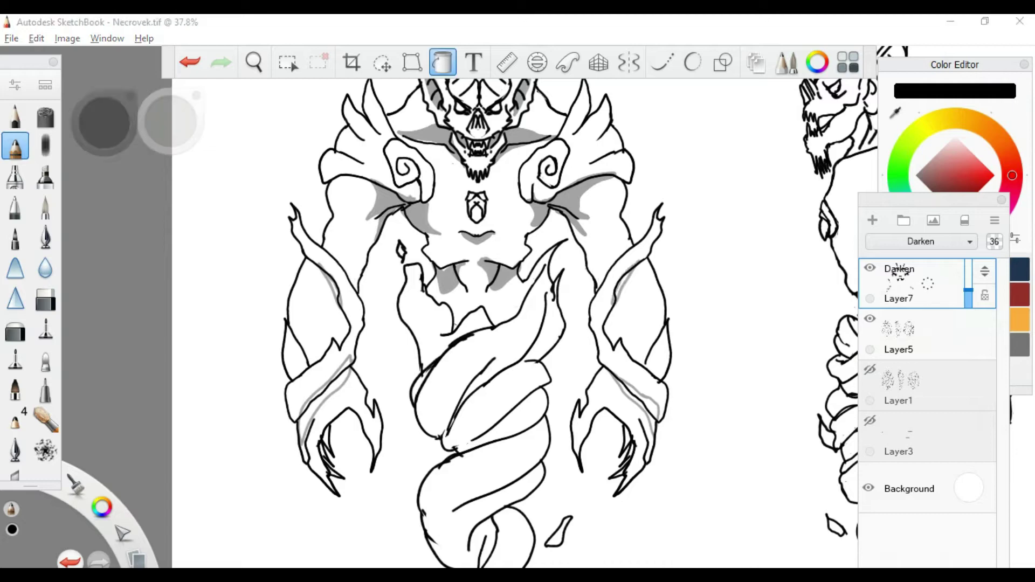
{"action": "left_click", "coordinate": [623, 285]}
{"action": "left_click", "coordinate": [637, 406]}
{"action": "left_click", "coordinate": [323, 399]}
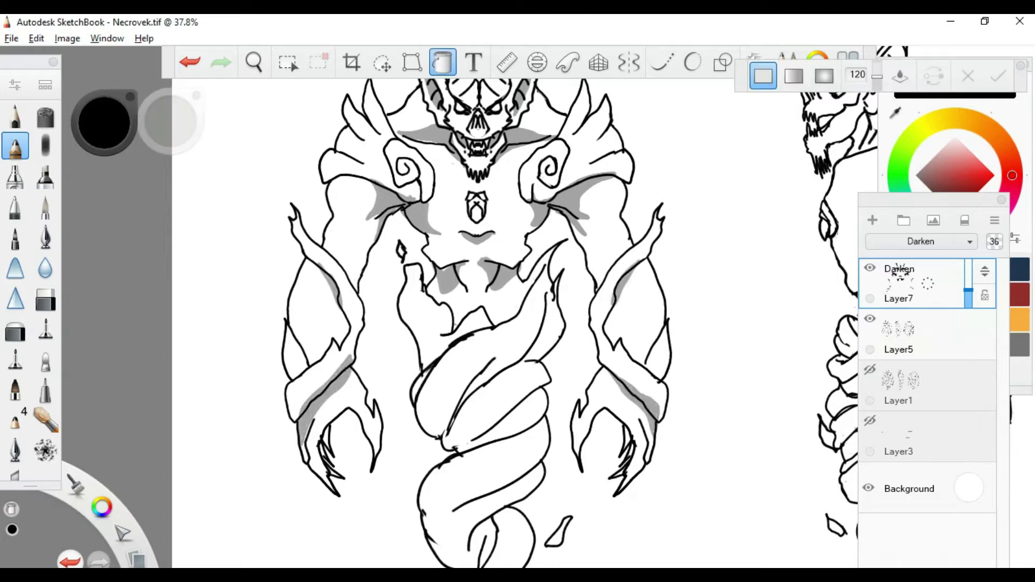
Step: Outline and fill the shadows along the coils of the front view's twisted lower body
{"action": "key", "text": "Escape"}
{"action": "mouse_move", "coordinate": [551, 283]}
{"action": "left_mouse_down"}
{"action": "mouse_move", "coordinate": [543, 334]}
{"action": "mouse_move", "coordinate": [465, 412]}
{"action": "left_mouse_up"}
{"action": "key", "text": "f"}
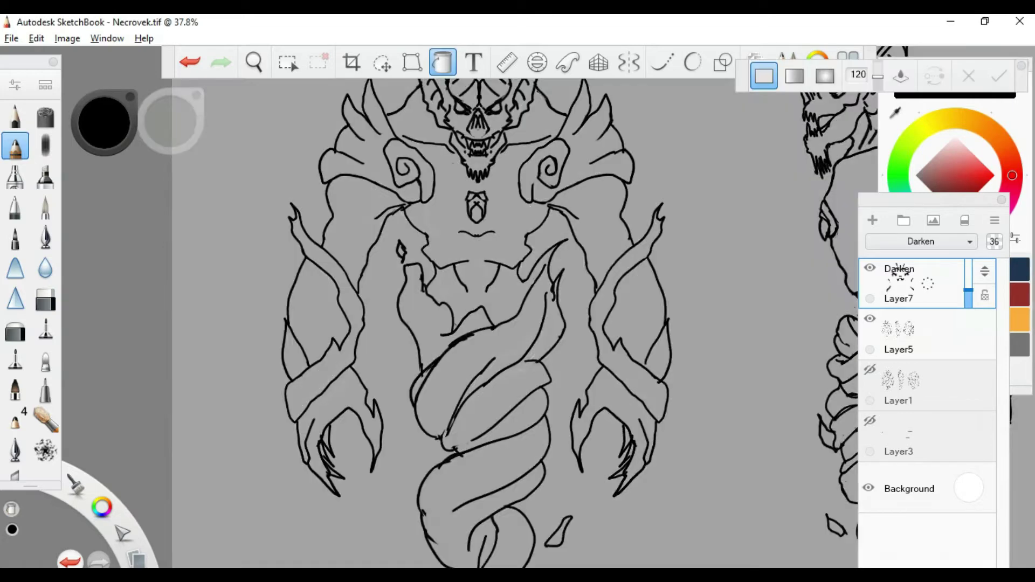
{"action": "key", "text": "Escape"}
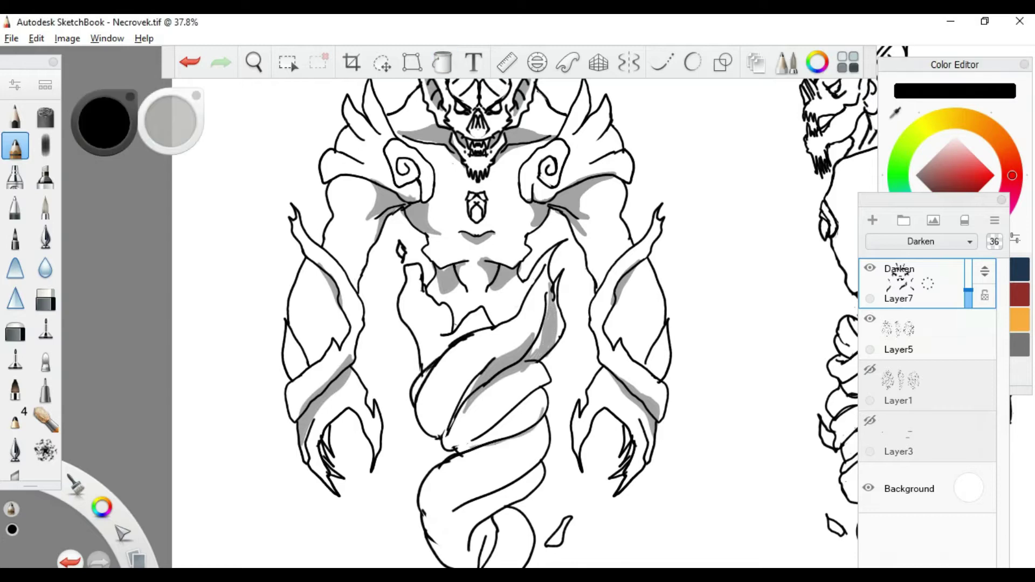
{"action": "left_click_drag", "start_coordinate": [469, 560], "coordinate": [544, 459]}
{"action": "key", "text": "f"}
{"action": "left_click", "coordinate": [504, 429]}
{"action": "left_click", "coordinate": [504, 512]}
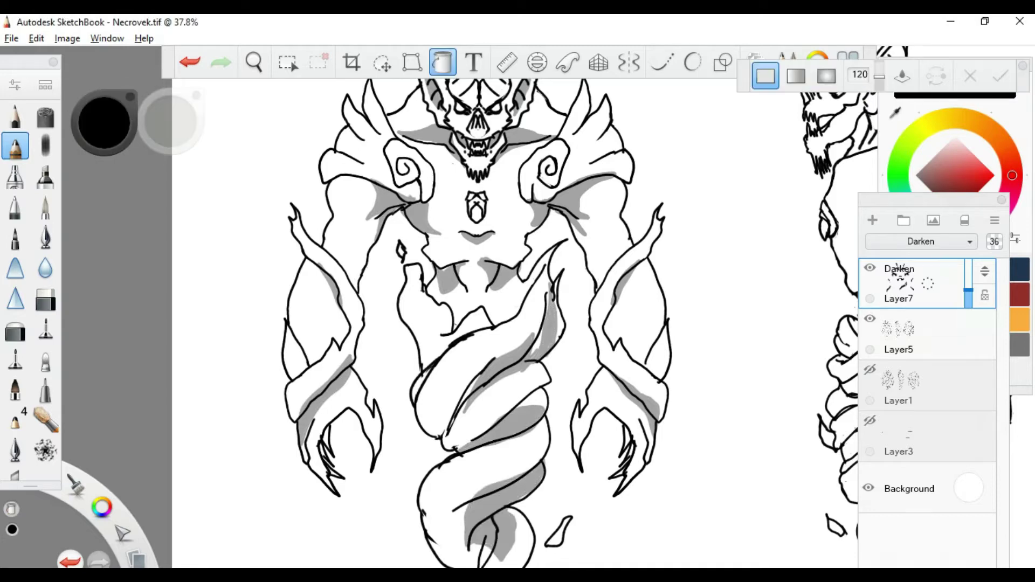
Step: Add a small ground shadow below the front view's tail and shade the loose wrap at the waist
{"action": "scroll", "coordinate": [485, 324], "scroll_direction": "down", "scroll_amount": 3}
{"action": "left_click", "coordinate": [15, 145]}
{"action": "key", "text": "f"}
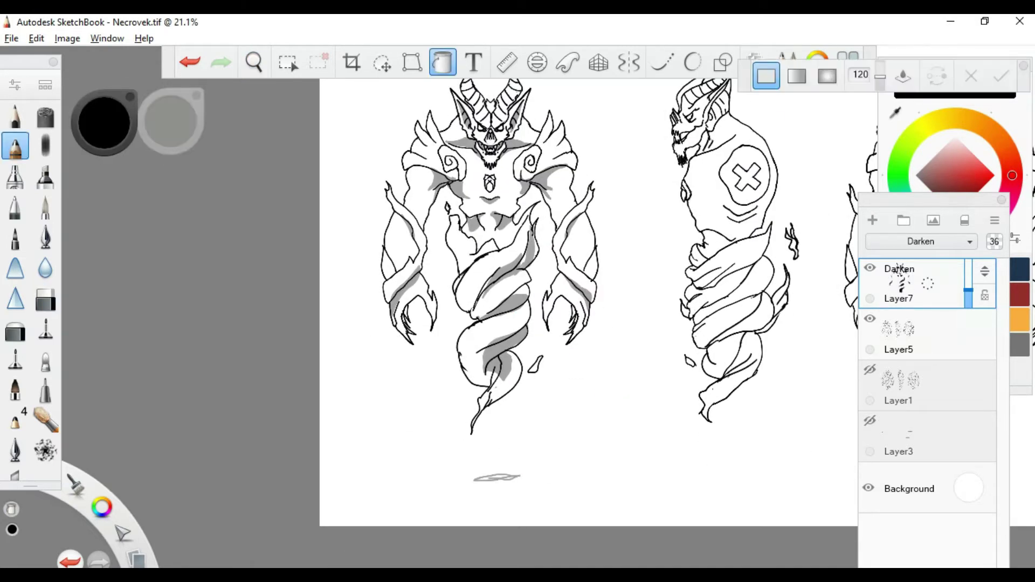
{"action": "scroll", "coordinate": [439, 426], "scroll_direction": "up", "scroll_amount": 5}
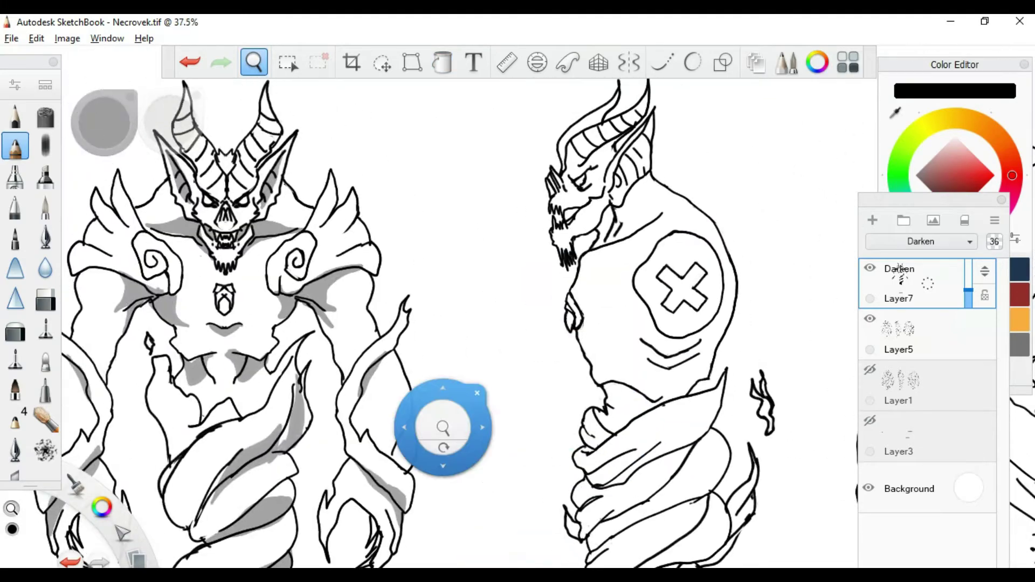
{"action": "key", "text": "space"}
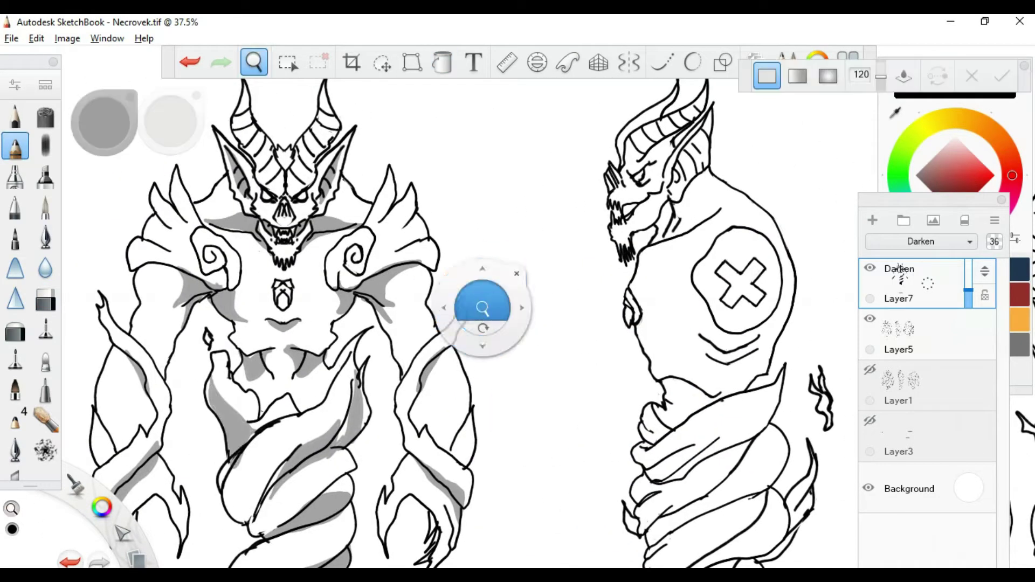
Step: Outline and fill the shadows on the side view's ear, cheek, mouth and neck
{"action": "left_click_drag", "start_coordinate": [478, 300], "coordinate": [251, 373]}
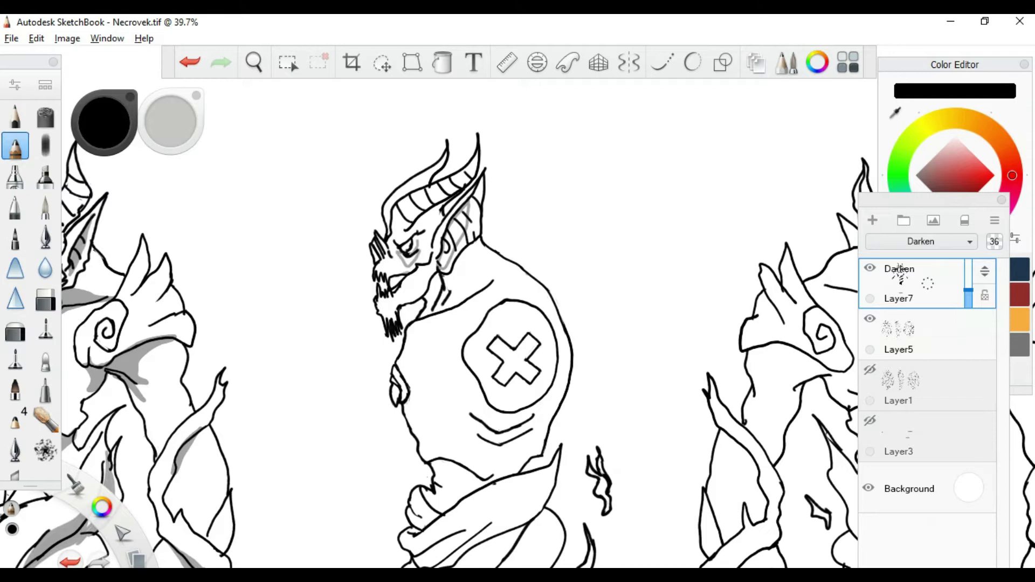
{"action": "key", "text": "f"}
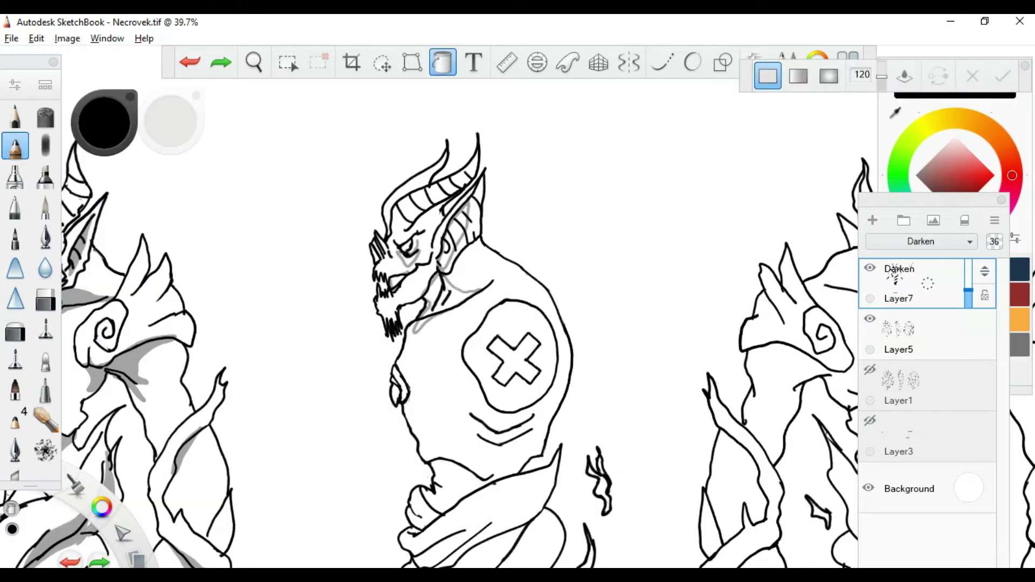
{"action": "left_click", "coordinate": [456, 237]}
{"action": "left_click", "coordinate": [442, 302]}
{"action": "left_click", "coordinate": [396, 282]}
{"action": "key", "text": "Escape"}
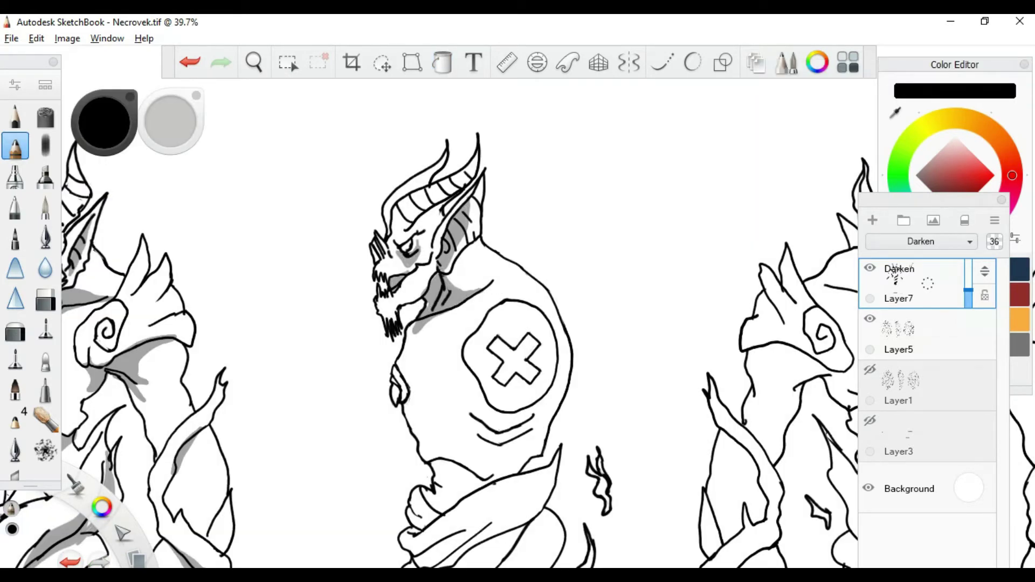
Step: Shade the side view's forehead and temple between the horn and the brow
{"action": "key", "text": "f"}
{"action": "key", "text": "ctrl+z"}
{"action": "key", "text": "Escape"}
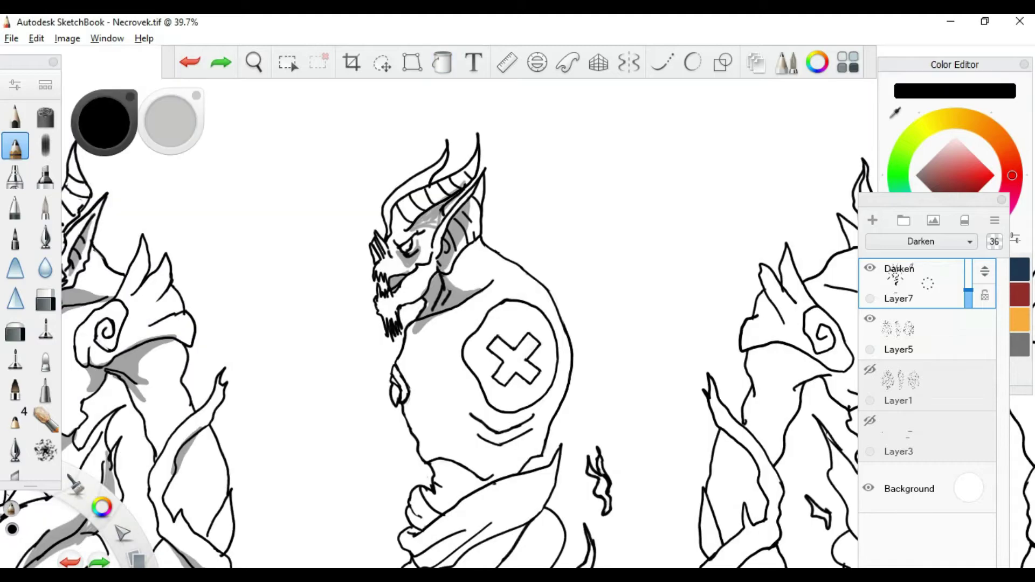
Step: Outline and fill the shadows on the side view's ribs, waist and twisted coils
{"action": "scroll", "coordinate": [463, 323], "scroll_direction": "down", "scroll_amount": 2}
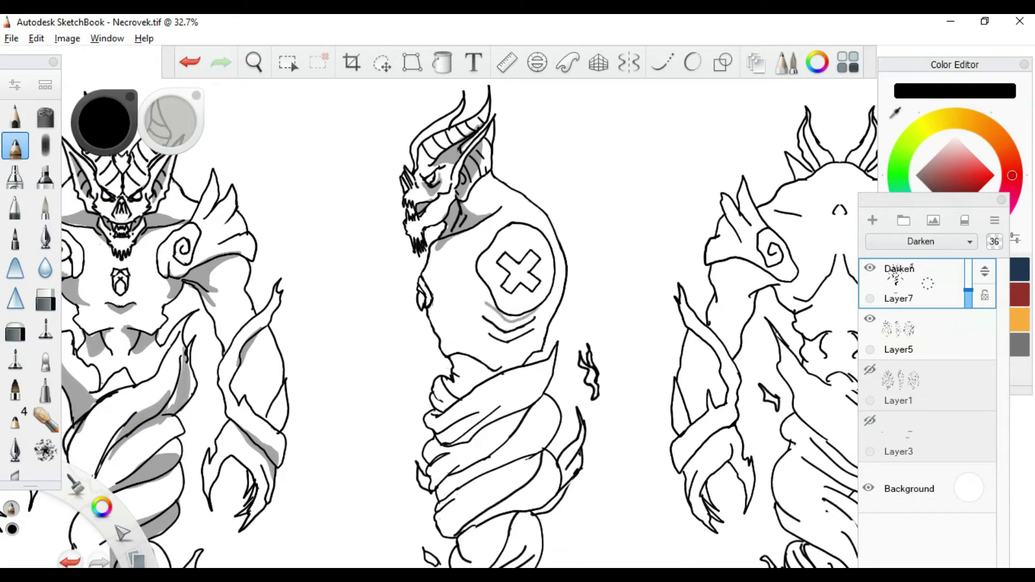
{"action": "key", "text": "f"}
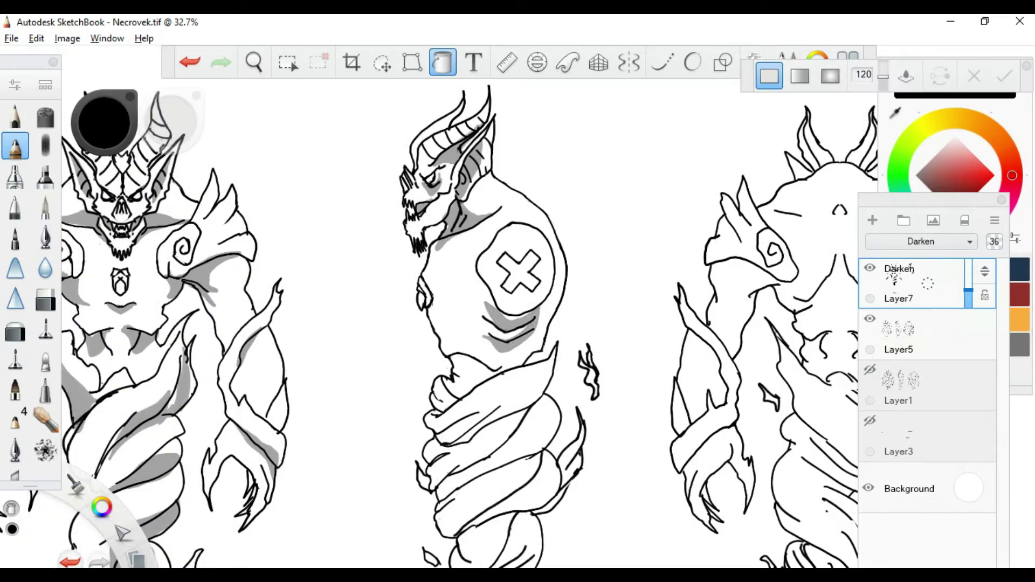
{"action": "key", "text": "e"}
{"action": "key", "text": "b"}
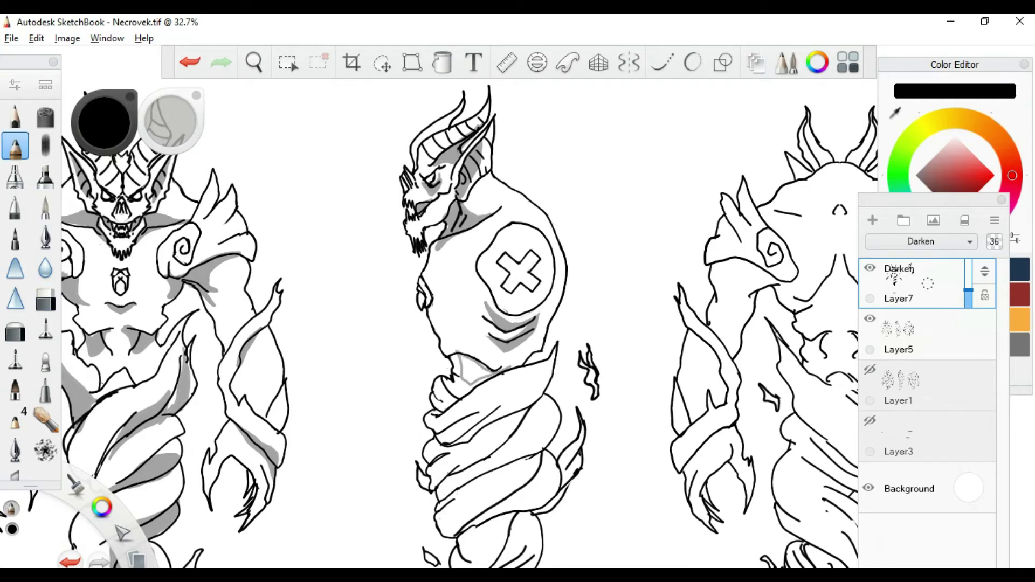
{"action": "scroll", "coordinate": [519, 320], "scroll_direction": "down", "scroll_amount": 3}
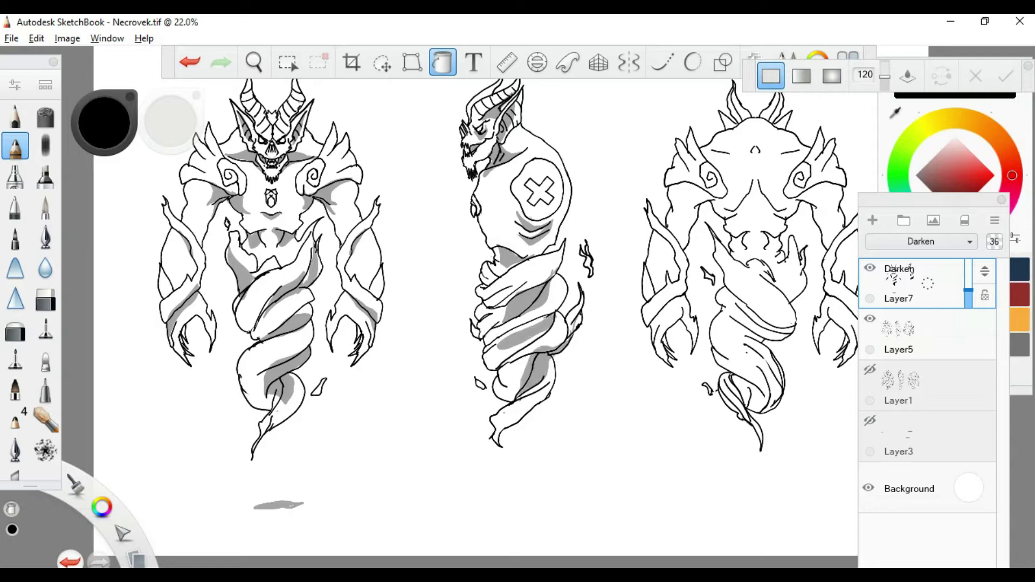
Step: Add a small ground shadow below the side view's tail, cleaning up its outline before filling it
{"action": "scroll", "coordinate": [520, 322], "scroll_direction": "down", "scroll_amount": 1}
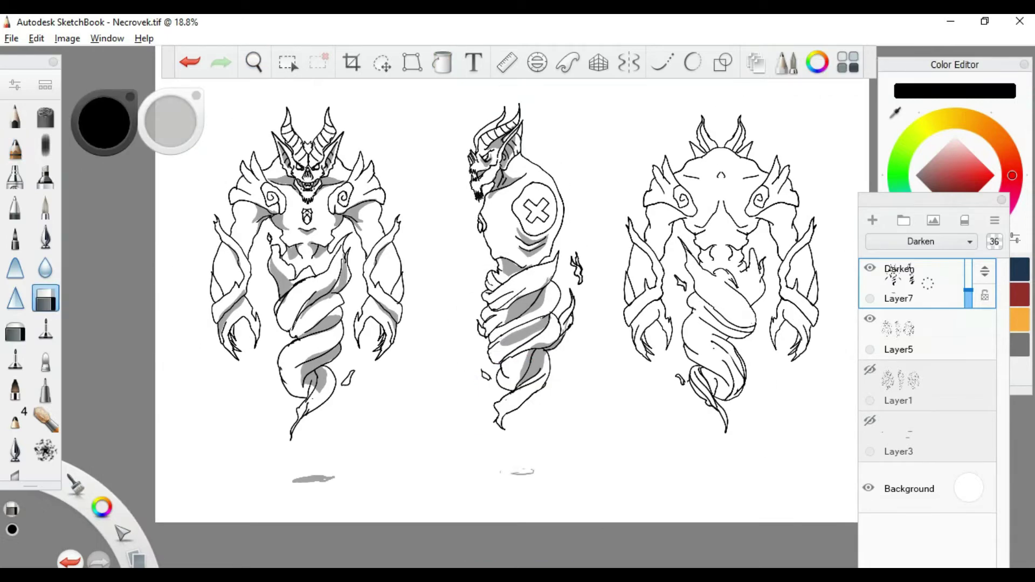
{"action": "mouse_move", "coordinate": [527, 478]}
{"action": "left_mouse_down"}
{"action": "mouse_move", "coordinate": [493, 480]}
{"action": "mouse_move", "coordinate": [528, 481]}
{"action": "left_mouse_up"}
{"action": "key", "text": "f"}
{"action": "left_click", "coordinate": [511, 481]}
Step: Outline and fill the triangular shadow in the middle of the back view's back
{"action": "scroll", "coordinate": [516, 324], "scroll_direction": "up", "scroll_amount": 3}
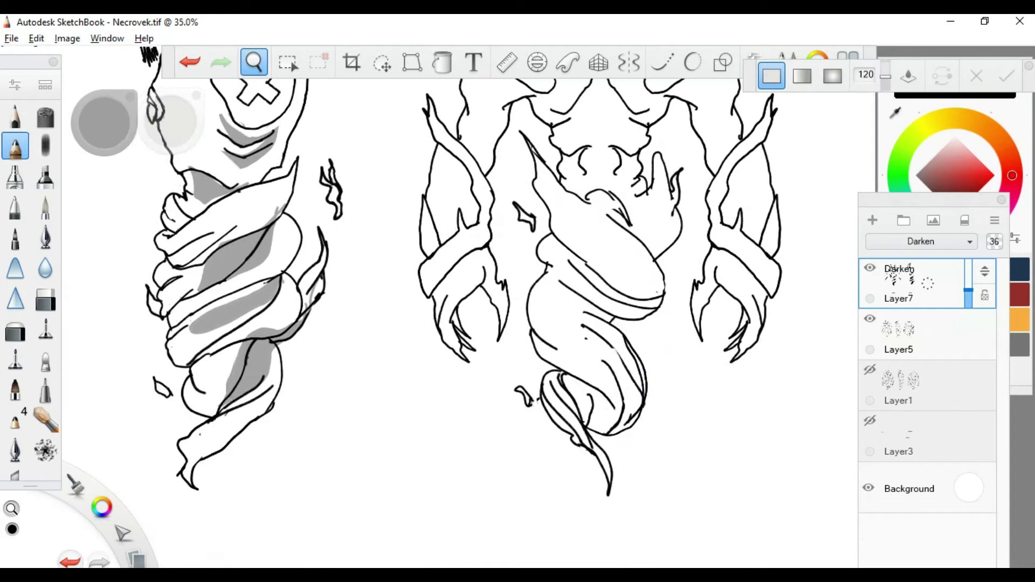
{"action": "left_click_drag", "start_coordinate": [604, 263], "coordinate": [612, 272]}
{"action": "key", "text": "f"}
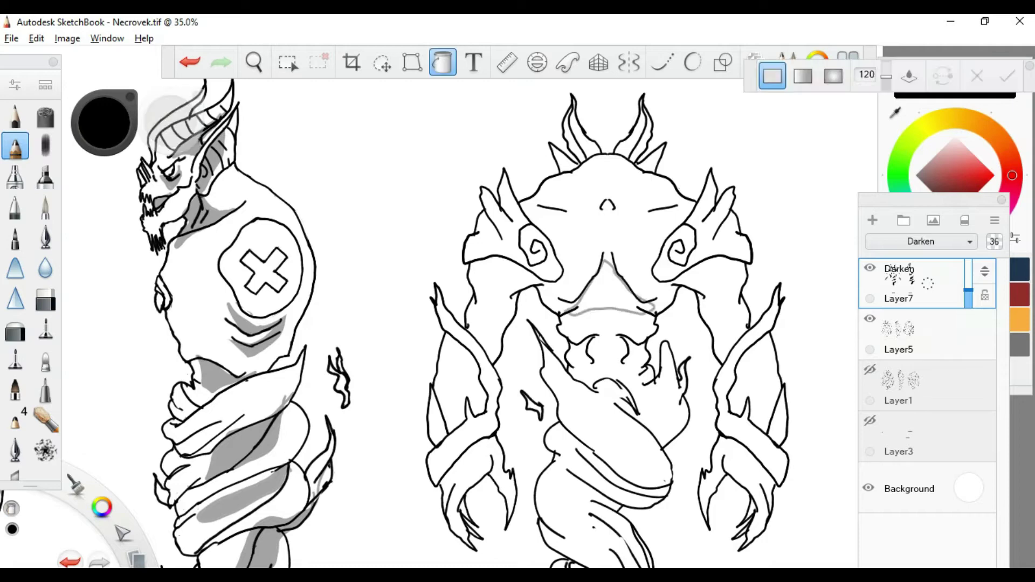
{"action": "left_click", "coordinate": [612, 293]}
Step: Outline and fill the shadows under the back view's shoulder plates and on both forearms and hands
{"action": "left_click_drag", "start_coordinate": [470, 265], "coordinate": [539, 279]}
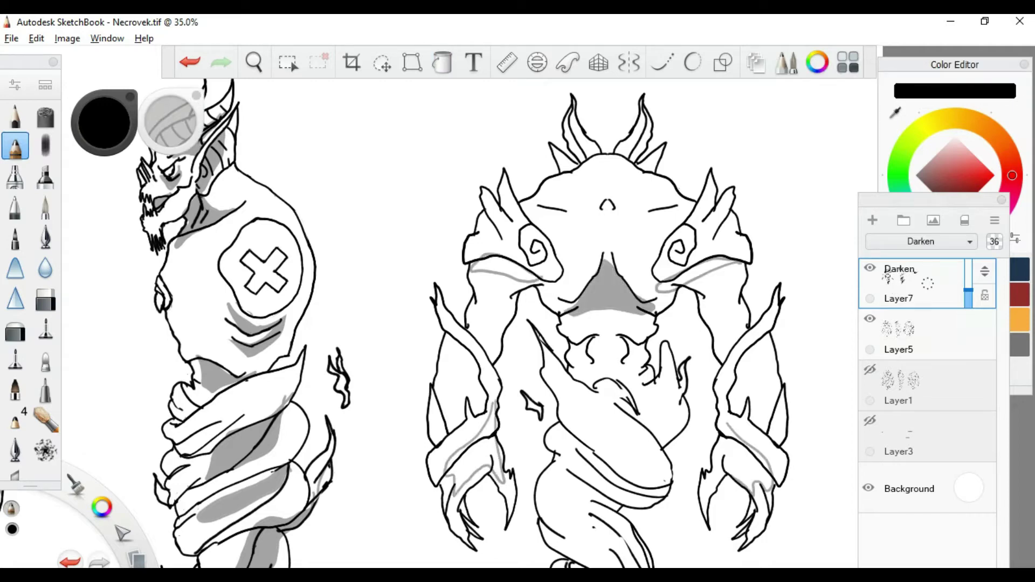
{"action": "key", "text": "f"}
{"action": "left_click", "coordinate": [506, 269]}
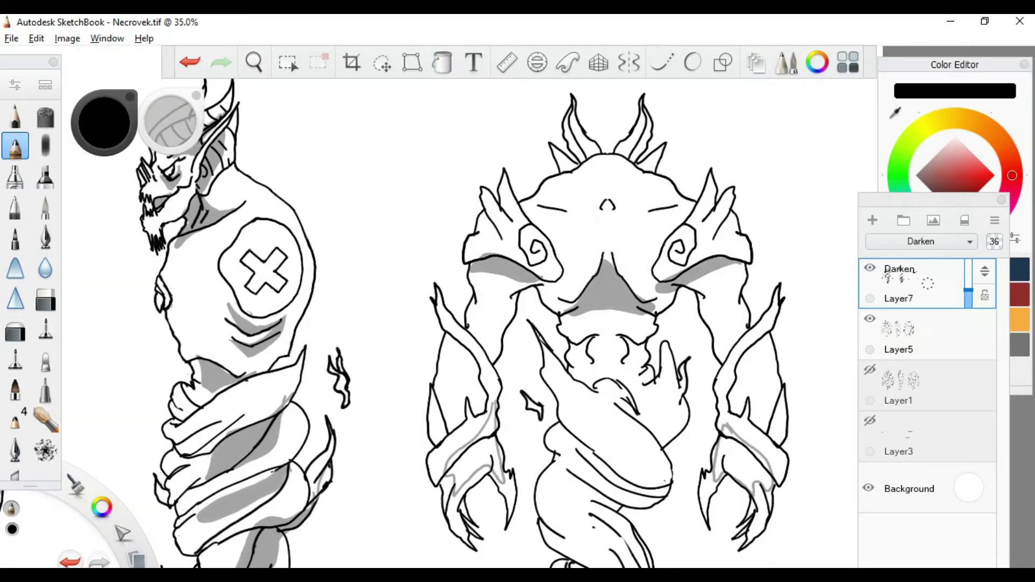
{"action": "left_click", "coordinate": [474, 448]}
{"action": "left_click", "coordinate": [744, 459]}
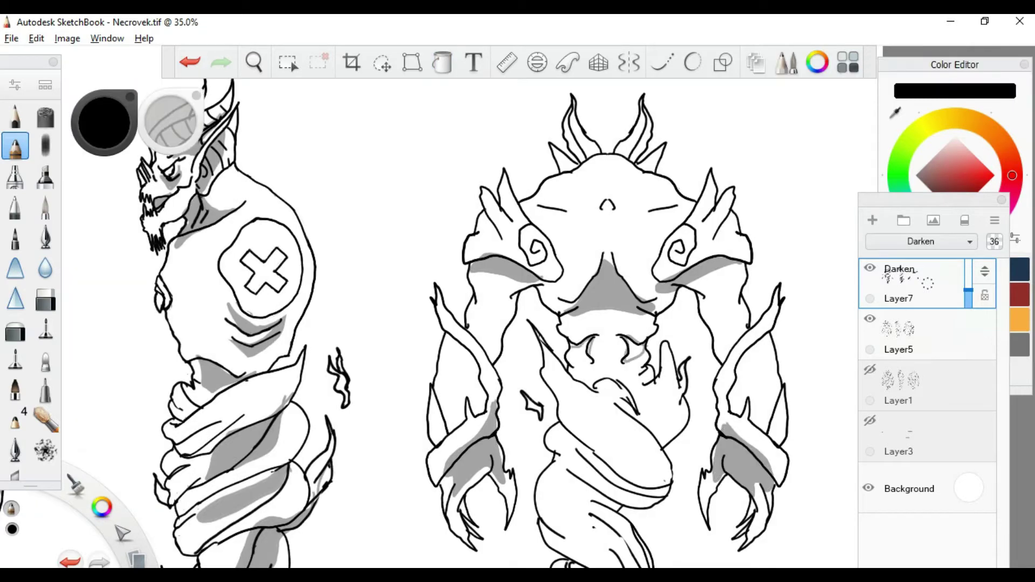
Step: Shade the back view's lower back and coils, and add a ground shadow below its tail
{"action": "left_click", "coordinate": [576, 351]}
{"action": "left_click", "coordinate": [635, 349]}
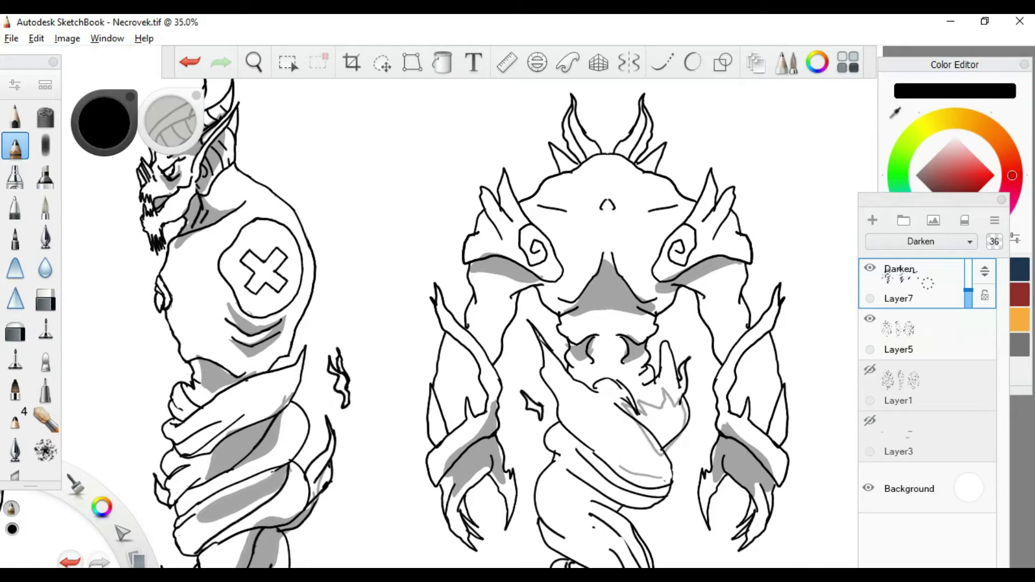
{"action": "key", "text": "space"}
{"action": "left_click_drag", "start_coordinate": [536, 307], "coordinate": [485, 221]}
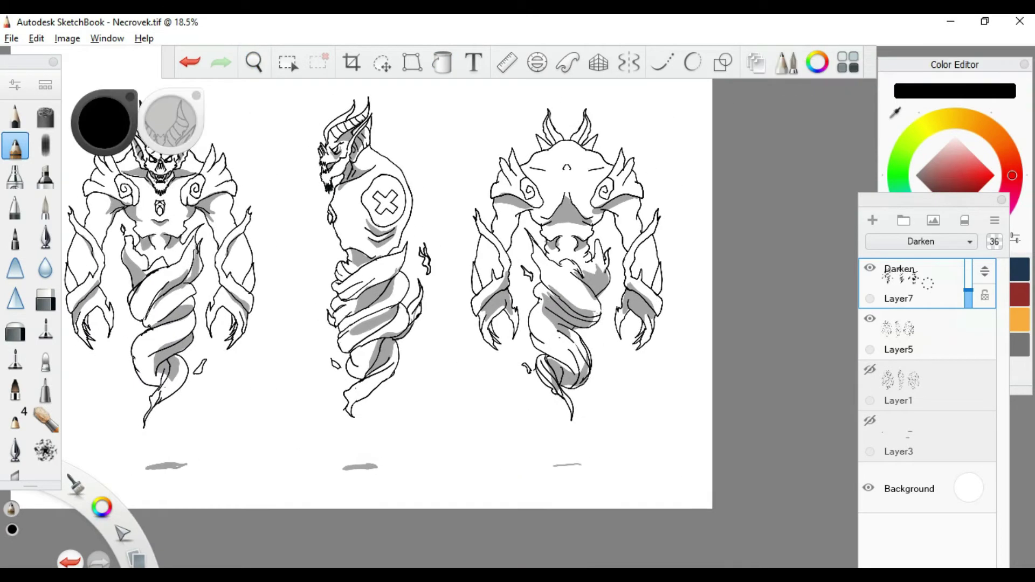
{"action": "left_click", "coordinate": [442, 62]}
{"action": "scroll", "coordinate": [388, 277], "scroll_direction": "down", "scroll_amount": 2}
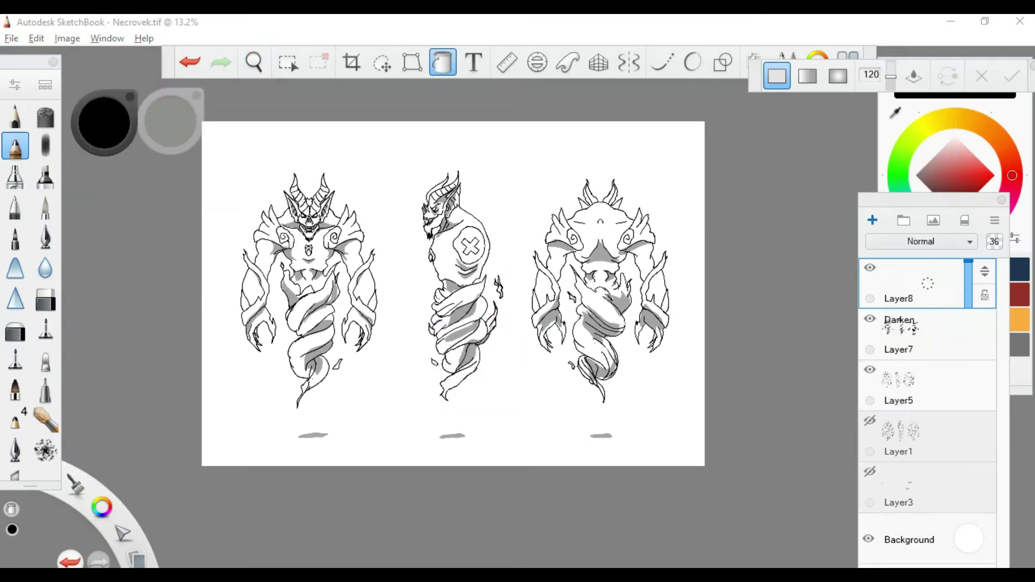
Step: Cover all three views with a black speckled brush texture on a new layer and set its opacity to 69
{"action": "key", "text": "ctrl+shift+n"}
{"action": "left_click", "coordinate": [46, 450]}
{"action": "mouse_move", "coordinate": [232, 188]}
{"action": "left_mouse_down"}
{"action": "mouse_move", "coordinate": [339, 388]}
{"action": "mouse_move", "coordinate": [426, 189]}
{"action": "mouse_move", "coordinate": [512, 409]}
{"action": "mouse_move", "coordinate": [685, 269]}
{"action": "left_mouse_up"}
{"action": "mouse_move", "coordinate": [969, 261]}
{"action": "left_mouse_down"}
{"action": "mouse_move", "coordinate": [969, 284]}
{"action": "mouse_move", "coordinate": [969, 261]}
{"action": "mouse_move", "coordinate": [968, 275]}
{"action": "left_mouse_up"}
Step: Erase the texture that spills outside the front view around its arms, shoulders and coils
{"action": "scroll", "coordinate": [431, 243], "scroll_direction": "up", "scroll_amount": 3}
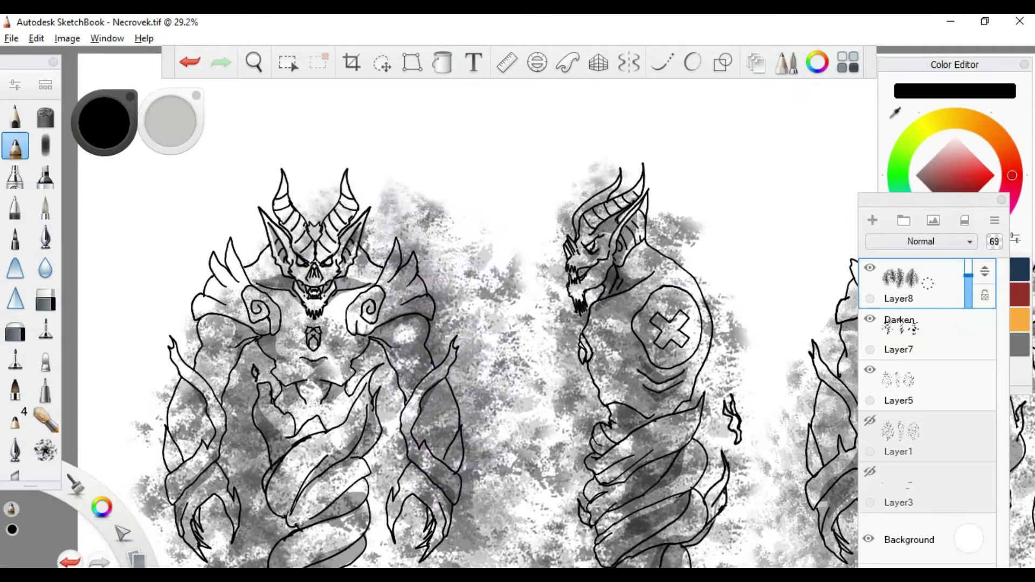
{"action": "left_click", "coordinate": [46, 300]}
{"action": "mouse_move", "coordinate": [388, 184]}
{"action": "left_mouse_down"}
{"action": "mouse_move", "coordinate": [380, 232]}
{"action": "mouse_move", "coordinate": [404, 205]}
{"action": "mouse_move", "coordinate": [431, 226]}
{"action": "mouse_move", "coordinate": [447, 344]}
{"action": "mouse_move", "coordinate": [436, 205]}
{"action": "mouse_move", "coordinate": [476, 389]}
{"action": "left_mouse_up"}
{"action": "left_click_drag", "start_coordinate": [383, 358], "coordinate": [393, 421]}
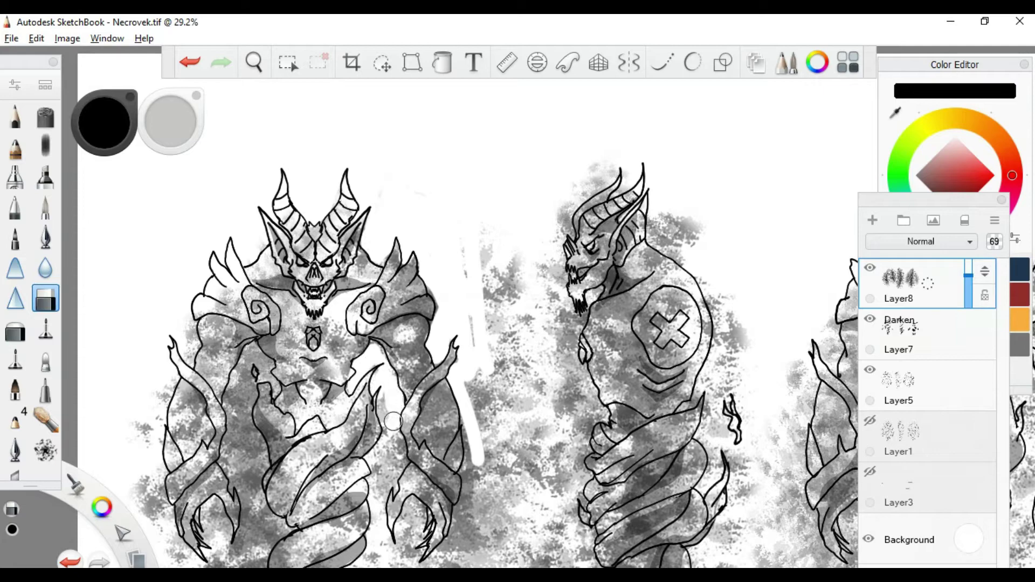
{"action": "left_click_drag", "start_coordinate": [254, 62], "coordinate": [237, 64]}
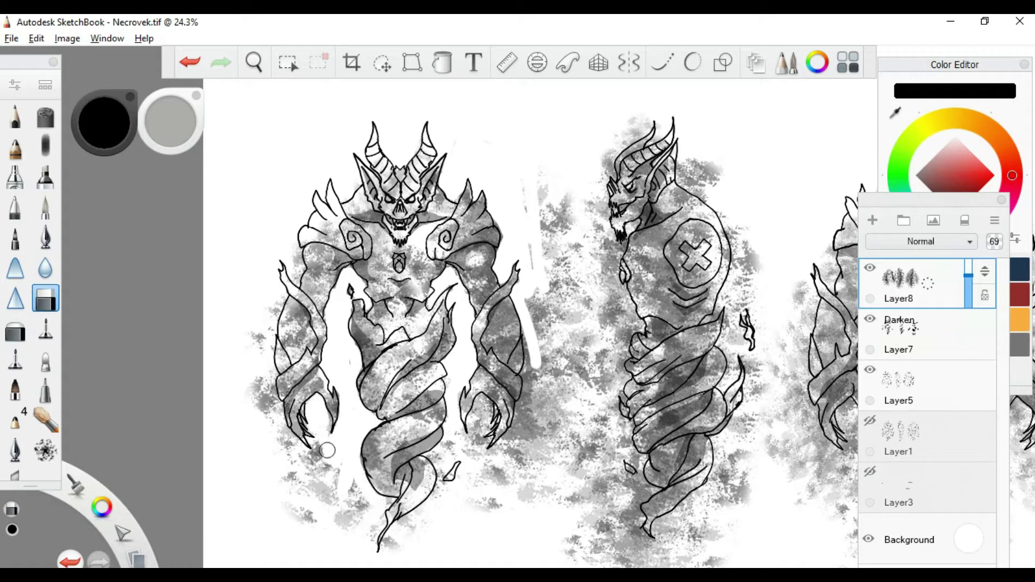
{"action": "left_click_drag", "start_coordinate": [327, 450], "coordinate": [353, 507]}
{"action": "left_click_drag", "start_coordinate": [268, 355], "coordinate": [287, 461]}
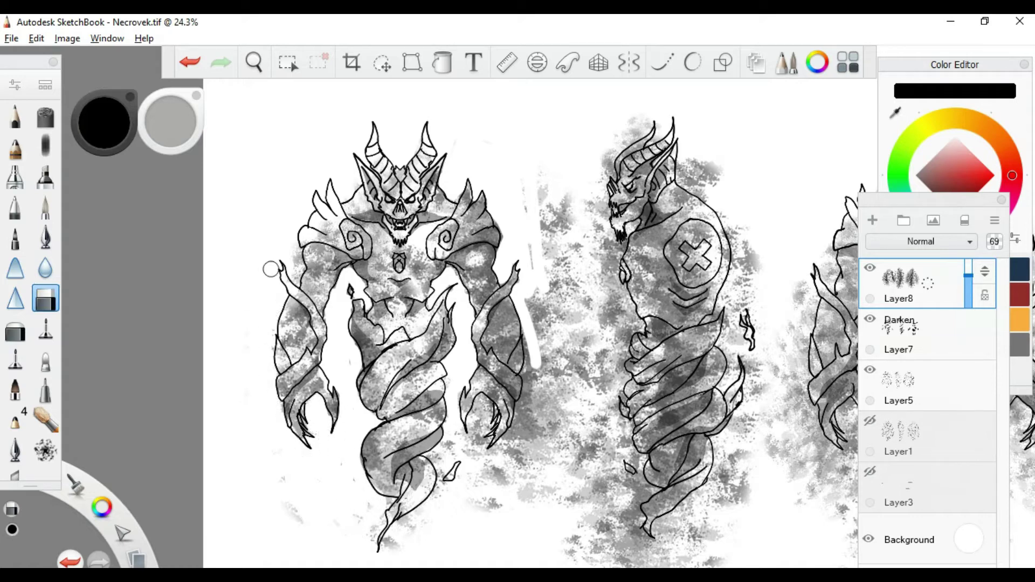
{"action": "left_click_drag", "start_coordinate": [532, 345], "coordinate": [512, 458]}
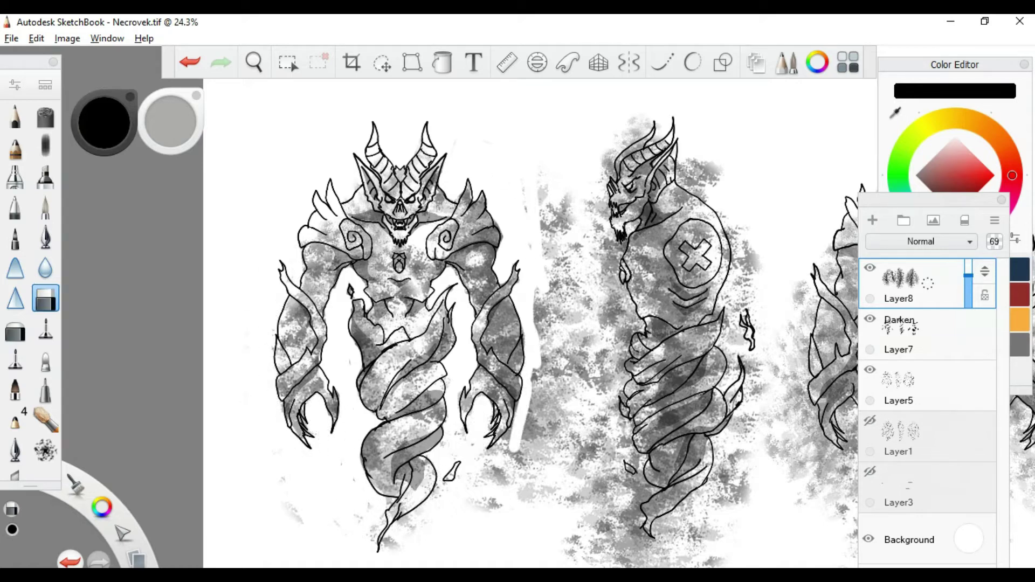
Step: Erase the excess texture in the gap between the front and side views
{"action": "left_click_drag", "start_coordinate": [537, 388], "coordinate": [485, 496]}
{"action": "left_click_drag", "start_coordinate": [550, 291], "coordinate": [545, 415]}
{"action": "left_click_drag", "start_coordinate": [560, 194], "coordinate": [576, 463]}
{"action": "left_click_drag", "start_coordinate": [544, 372], "coordinate": [490, 506]}
{"action": "left_click_drag", "start_coordinate": [604, 199], "coordinate": [582, 523]}
{"action": "left_click_drag", "start_coordinate": [614, 313], "coordinate": [604, 485]}
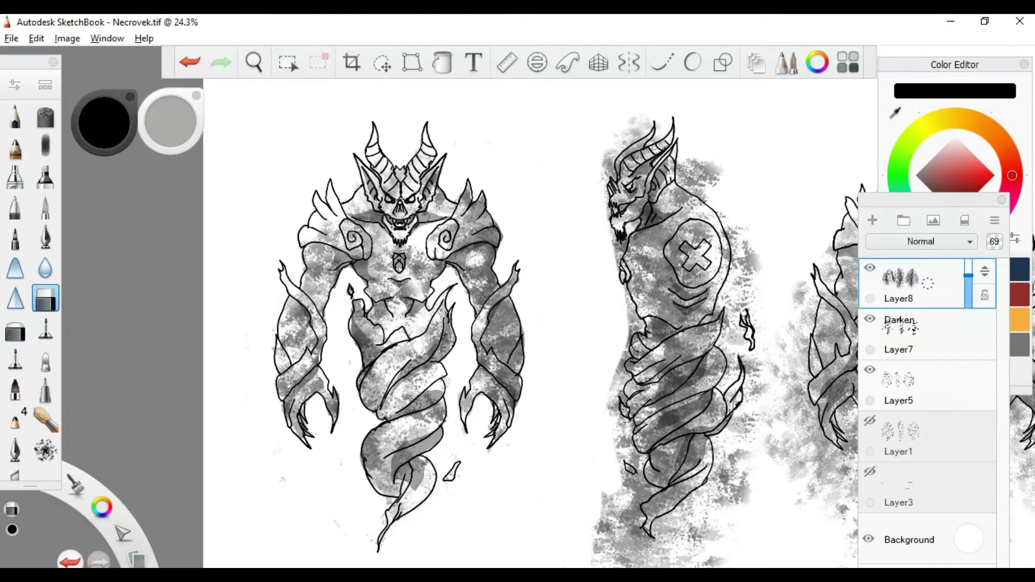
Step: Erase the texture outside the side view's outline along its head, chest, back and coils
{"action": "left_click_drag", "start_coordinate": [539, 323], "coordinate": [404, 324]}
{"action": "left_click_drag", "start_coordinate": [539, 167], "coordinate": [588, 291]}
{"action": "left_click_drag", "start_coordinate": [473, 120], "coordinate": [474, 172]}
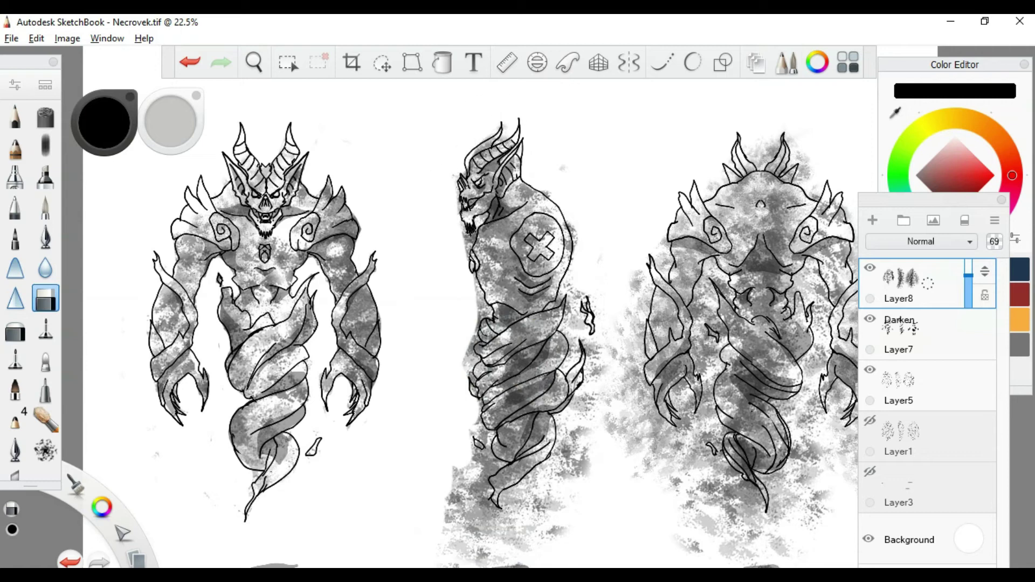
{"action": "left_click_drag", "start_coordinate": [479, 278], "coordinate": [484, 337]}
{"action": "key", "text": "bracketleft"}
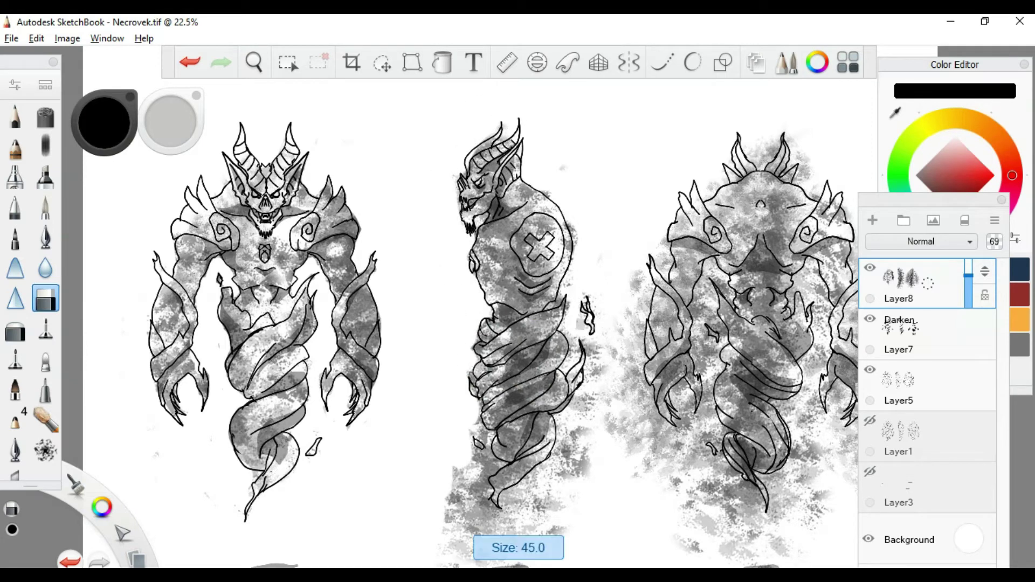
{"action": "mouse_move", "coordinate": [588, 384]}
{"action": "left_mouse_down"}
{"action": "mouse_move", "coordinate": [537, 512]}
{"action": "mouse_move", "coordinate": [486, 410]}
{"action": "mouse_move", "coordinate": [480, 533]}
{"action": "mouse_move", "coordinate": [498, 518]}
{"action": "left_mouse_up"}
Step: Erase the texture surrounding the back view and the remains below the side view, adjusting the eraser size as needed
{"action": "scroll", "coordinate": [557, 348], "scroll_direction": "down", "scroll_amount": 1}
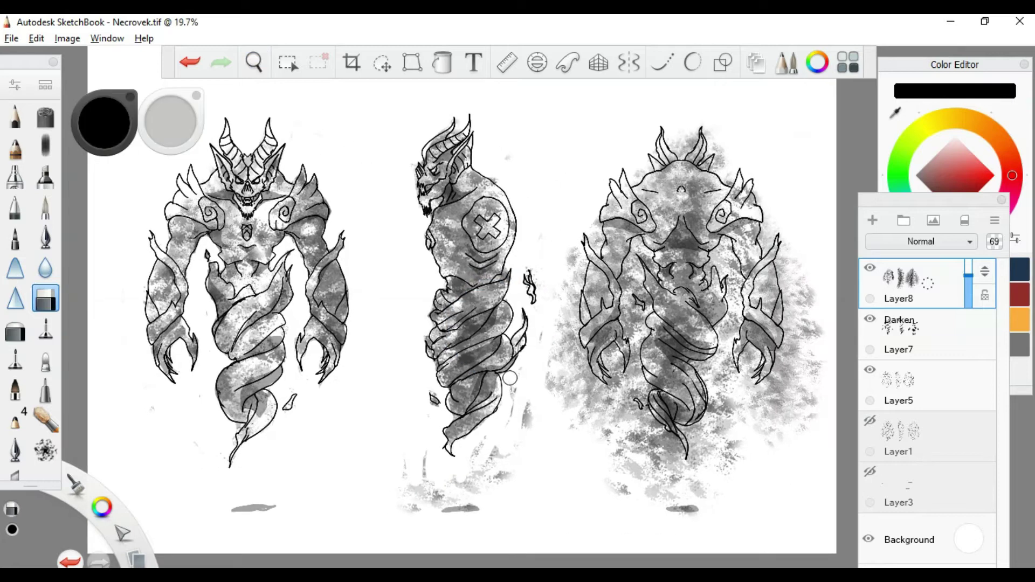
{"action": "key", "text": "bracketright"}
{"action": "mouse_move", "coordinate": [557, 348]}
{"action": "left_mouse_down"}
{"action": "mouse_move", "coordinate": [480, 474]}
{"action": "mouse_move", "coordinate": [590, 264]}
{"action": "mouse_move", "coordinate": [614, 442]}
{"action": "mouse_move", "coordinate": [647, 485]}
{"action": "mouse_move", "coordinate": [723, 420]}
{"action": "mouse_move", "coordinate": [809, 302]}
{"action": "mouse_move", "coordinate": [798, 415]}
{"action": "left_mouse_up"}
{"action": "left_click_drag", "start_coordinate": [619, 282], "coordinate": [622, 168]}
{"action": "key", "text": "bracketleft"}
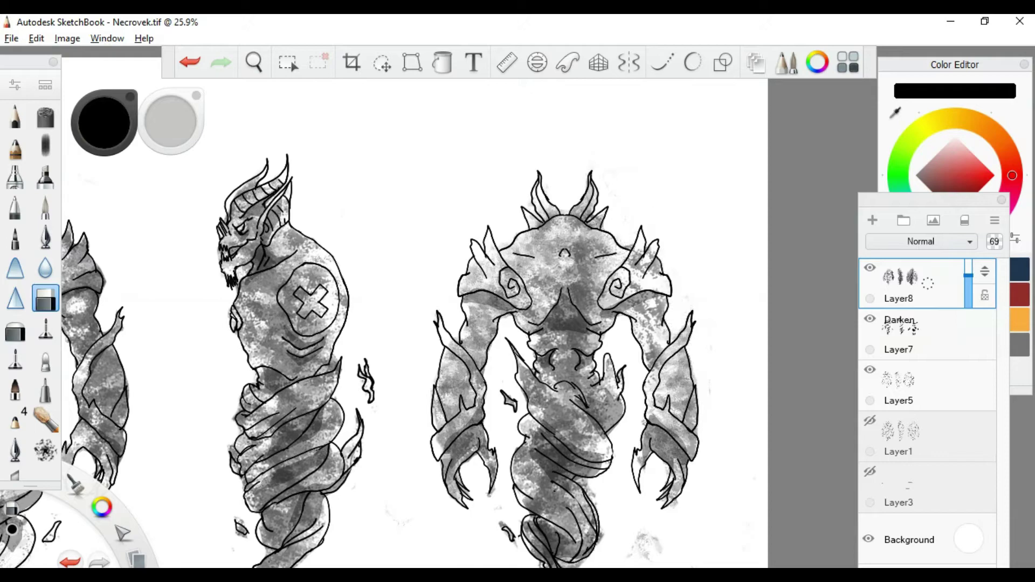
{"action": "scroll", "coordinate": [606, 324], "scroll_direction": "down", "scroll_amount": 2}
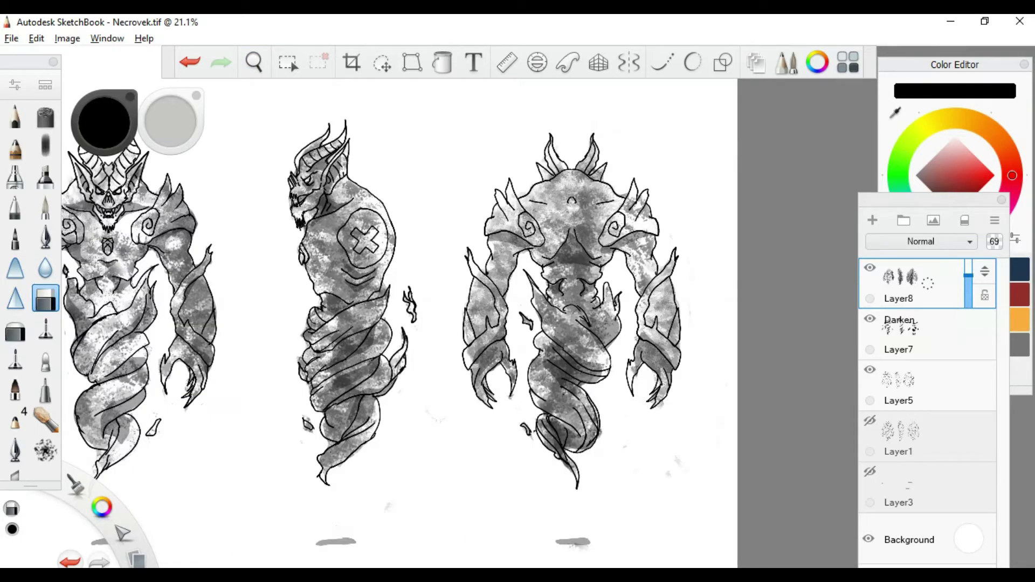
Step: Set up a Multiply layer above the line art and invert the background selection so only the three figures are selected
{"action": "scroll", "coordinate": [386, 396], "scroll_direction": "down", "scroll_amount": 3}
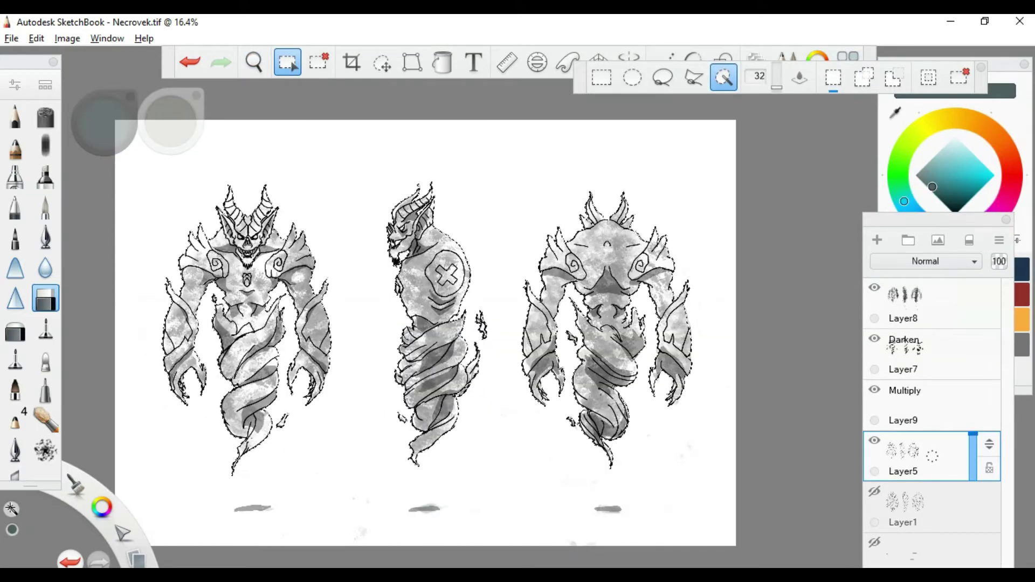
{"action": "left_click", "coordinate": [917, 409]}
{"action": "key", "text": "ctrl+i"}
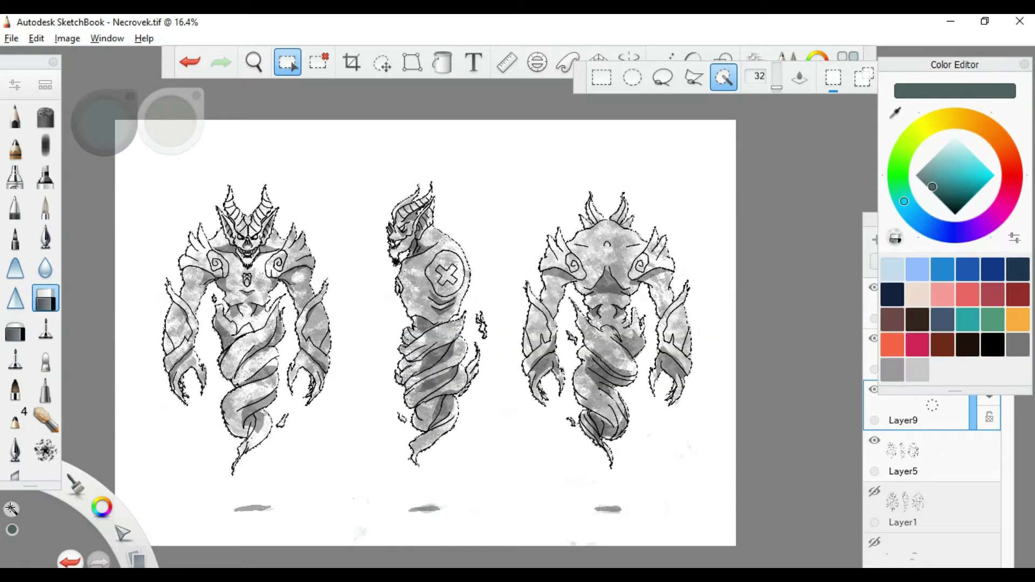
Step: Paint the front view dark grayish teal on the Multiply layer, trying different brushes for the base color
{"action": "left_click", "coordinate": [45, 237]}
{"action": "key", "text": "ctrl+z"}
{"action": "left_click", "coordinate": [45, 206]}
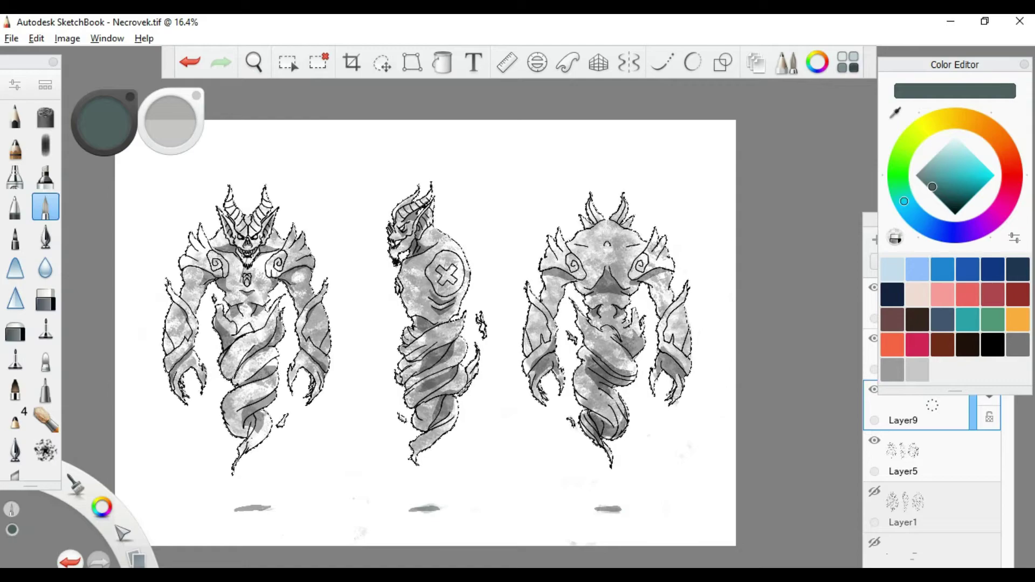
{"action": "left_click", "coordinate": [45, 329]}
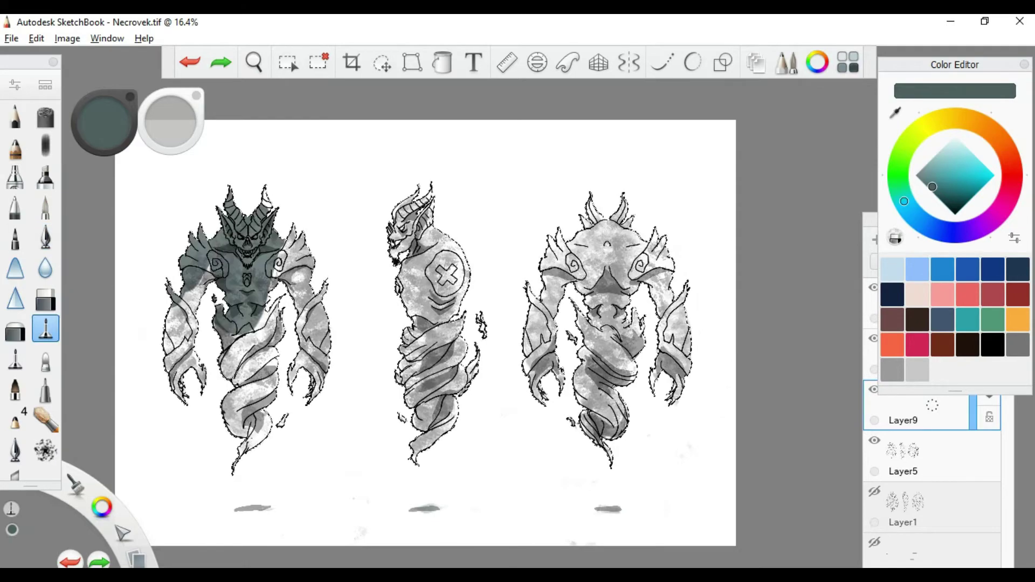
{"action": "left_click", "coordinate": [291, 247]}
{"action": "key", "text": "space"}
{"action": "mouse_move", "coordinate": [345, 334]}
{"action": "left_mouse_down"}
{"action": "mouse_move", "coordinate": [430, 388]}
{"action": "mouse_move", "coordinate": [427, 370]}
{"action": "mouse_move", "coordinate": [323, 421]}
{"action": "mouse_move", "coordinate": [281, 528]}
{"action": "mouse_move", "coordinate": [270, 485]}
{"action": "left_mouse_up"}
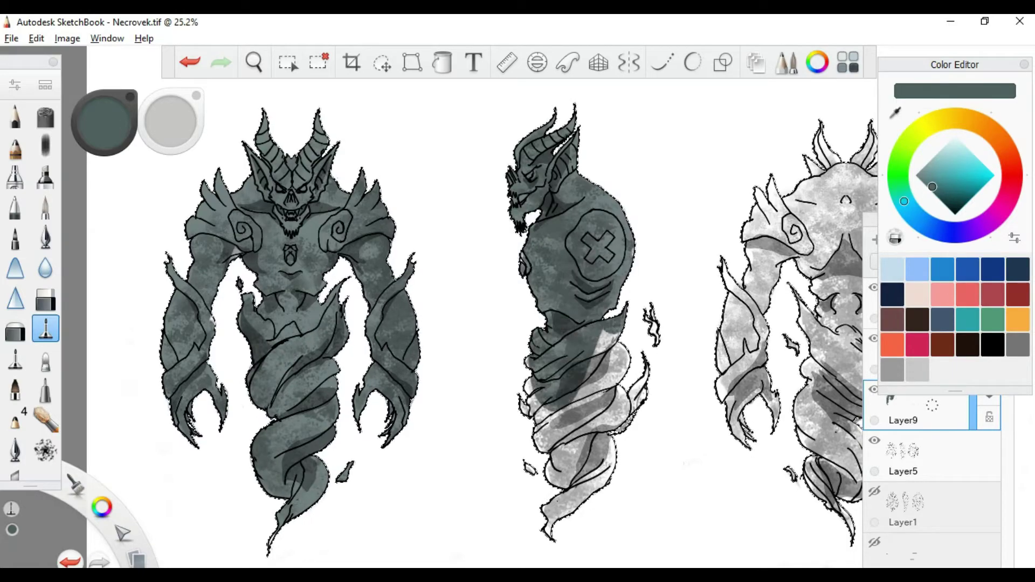
Step: Paint the rest of the side view and the whole back view in the same dark grayish teal
{"action": "key", "text": "space"}
{"action": "left_click_drag", "start_coordinate": [635, 342], "coordinate": [501, 372]}
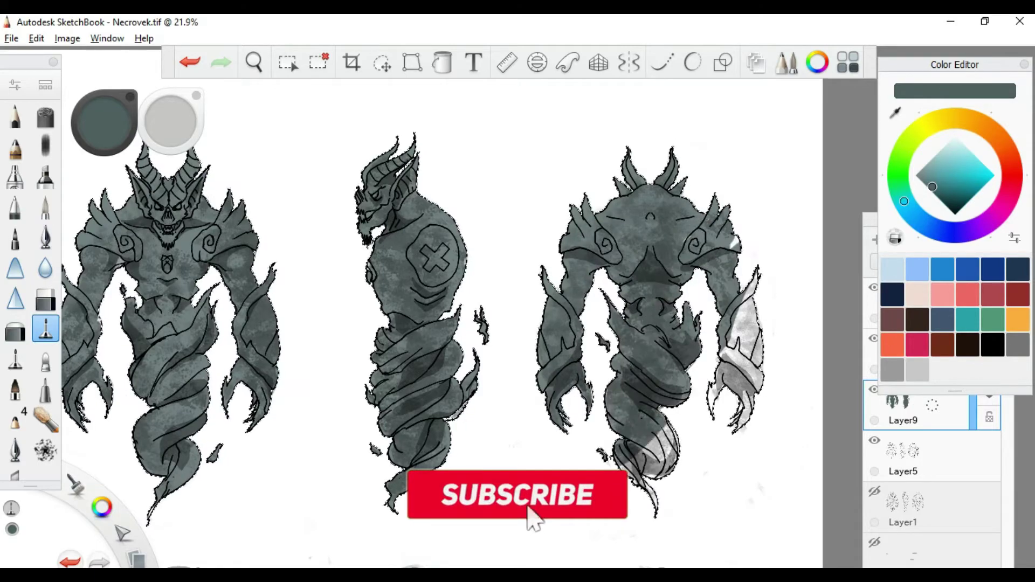
{"action": "scroll", "coordinate": [798, 356], "scroll_direction": "down", "scroll_amount": 2}
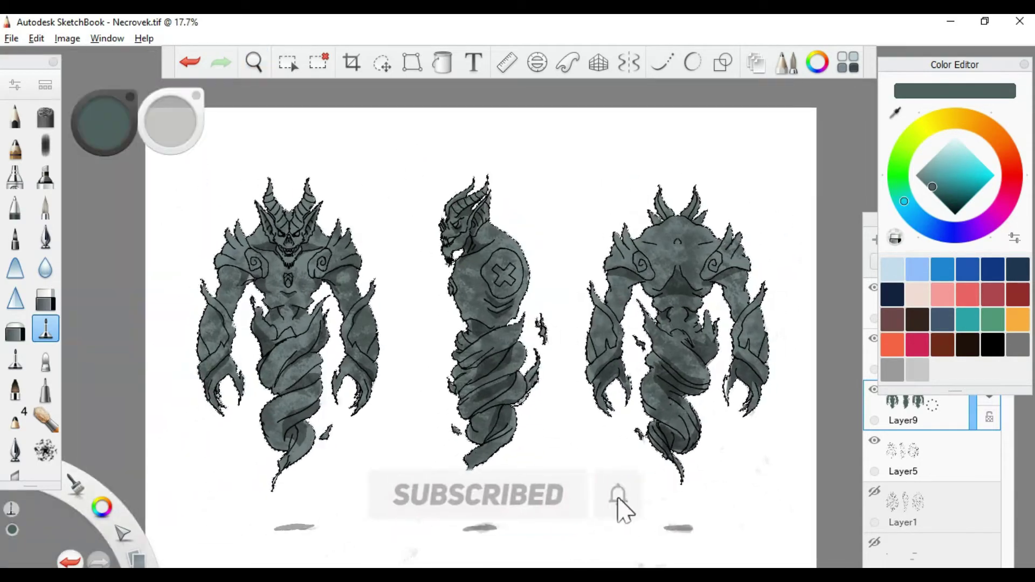
Step: Add a new layer directly above the Multiply base-color layer
{"action": "left_click", "coordinate": [923, 264]}
{"action": "left_click", "coordinate": [898, 303]}
{"action": "left_click", "coordinate": [874, 238]}
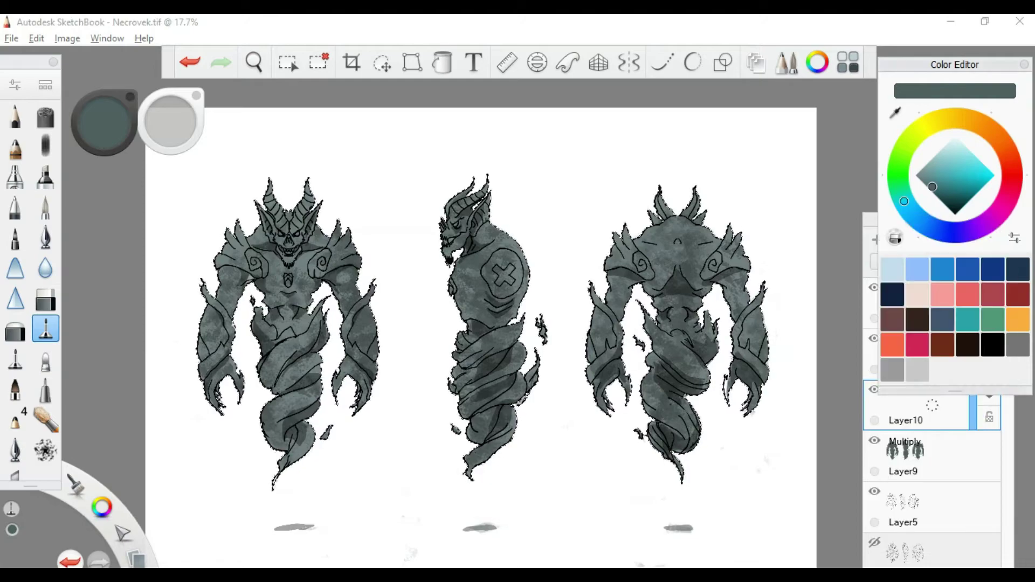
Step: Pick a saturated yellow and paint the front view's eyes and mouth on the new layer, erasing the spill
{"action": "left_click_drag", "start_coordinate": [904, 201], "coordinate": [939, 120]}
{"action": "left_click", "coordinate": [982, 179]}
{"action": "left_click", "coordinate": [15, 145]}
{"action": "scroll", "coordinate": [367, 256], "scroll_direction": "up", "scroll_amount": 2}
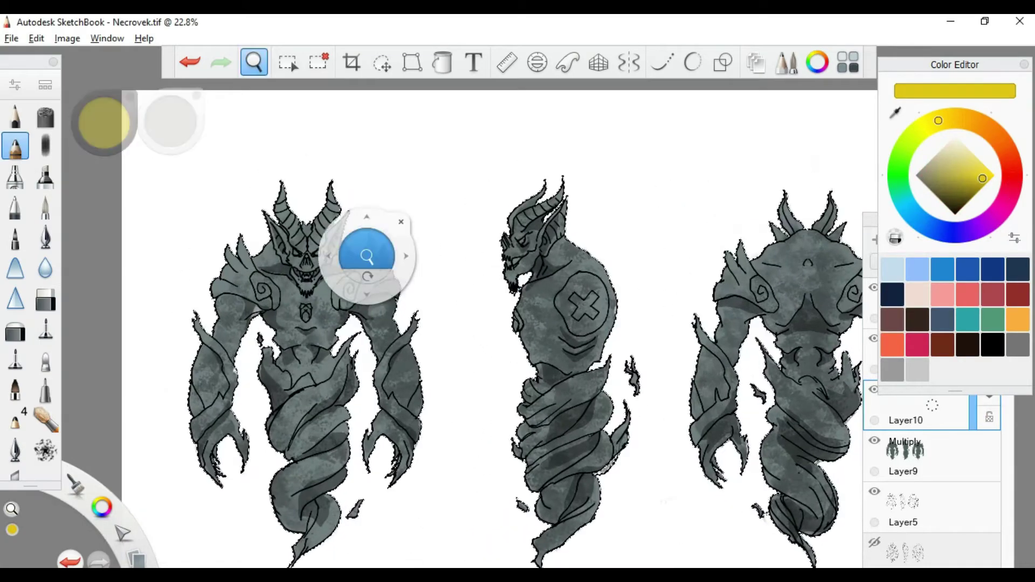
{"action": "scroll", "coordinate": [366, 256], "scroll_direction": "up", "scroll_amount": 3}
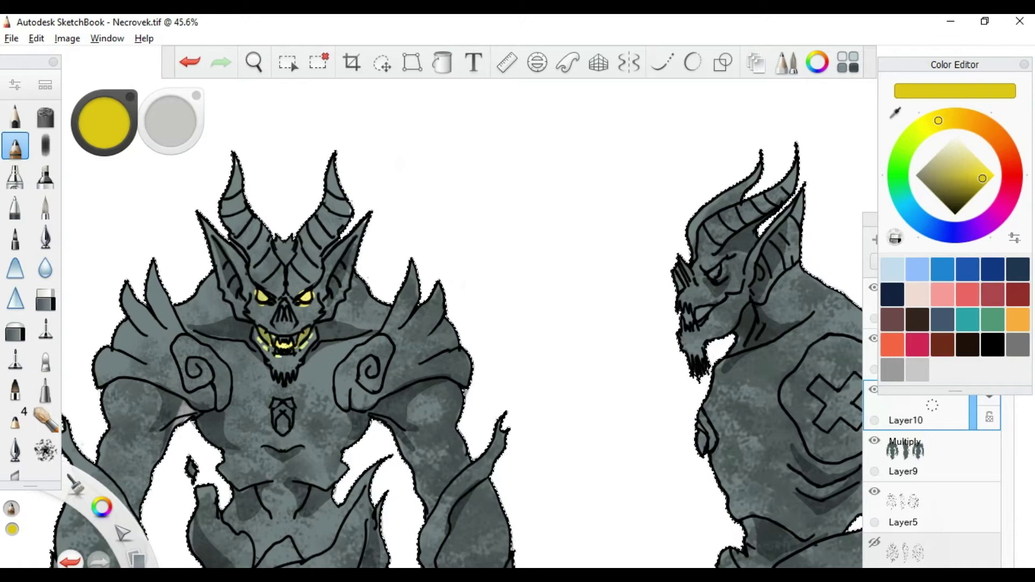
{"action": "key", "text": "e"}
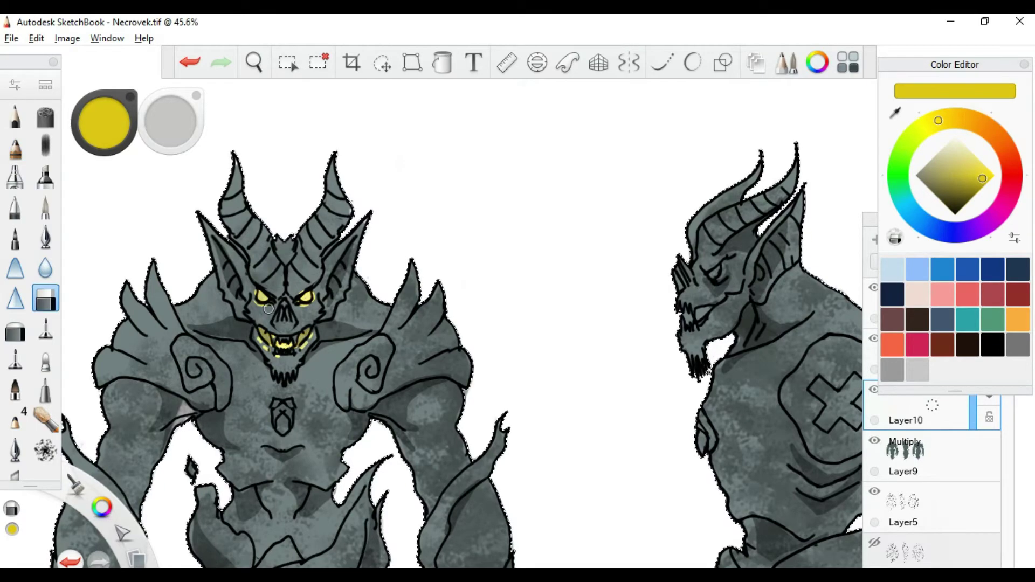
{"action": "key", "text": "e"}
{"action": "key", "text": "e"}
{"action": "key", "text": "e"}
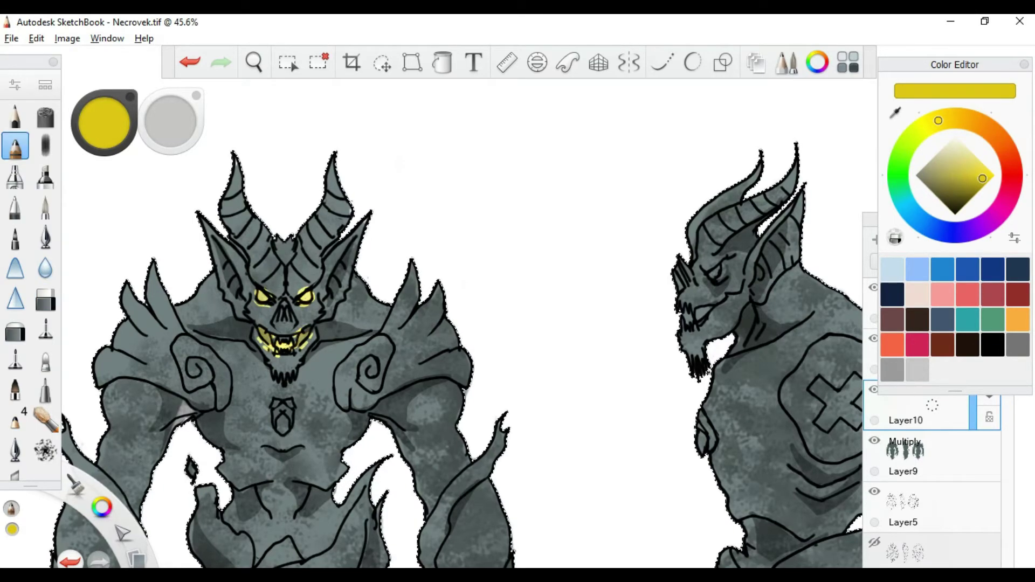
Step: Compare Soft Glow and Overlay blending on the yellow layer, clean up the eyes, and set the layer to Glow
{"action": "left_click", "coordinate": [932, 404]}
{"action": "key", "text": "e"}
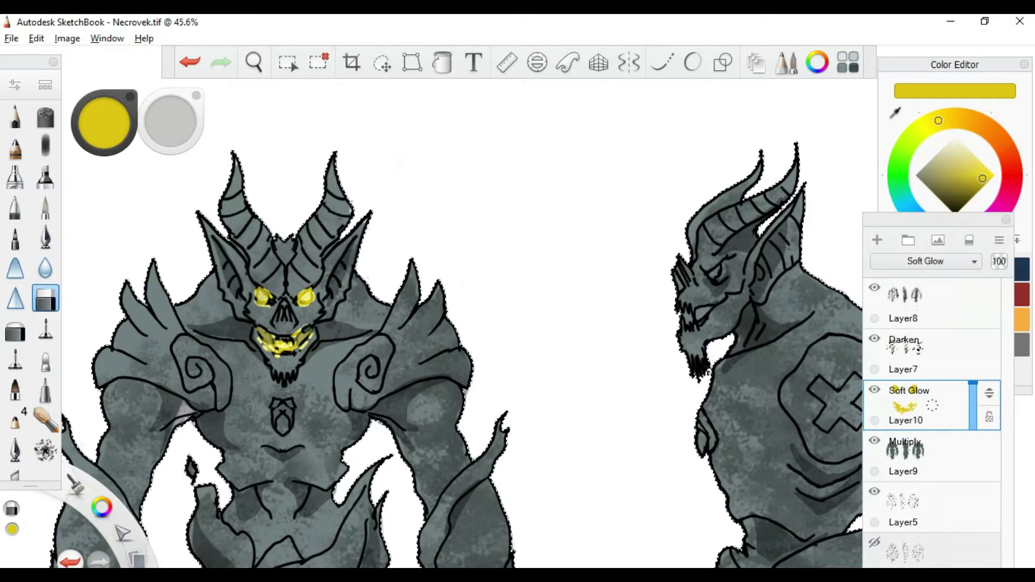
{"action": "key", "text": "e"}
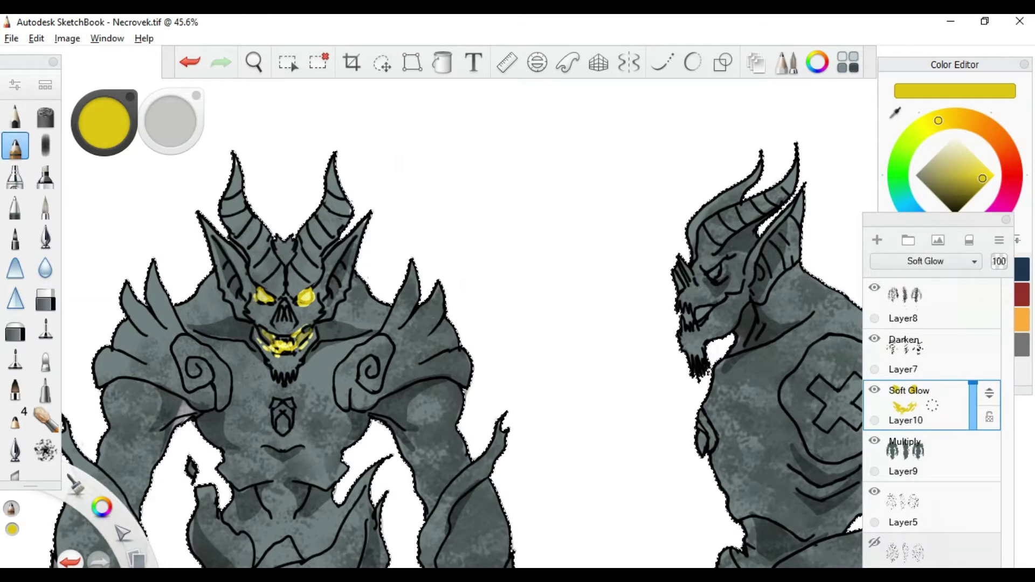
{"action": "left_click", "coordinate": [925, 261]}
{"action": "left_click", "coordinate": [902, 443]}
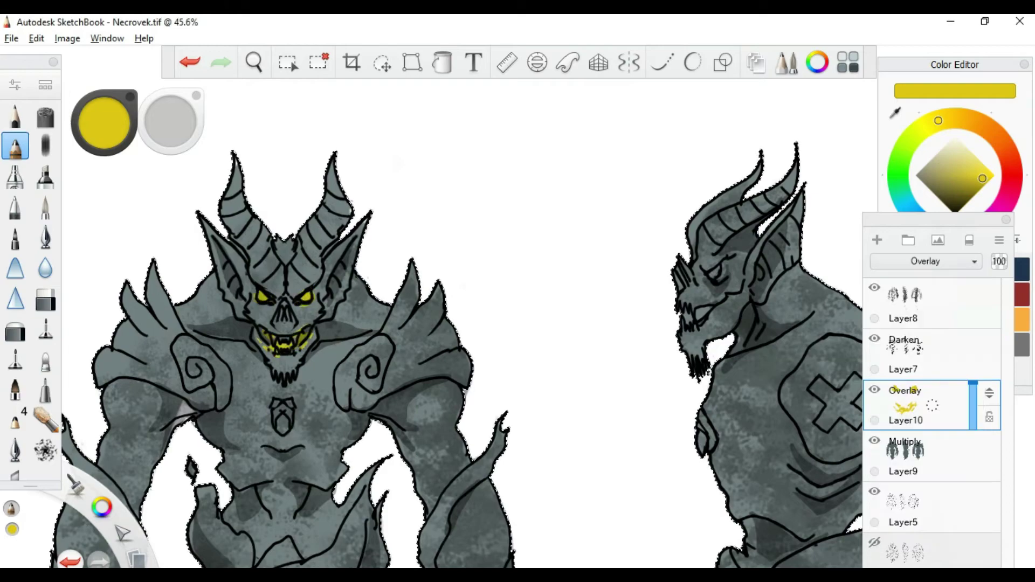
{"action": "left_click", "coordinate": [926, 261]}
{"action": "left_click", "coordinate": [897, 409]}
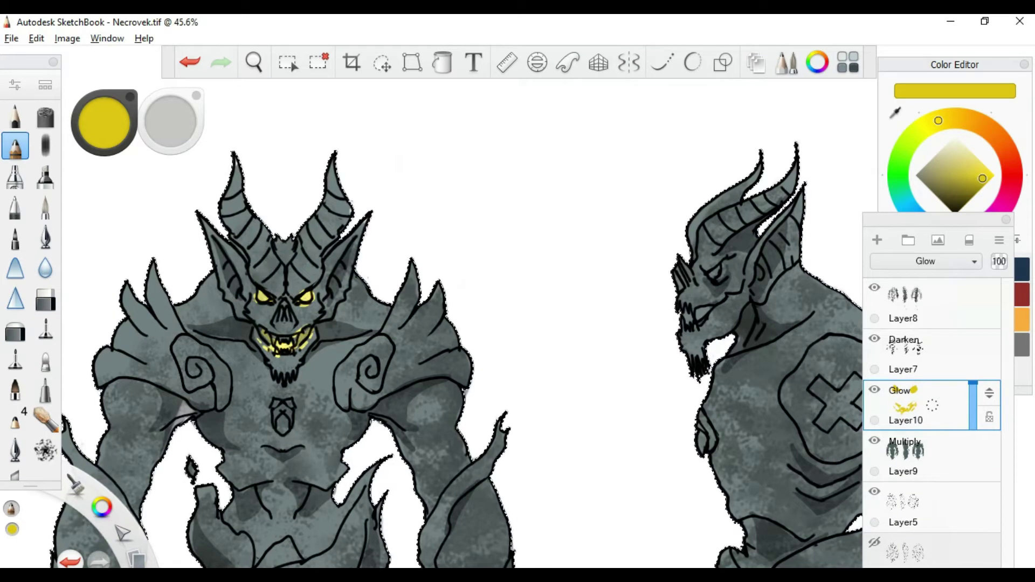
Step: Paint the front view's chest gem yellow and erase the excess color around its edges
{"action": "scroll", "coordinate": [372, 309], "scroll_direction": "down", "scroll_amount": 2}
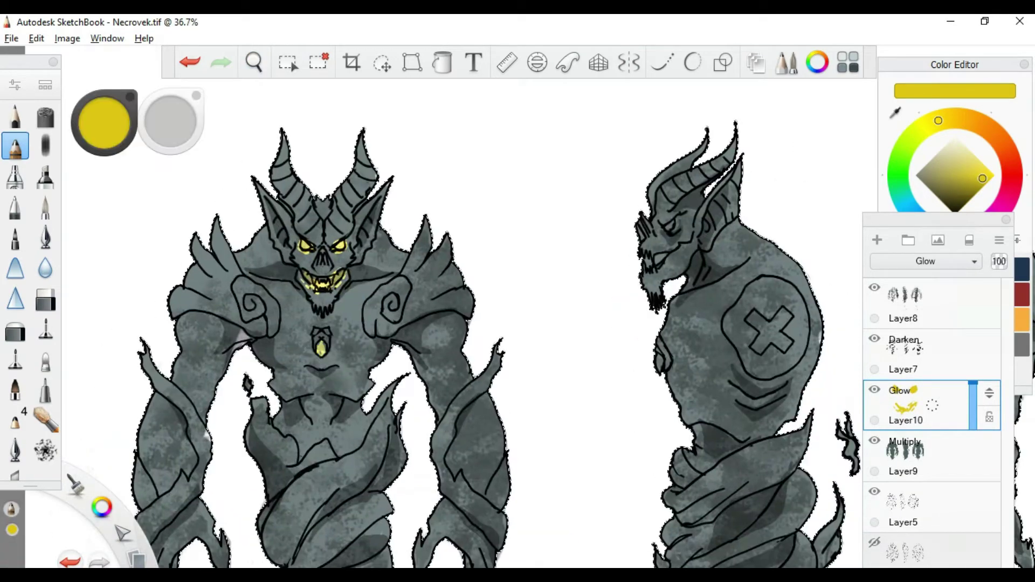
{"action": "scroll", "coordinate": [462, 299], "scroll_direction": "up", "scroll_amount": 3}
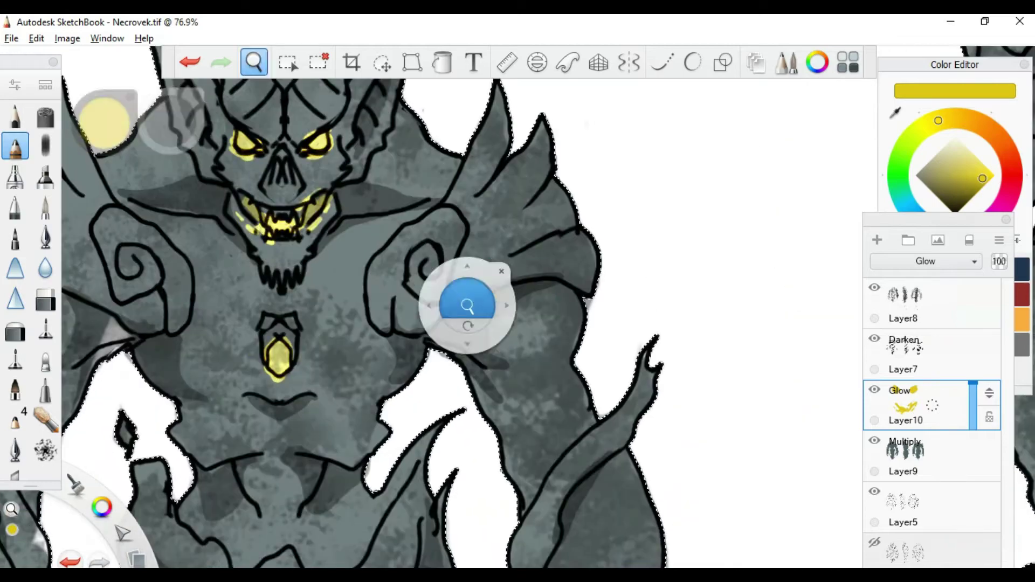
{"action": "key", "text": "e"}
{"action": "key", "text": "e"}
{"action": "key", "text": "e"}
{"action": "key", "text": "e"}
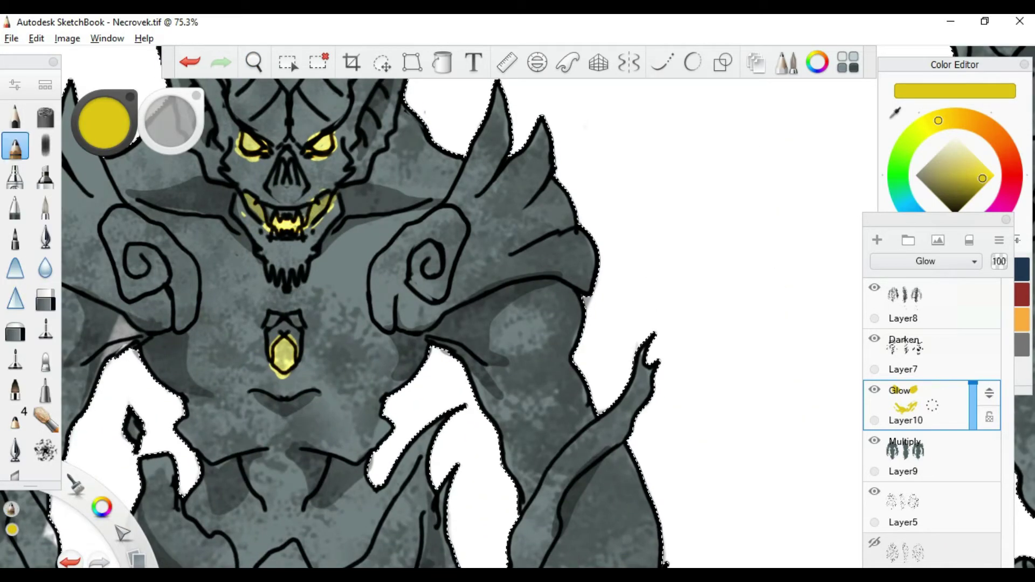
Step: Paint the side view's eye, mouth and chest gem in the same yellow
{"action": "scroll", "coordinate": [492, 393], "scroll_direction": "down", "scroll_amount": 4}
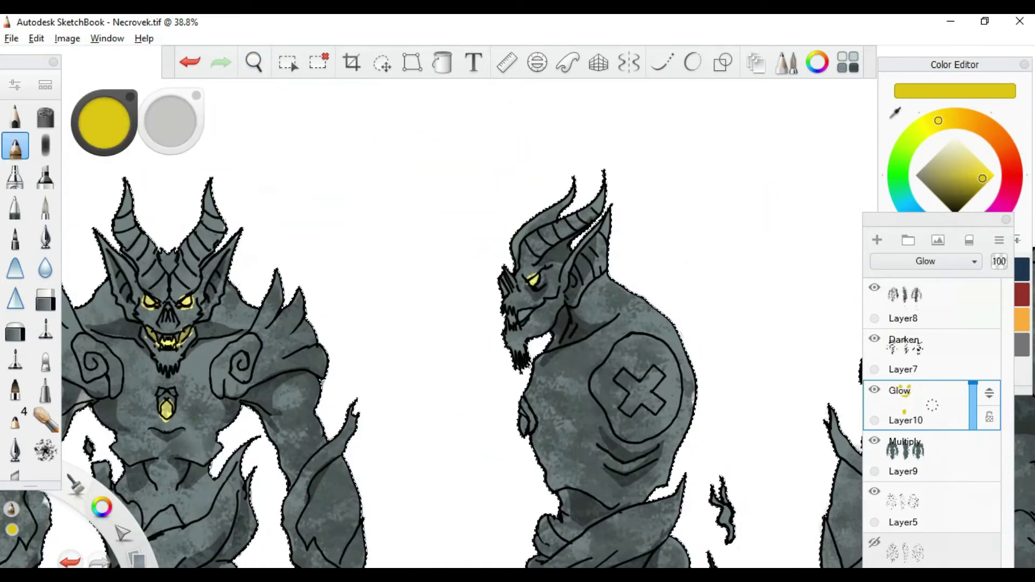
{"action": "left_click_drag", "start_coordinate": [524, 416], "coordinate": [523, 434]}
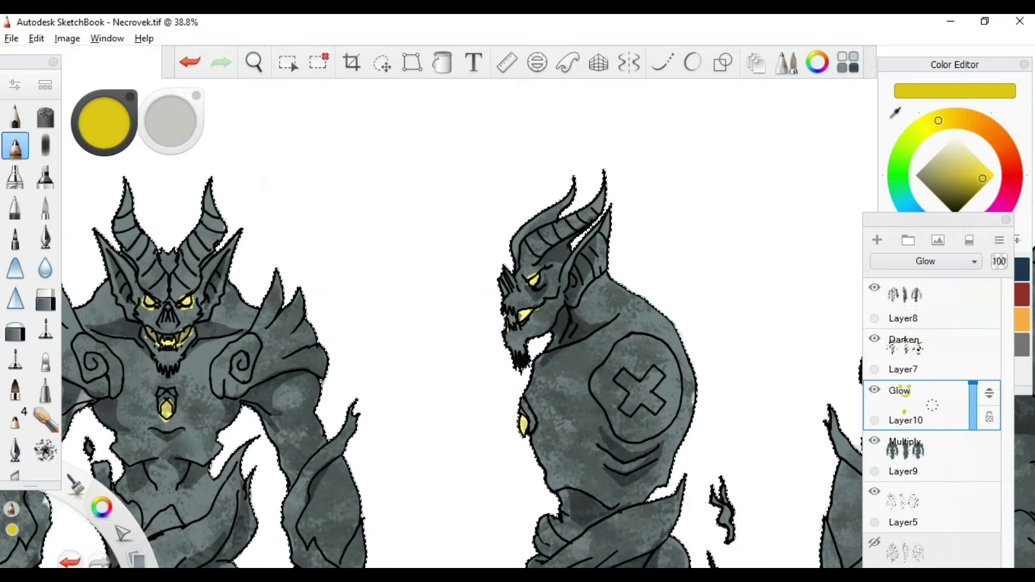
{"action": "scroll", "coordinate": [496, 335], "scroll_direction": "down", "scroll_amount": 3}
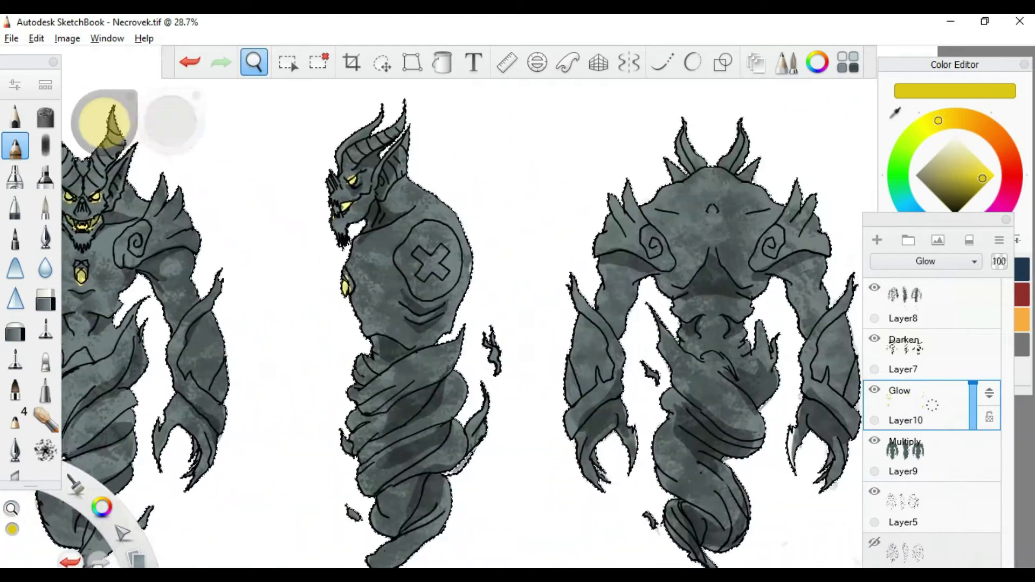
{"action": "scroll", "coordinate": [363, 389], "scroll_direction": "up", "scroll_amount": 2}
{"action": "scroll", "coordinate": [500, 350], "scroll_direction": "down", "scroll_amount": 2}
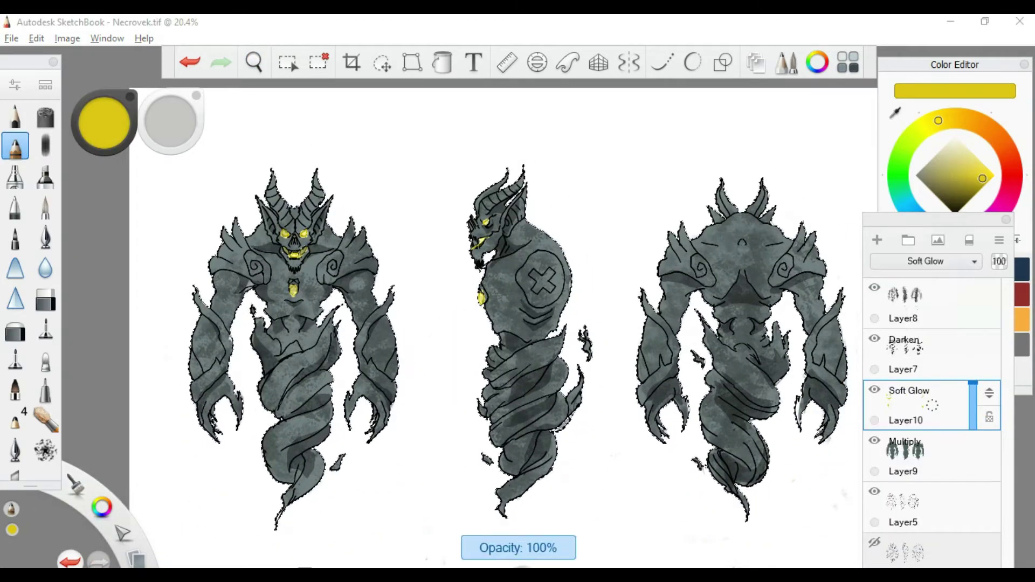
Step: Try Soft Glow, Linear Dodge (Add) and Color Dodge on the yellow layer and return it to Glow
{"action": "left_click", "coordinate": [926, 261]}
{"action": "left_click", "coordinate": [924, 392]}
{"action": "left_click", "coordinate": [925, 261]}
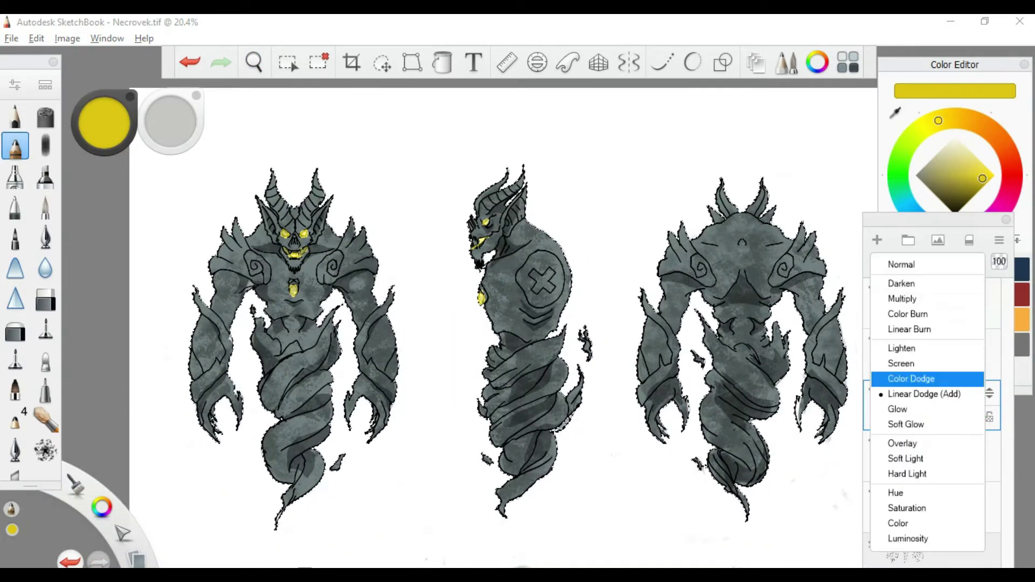
{"action": "left_click", "coordinate": [911, 378]}
{"action": "left_click", "coordinate": [925, 260]}
{"action": "left_click", "coordinate": [897, 410]}
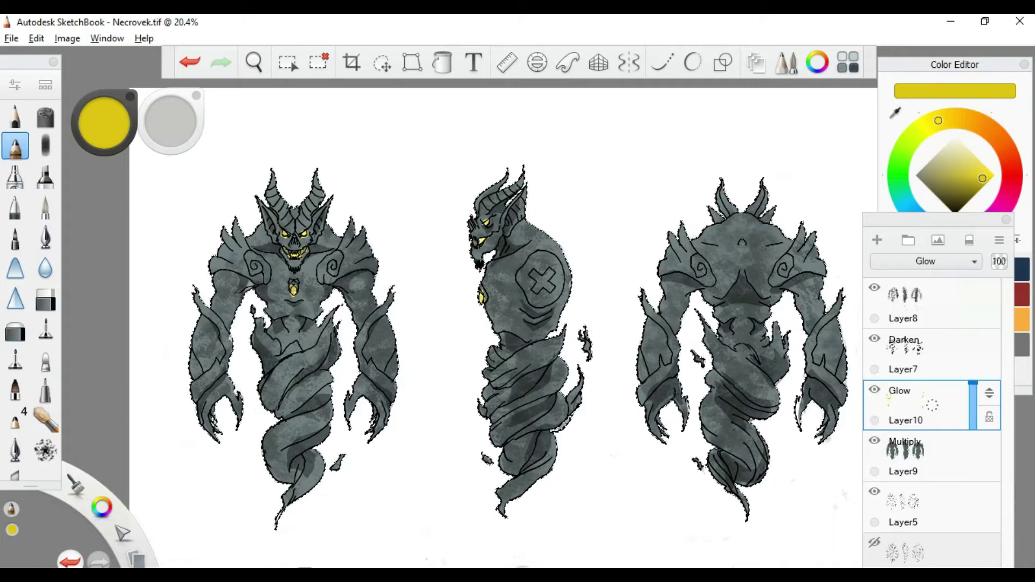
Step: Add a Multiply layer between the base color and the Glow layer and pick a muted olive color
{"action": "left_click", "coordinate": [877, 240]}
{"action": "left_click", "coordinate": [926, 261]}
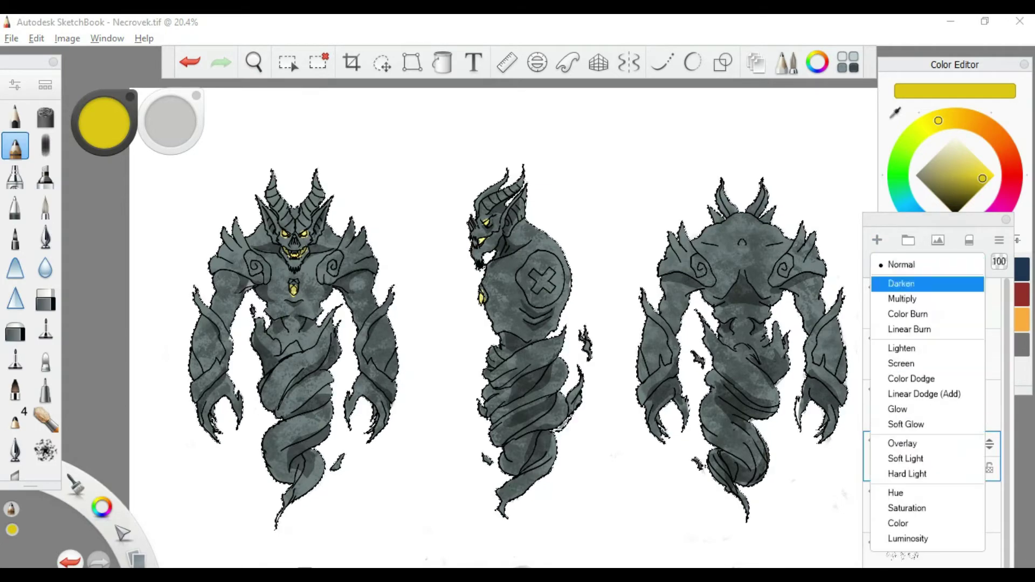
{"action": "left_click", "coordinate": [923, 298]}
{"action": "left_click", "coordinate": [929, 178]}
Step: Brush olive on the front view's horns and fill all three selected figures with the same color
{"action": "left_click", "coordinate": [254, 62]}
{"action": "left_click_drag", "start_coordinate": [335, 212], "coordinate": [377, 178]}
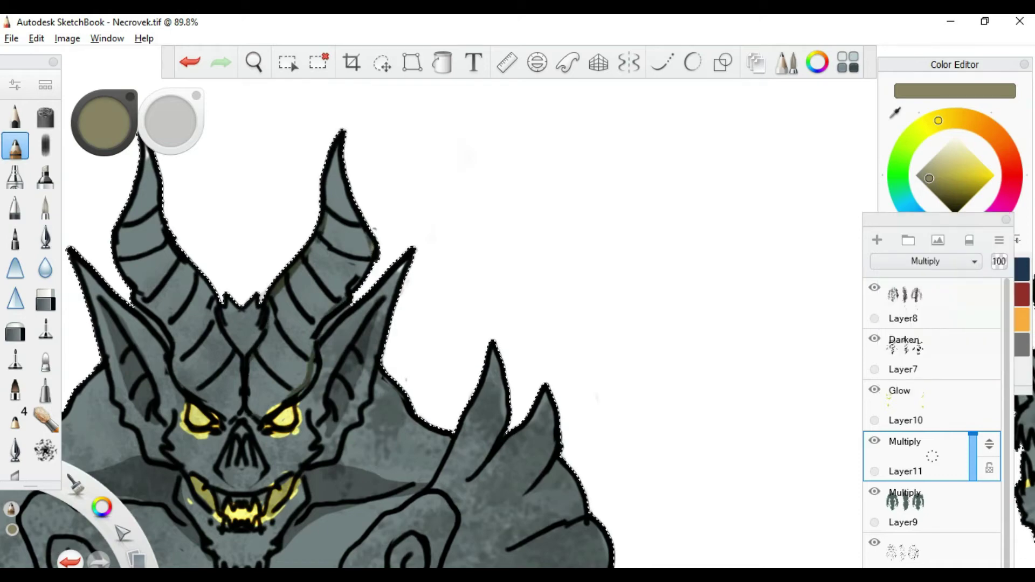
{"action": "key", "text": "space"}
{"action": "left_click_drag", "start_coordinate": [291, 183], "coordinate": [363, 240]}
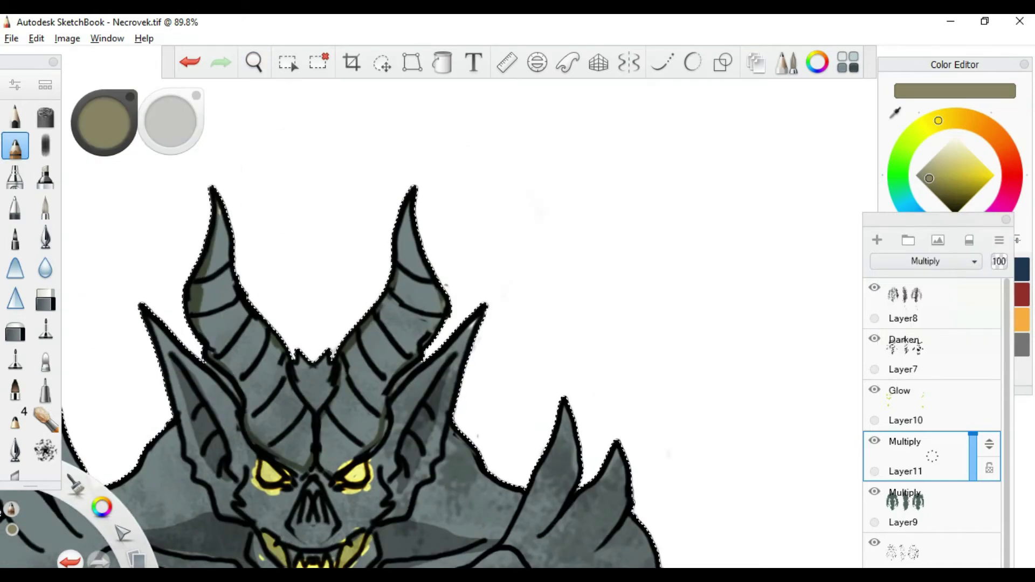
{"action": "key", "text": "space"}
{"action": "left_click_drag", "start_coordinate": [462, 307], "coordinate": [411, 401]}
{"action": "key", "text": "space"}
Step: Add another Multiply layer above the olive fill and clear the selection around the figures
{"action": "left_click", "coordinate": [877, 240]}
{"action": "left_click", "coordinate": [925, 261]}
{"action": "left_click", "coordinate": [905, 297]}
{"action": "key", "text": "space"}
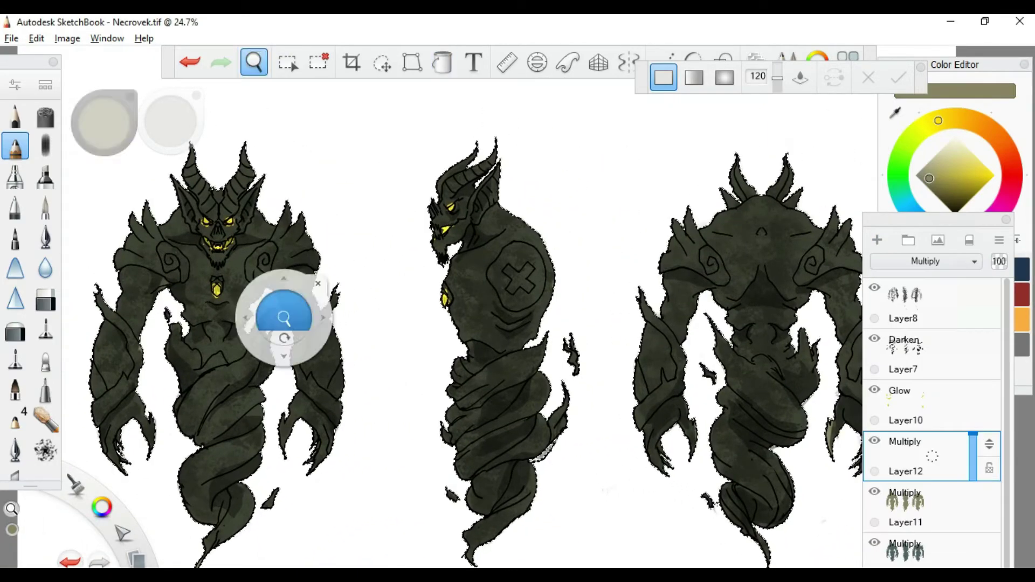
{"action": "left_click_drag", "start_coordinate": [284, 318], "coordinate": [283, 281]}
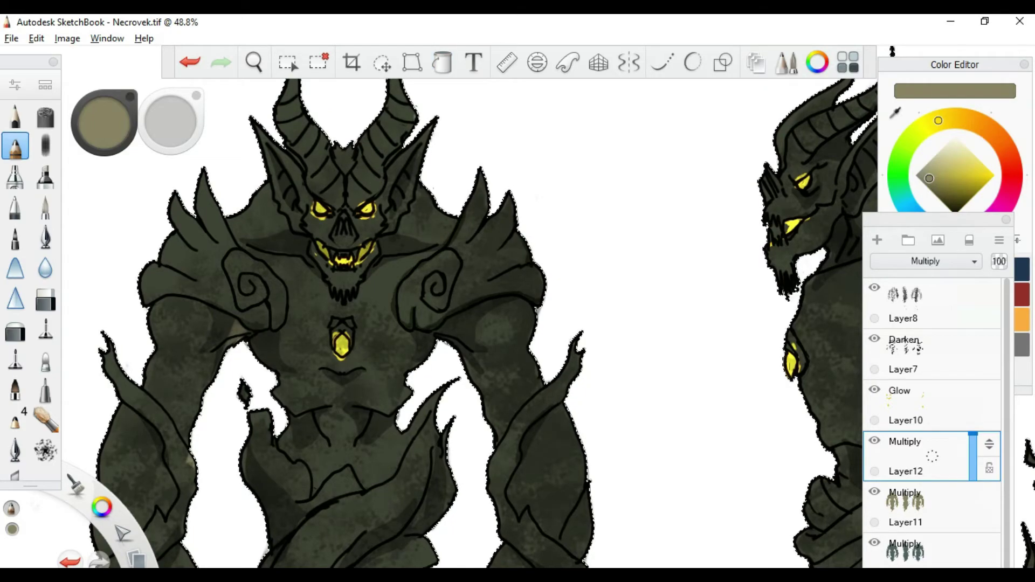
{"action": "left_click", "coordinate": [287, 62]}
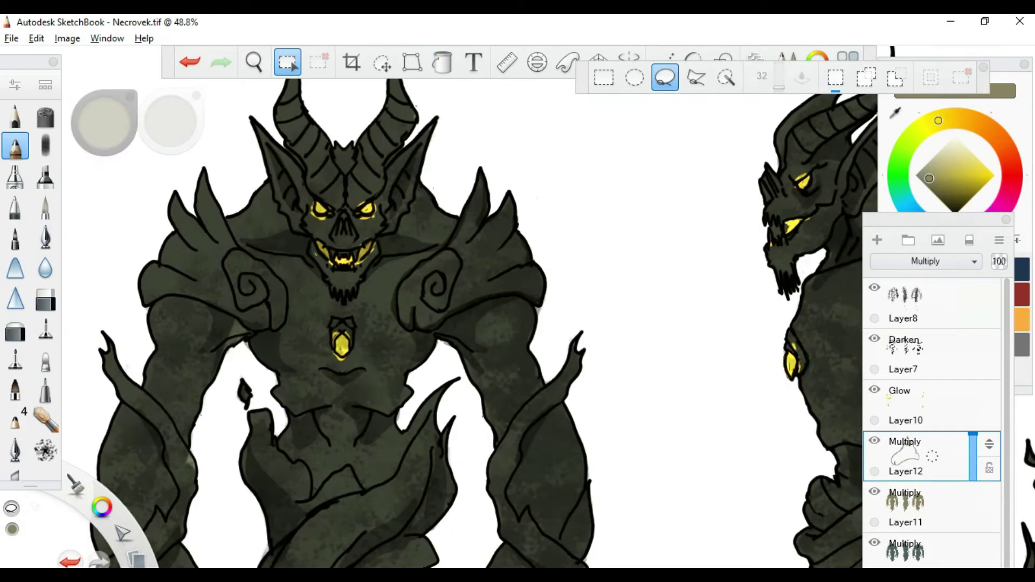
{"action": "left_click", "coordinate": [292, 65]}
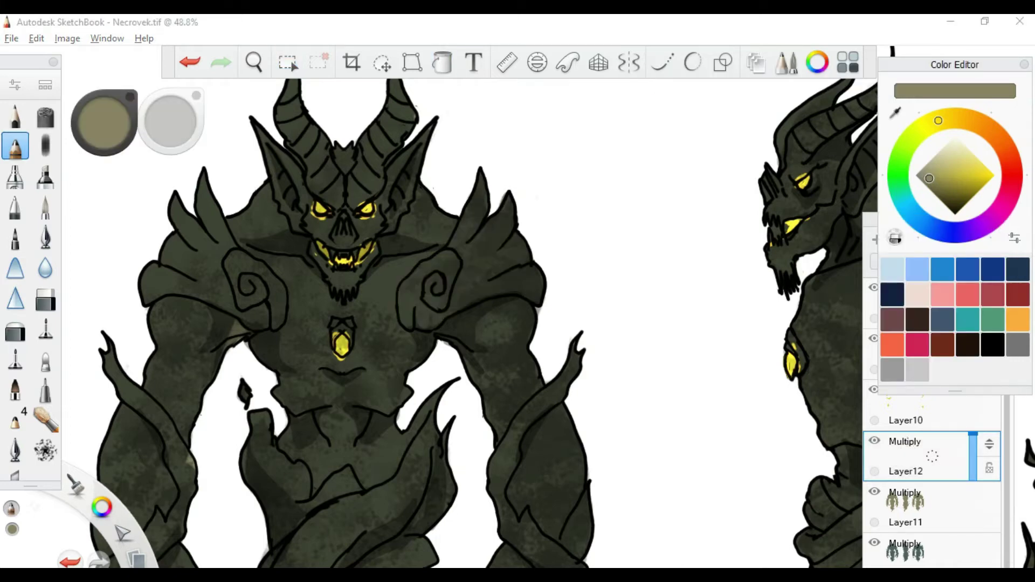
Step: Set up a Multiply layer above the Glow layer and fill the front view's spiked shoulder armor with medium gray
{"action": "left_click", "coordinate": [916, 369]}
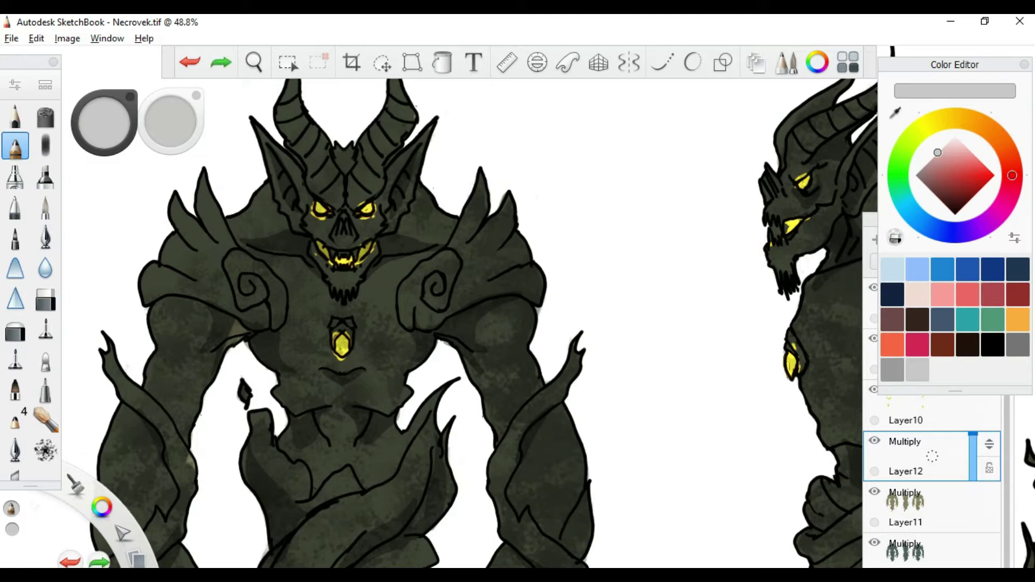
{"action": "scroll", "coordinate": [543, 311], "scroll_direction": "down", "scroll_amount": 5}
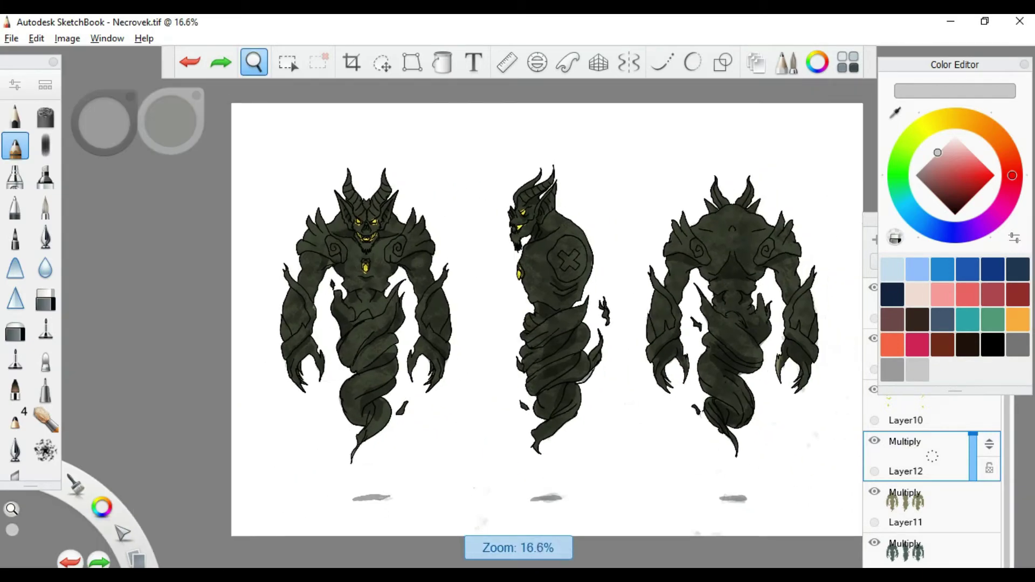
{"action": "scroll", "coordinate": [408, 235], "scroll_direction": "up", "scroll_amount": 7}
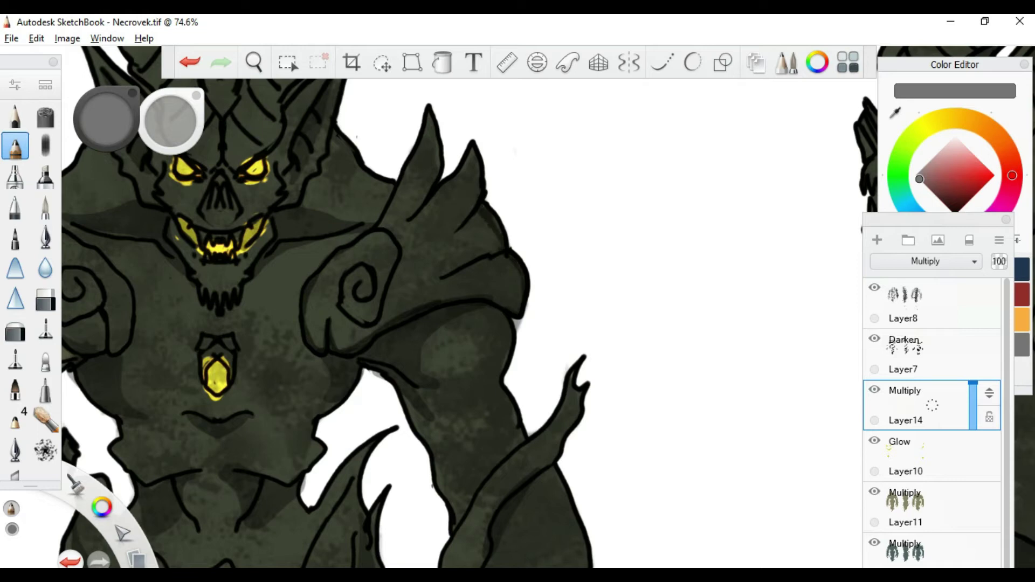
{"action": "scroll", "coordinate": [464, 307], "scroll_direction": "down", "scroll_amount": 2}
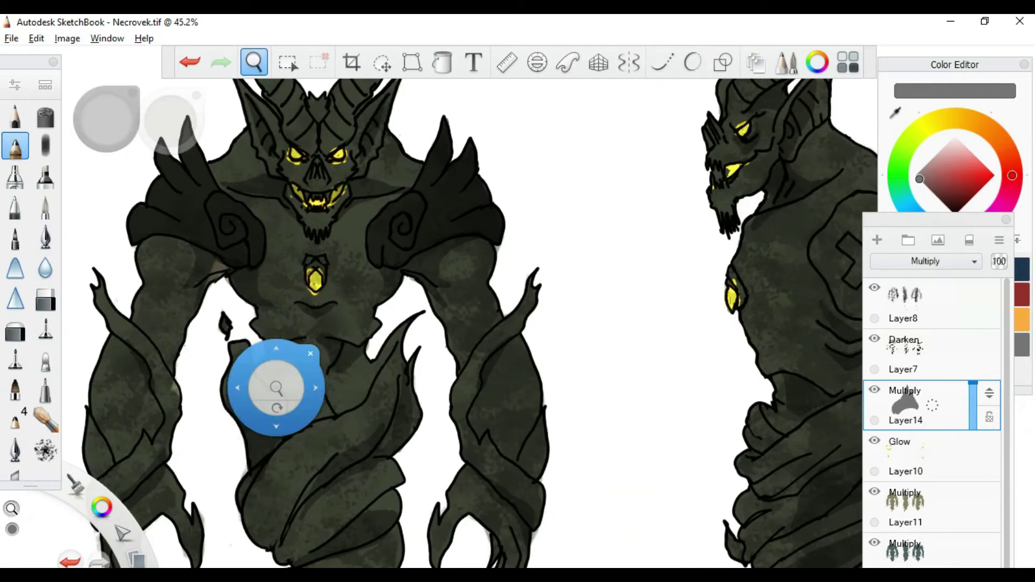
Step: Darken the spiked bands wrapping both of the front view's forearms with the same medium gray
{"action": "left_click_drag", "start_coordinate": [270, 381], "coordinate": [464, 189]}
{"action": "left_click", "coordinate": [45, 298]}
{"action": "left_click", "coordinate": [15, 146]}
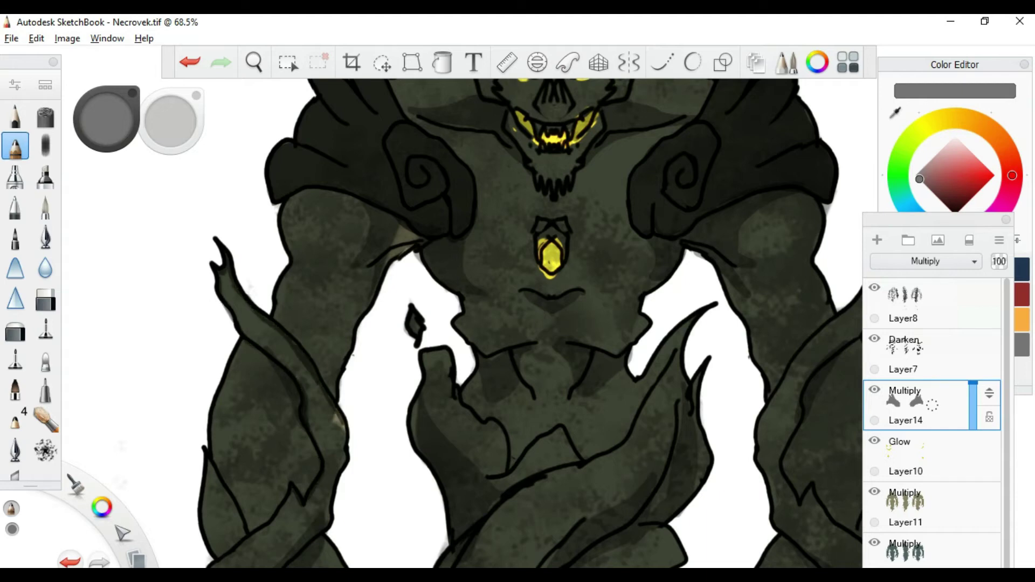
{"action": "scroll", "coordinate": [537, 324], "scroll_direction": "down", "scroll_amount": 5}
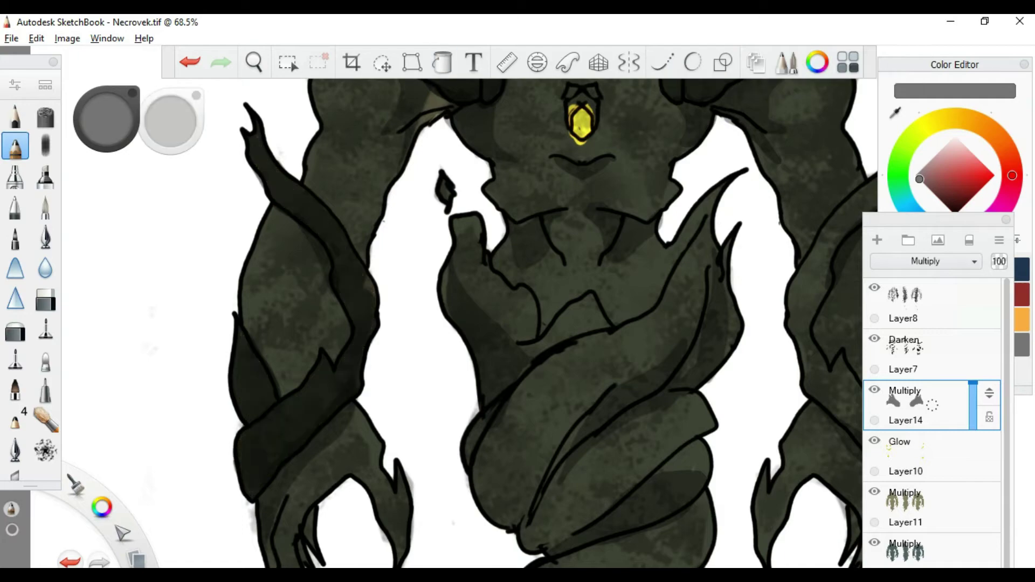
{"action": "scroll", "coordinate": [463, 324], "scroll_direction": "down", "scroll_amount": 3}
{"action": "scroll", "coordinate": [326, 307], "scroll_direction": "up", "scroll_amount": 1}
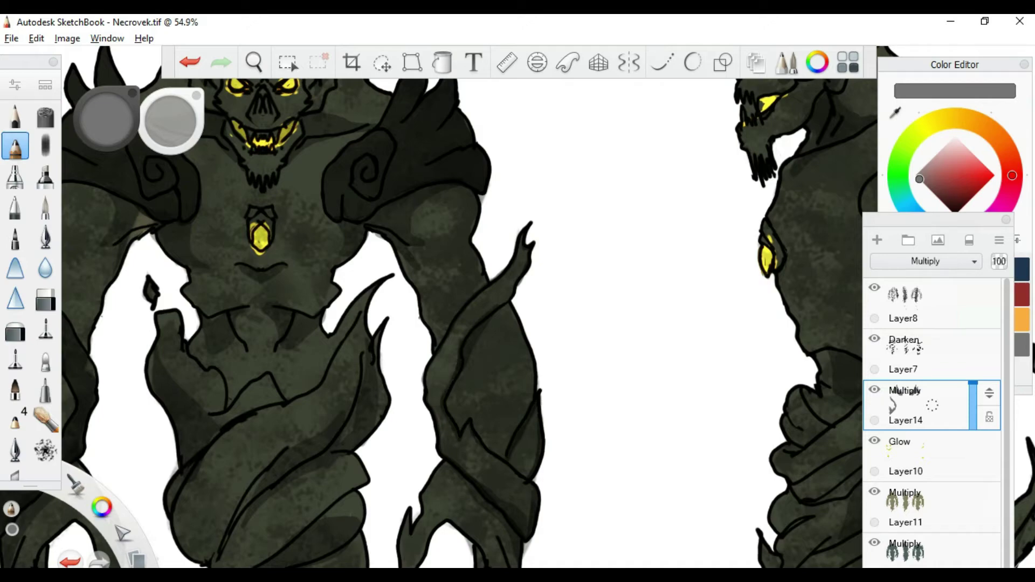
{"action": "key", "text": "e"}
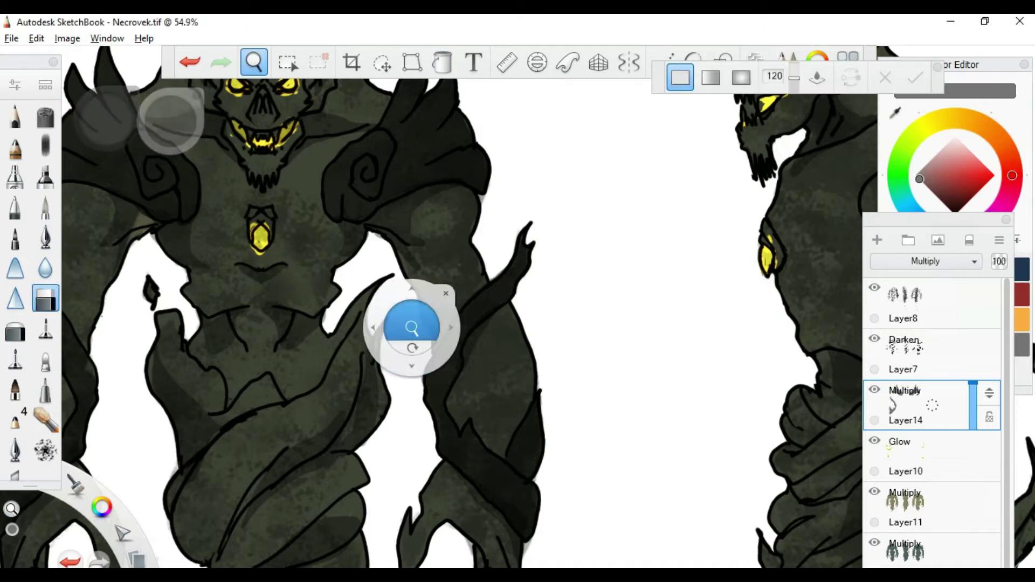
Step: Outline the spiked band on the back view's left forearm in medium gray and erase the overspill
{"action": "scroll", "coordinate": [411, 330], "scroll_direction": "down", "scroll_amount": 3}
{"action": "scroll", "coordinate": [416, 259], "scroll_direction": "up", "scroll_amount": 4}
{"action": "key", "text": "e"}
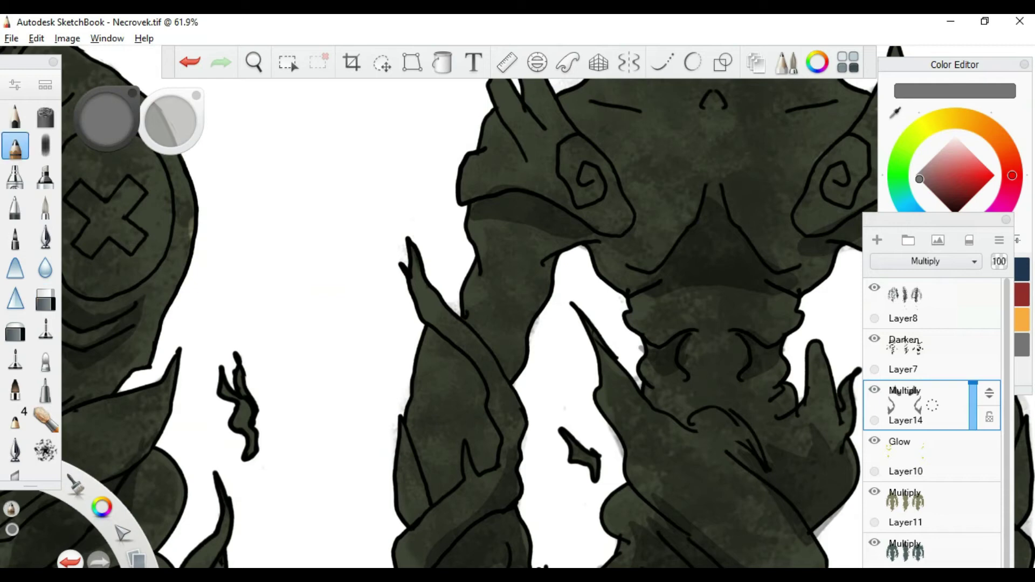
{"action": "key", "text": "e"}
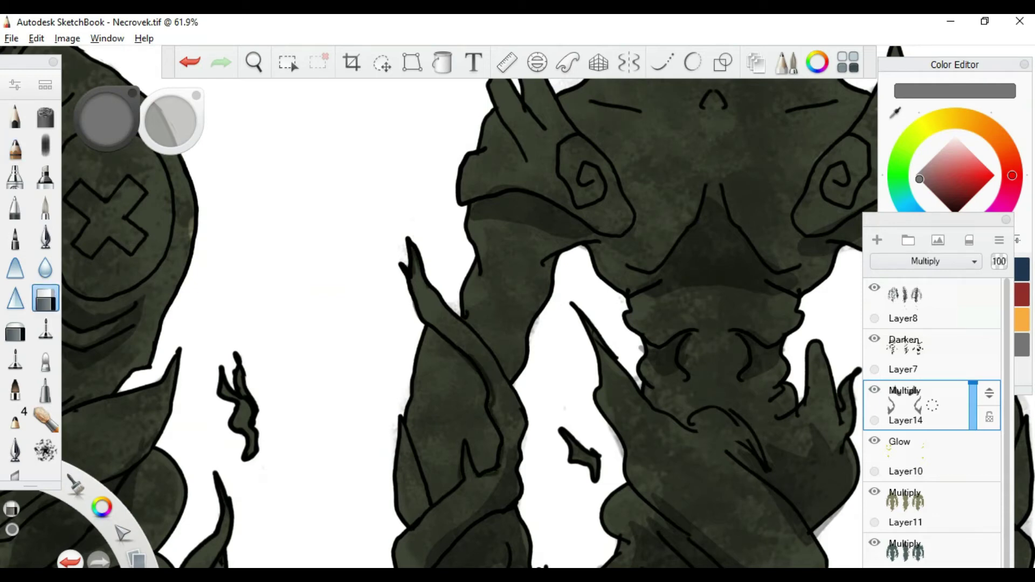
{"action": "key", "text": "e"}
{"action": "key", "text": "e"}
{"action": "left_click_drag", "start_coordinate": [485, 377], "coordinate": [469, 194]}
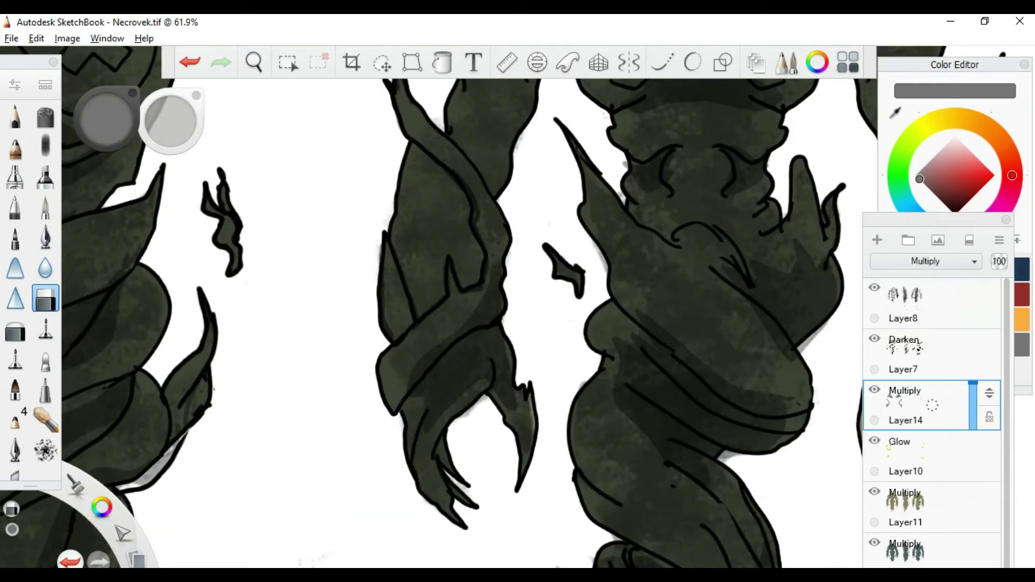
Step: Fill the outlined spiked band on the back view's left forearm with medium gray
{"action": "key", "text": "e"}
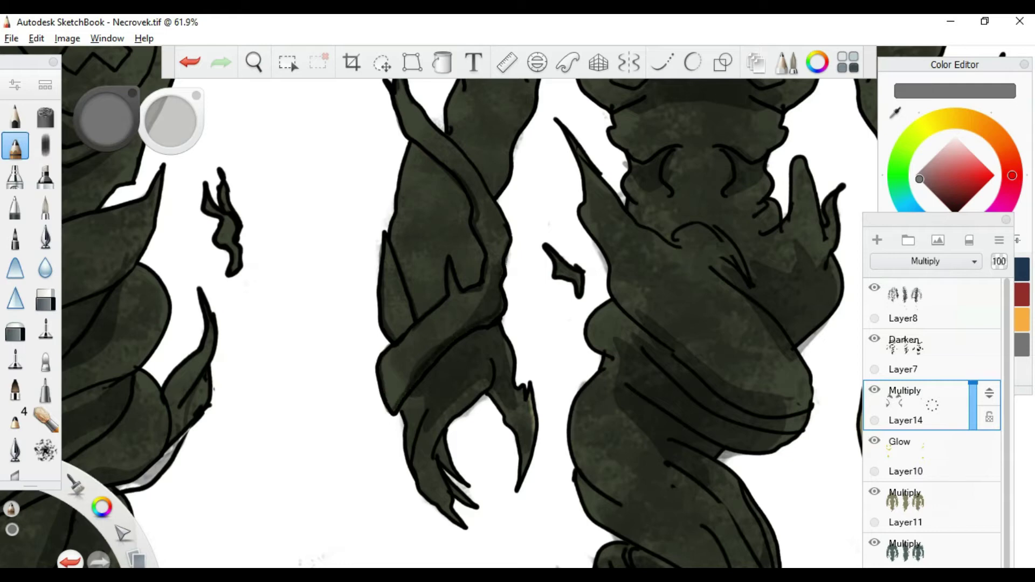
{"action": "key", "text": "f"}
{"action": "key", "text": "f"}
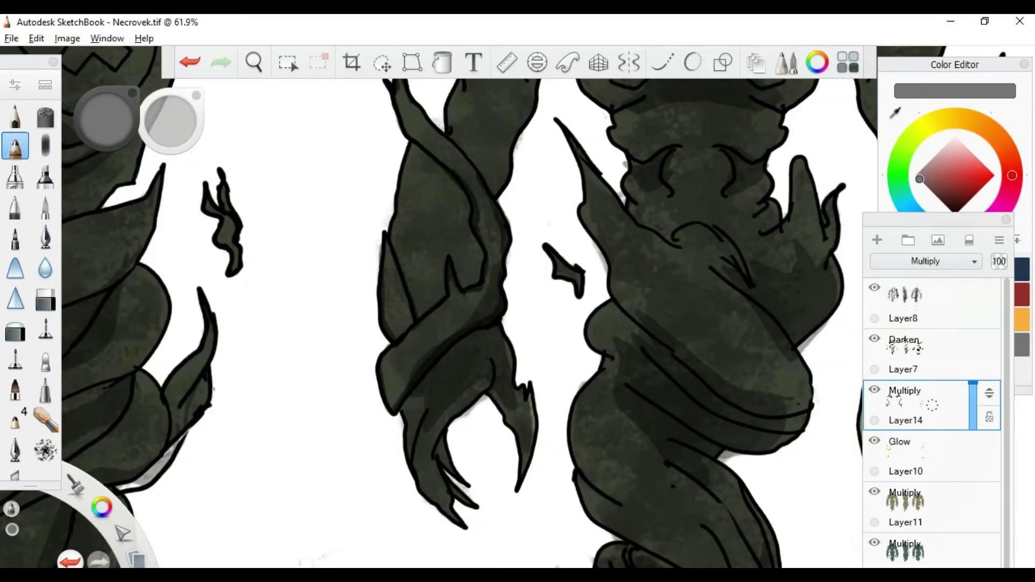
{"action": "key", "text": "f"}
{"action": "scroll", "coordinate": [464, 323], "scroll_direction": "up", "scroll_amount": 2}
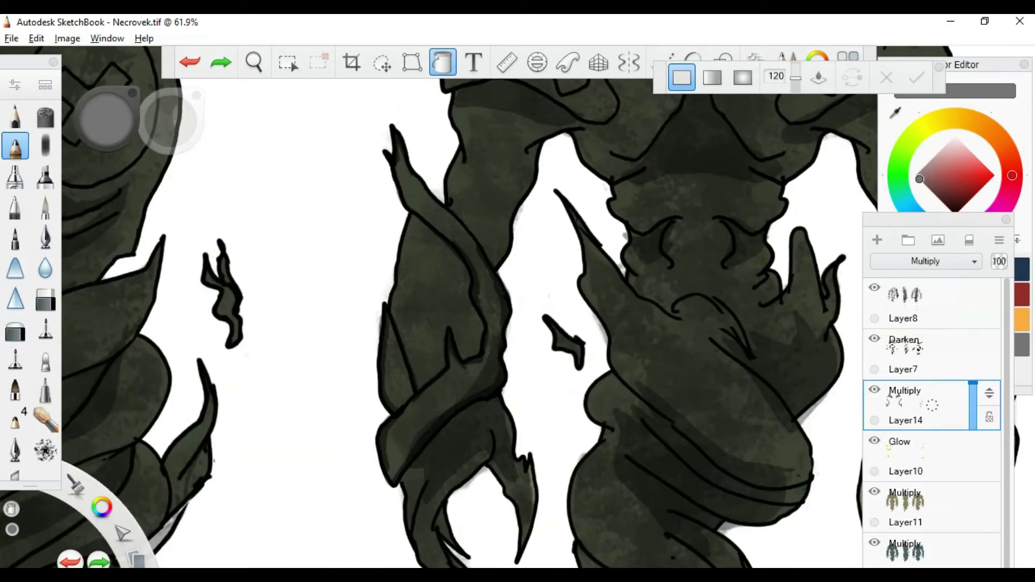
{"action": "key", "text": "f"}
{"action": "key", "text": "f"}
{"action": "scroll", "coordinate": [463, 324], "scroll_direction": "up", "scroll_amount": 5}
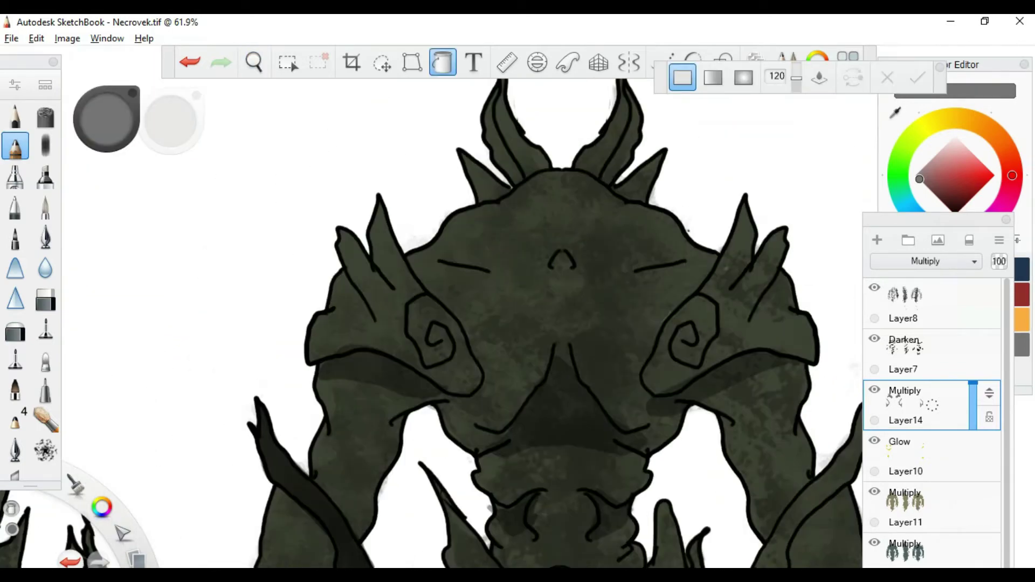
Step: Outline and fill both of the back view's spiked shoulder armor pieces with medium gray
{"action": "key", "text": "f"}
{"action": "key", "text": "e"}
{"action": "key", "text": "e"}
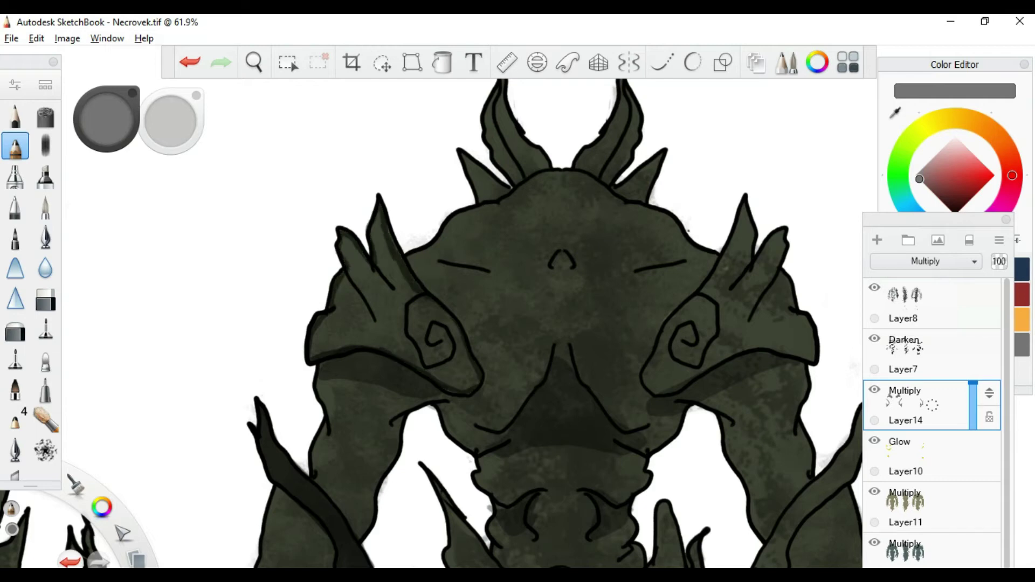
{"action": "key", "text": "f"}
{"action": "key", "text": "f"}
{"action": "key", "text": "f"}
{"action": "scroll", "coordinate": [464, 323], "scroll_direction": "down", "scroll_amount": 3}
{"action": "key", "text": "f"}
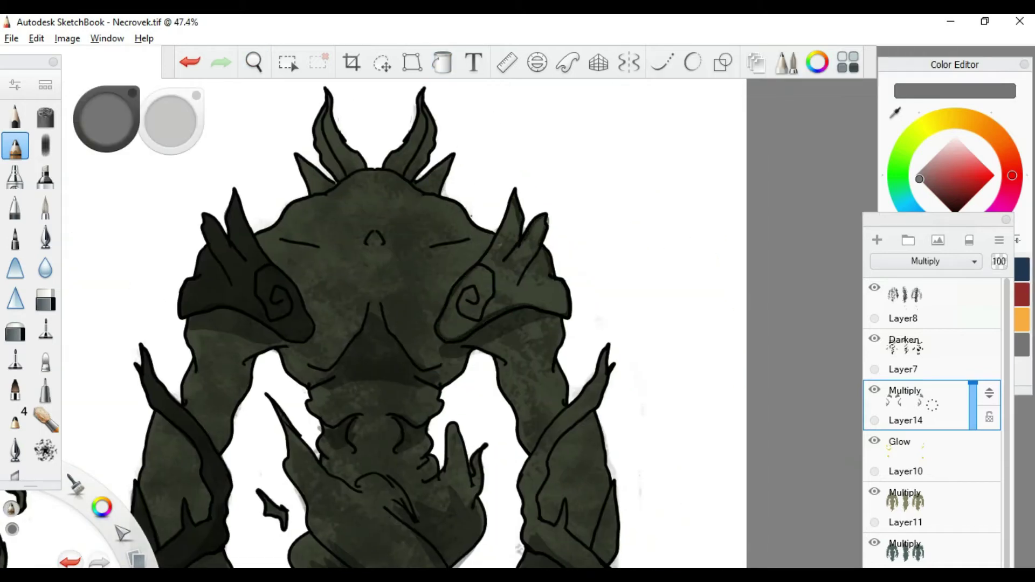
{"action": "key", "text": "space"}
{"action": "key", "text": "e"}
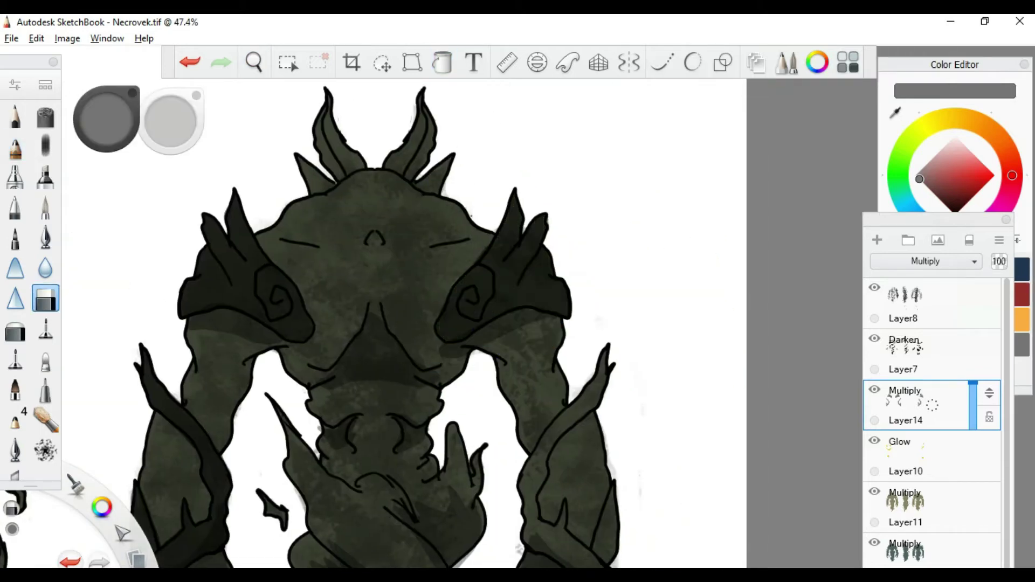
Step: Darken the spiked band around the back view's right forearm with the same medium gray
{"action": "key", "text": "space"}
{"action": "left_click_drag", "start_coordinate": [429, 355], "coordinate": [277, 218]}
{"action": "key", "text": "e"}
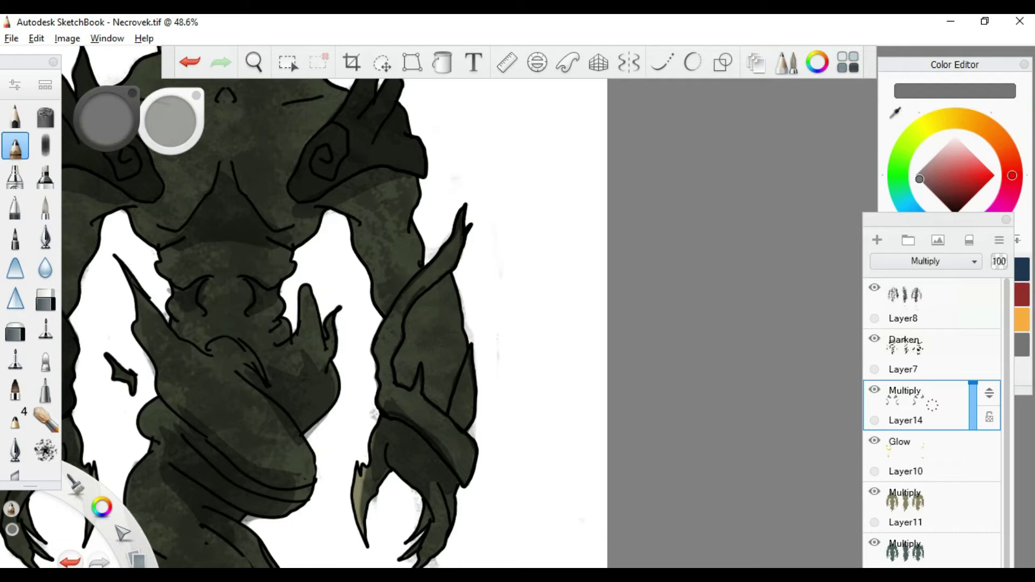
{"action": "key", "text": "f"}
{"action": "scroll", "coordinate": [431, 283], "scroll_direction": "down", "scroll_amount": 4}
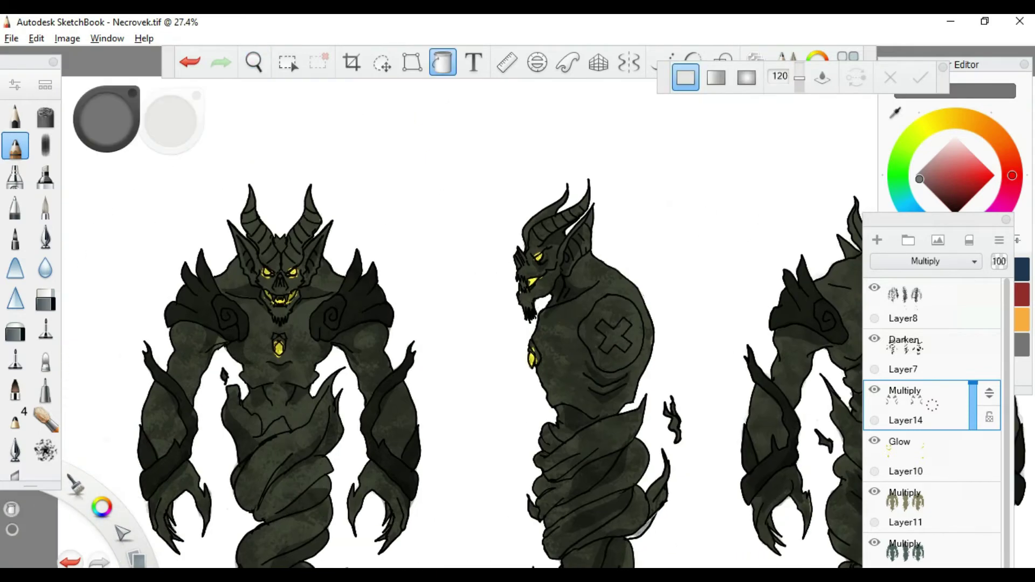
Step: Pick a light salmon red and brush it over the insides of both of the front view's ears
{"action": "left_click", "coordinate": [817, 60]}
{"action": "left_click", "coordinate": [942, 295]}
{"action": "left_click_drag", "start_coordinate": [301, 398], "coordinate": [334, 378]}
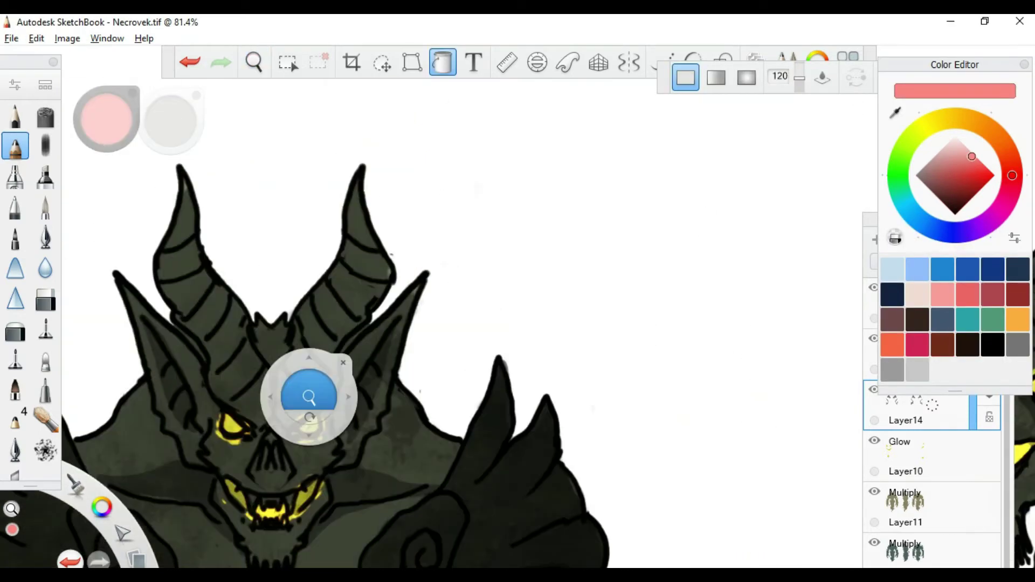
{"action": "key", "text": "b"}
{"action": "left_click_drag", "start_coordinate": [396, 348], "coordinate": [345, 446]}
{"action": "left_click_drag", "start_coordinate": [405, 312], "coordinate": [355, 420]}
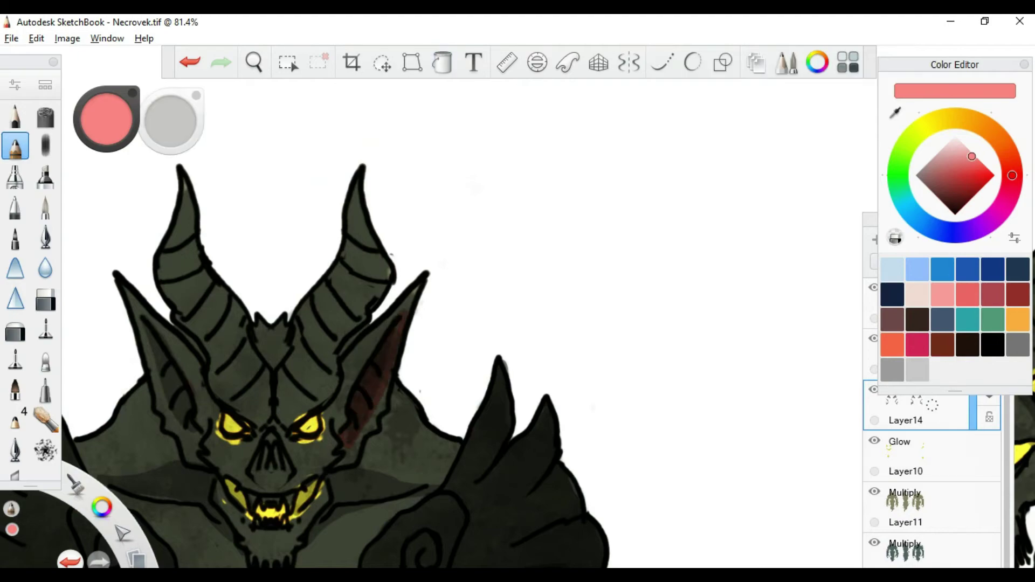
{"action": "left_click_drag", "start_coordinate": [194, 445], "coordinate": [142, 322]}
{"action": "left_click_drag", "start_coordinate": [191, 420], "coordinate": [162, 367]}
Step: Brush the same salmon red inside the side view's ear
{"action": "scroll", "coordinate": [432, 323], "scroll_direction": "down", "scroll_amount": 2}
{"action": "scroll", "coordinate": [539, 350], "scroll_direction": "up", "scroll_amount": 1}
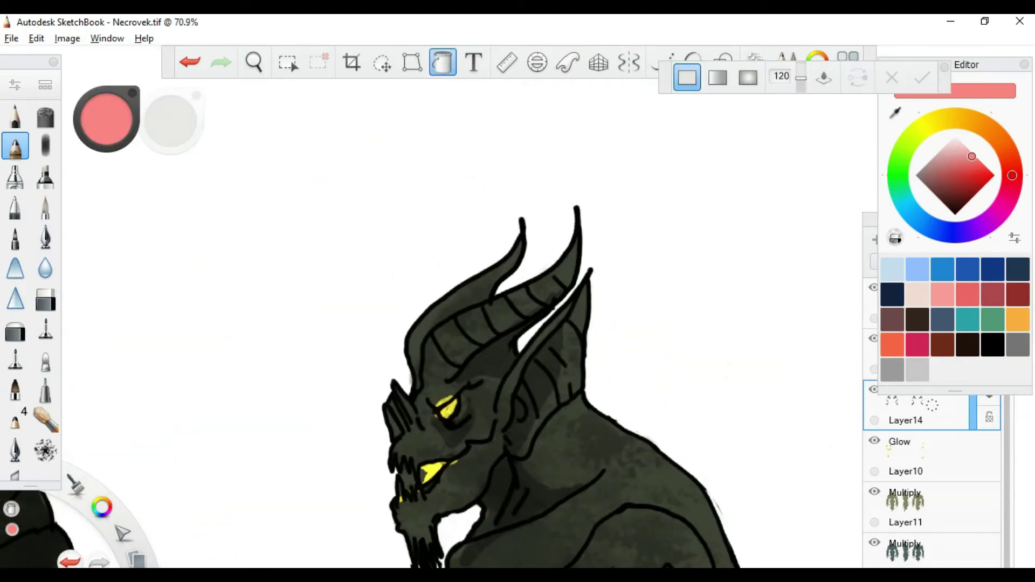
{"action": "left_click_drag", "start_coordinate": [541, 415], "coordinate": [582, 289]}
{"action": "key", "text": "space"}
{"action": "mouse_move", "coordinate": [520, 307]}
{"action": "left_mouse_down"}
{"action": "mouse_move", "coordinate": [411, 370]}
{"action": "mouse_move", "coordinate": [512, 316]}
{"action": "left_mouse_up"}
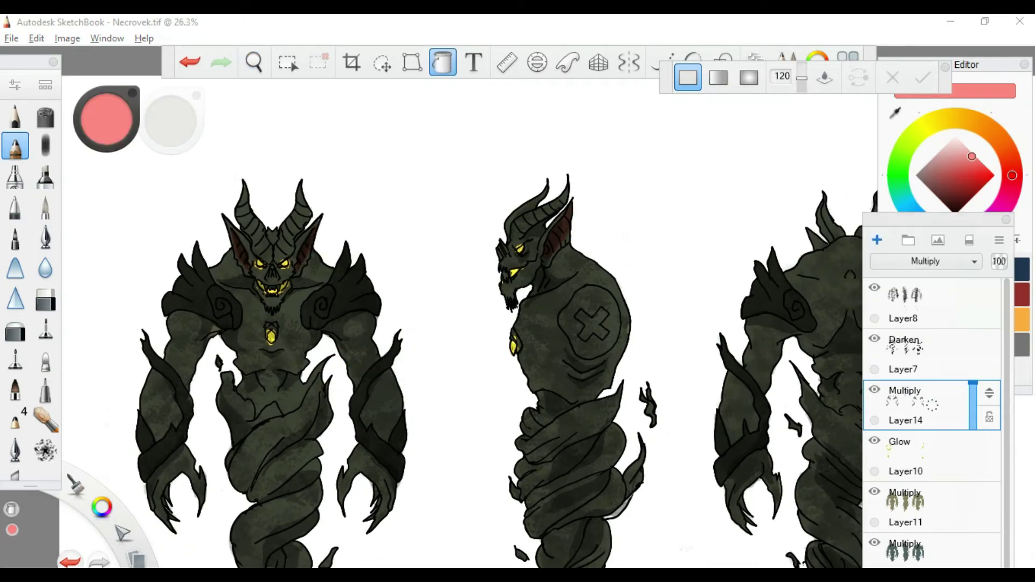
Step: Add a Multiply layer above the armor shading layer and choose a dark olive brush color
{"action": "left_click", "coordinate": [875, 239]}
{"action": "left_click", "coordinate": [913, 137]}
{"action": "left_click", "coordinate": [935, 189]}
{"action": "key", "text": "space"}
{"action": "left_click_drag", "start_coordinate": [307, 438], "coordinate": [345, 399]}
{"action": "left_click", "coordinate": [905, 401]}
{"action": "left_click", "coordinate": [841, 276]}
Step: Lighten the olive color, brush it over the front view's right horn and erase the overspill
{"action": "left_click_drag", "start_coordinate": [291, 351], "coordinate": [250, 383]}
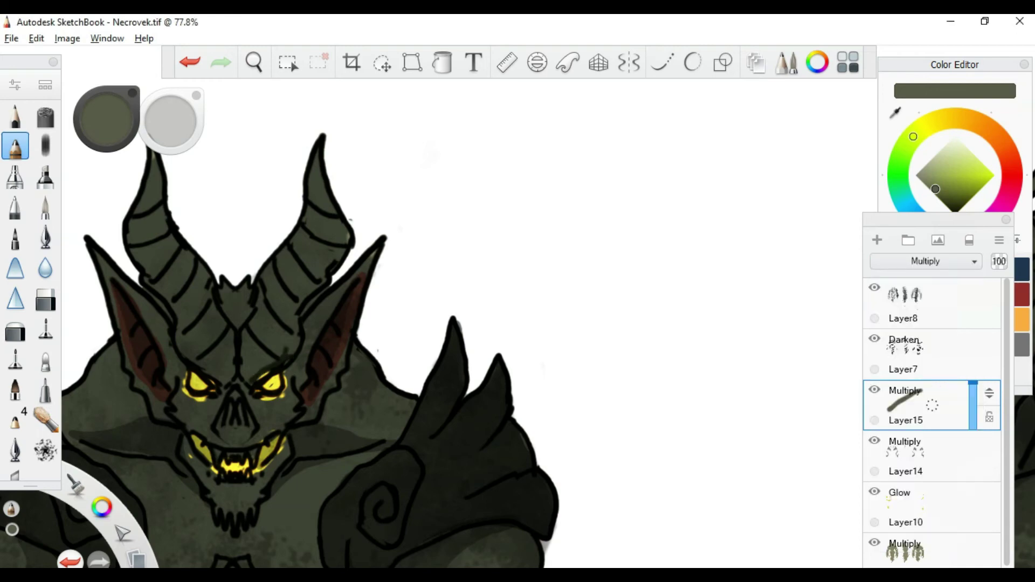
{"action": "left_click_drag", "start_coordinate": [263, 293], "coordinate": [243, 380]}
{"action": "left_click", "coordinate": [934, 170]}
{"action": "left_click_drag", "start_coordinate": [253, 318], "coordinate": [245, 385]}
{"action": "left_click_drag", "start_coordinate": [345, 197], "coordinate": [307, 301]}
{"action": "left_click_drag", "start_coordinate": [331, 143], "coordinate": [313, 202]}
{"action": "left_click_drag", "start_coordinate": [286, 237], "coordinate": [256, 277]}
{"action": "key", "text": "e"}
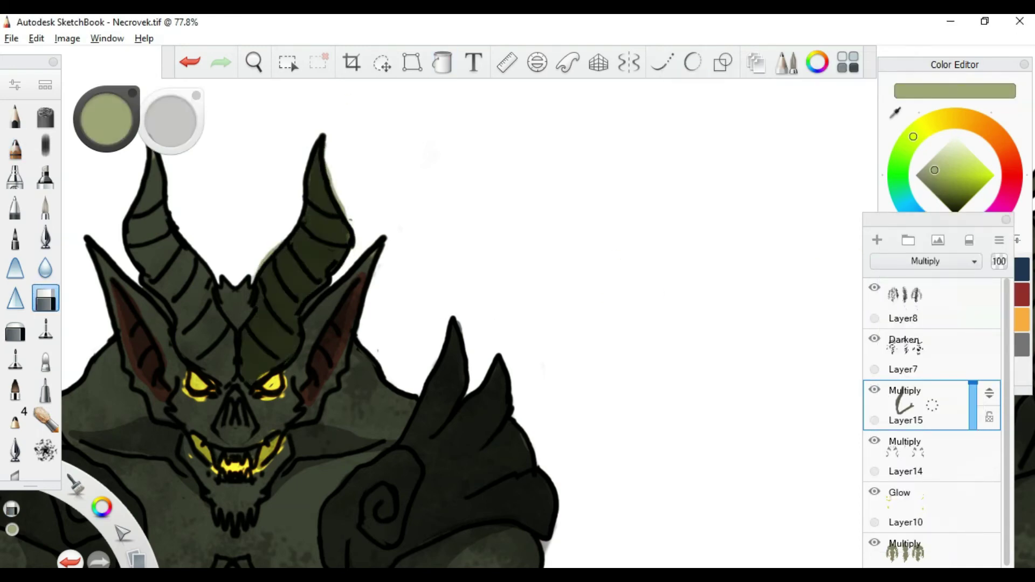
Step: Cover the front view's left horn with the same light olive
{"action": "key", "text": "b"}
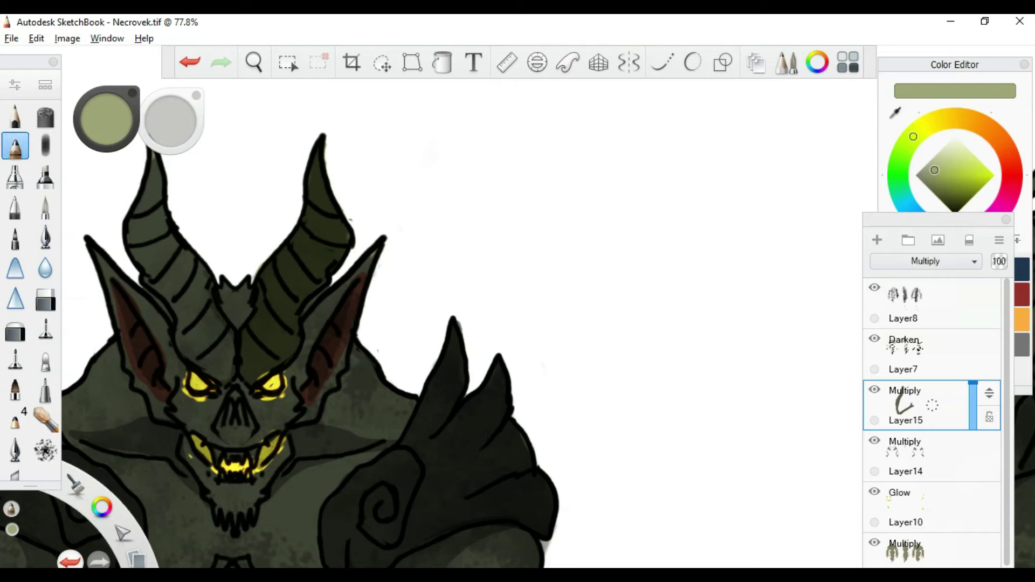
{"action": "mouse_move", "coordinate": [324, 323]}
{"action": "left_mouse_down"}
{"action": "mouse_move", "coordinate": [366, 353]}
{"action": "mouse_move", "coordinate": [478, 397]}
{"action": "mouse_move", "coordinate": [378, 345]}
{"action": "left_mouse_up"}
{"action": "key", "text": "space"}
Step: Tint both of the side view's horns with light olive
{"action": "left_click_drag", "start_coordinate": [355, 259], "coordinate": [469, 169]}
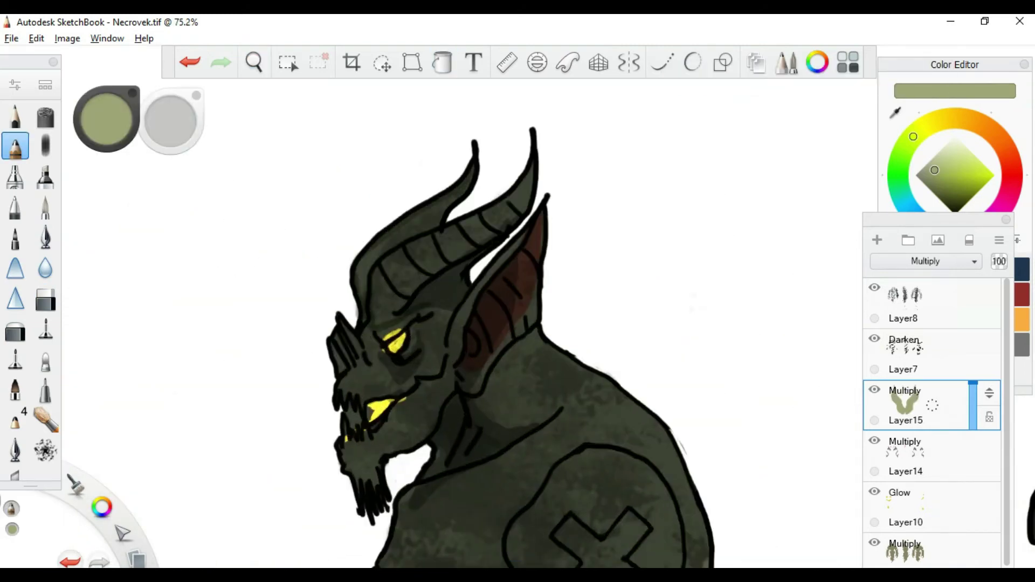
{"action": "left_click_drag", "start_coordinate": [444, 221], "coordinate": [528, 167]}
{"action": "left_click_drag", "start_coordinate": [358, 297], "coordinate": [445, 205]}
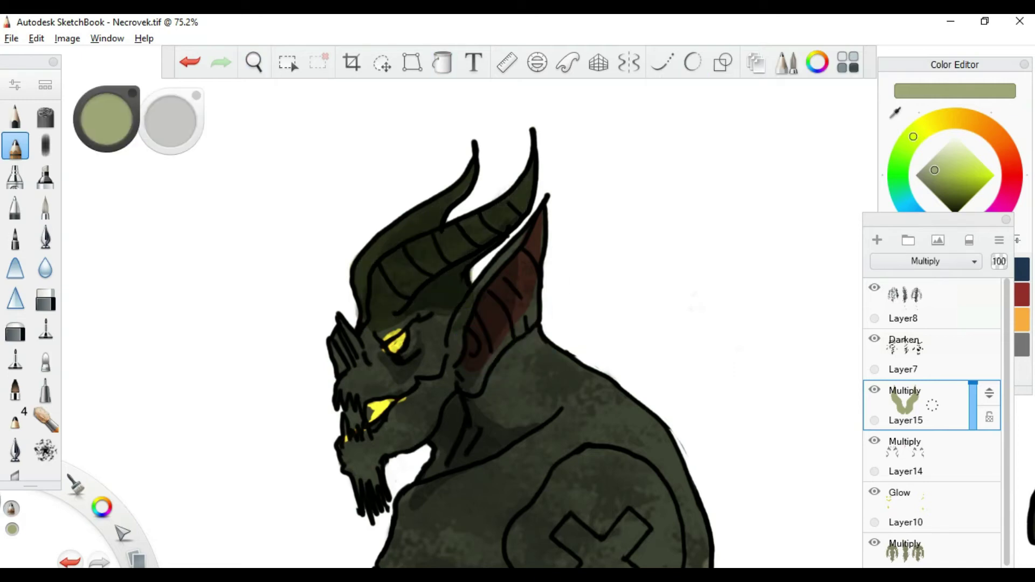
{"action": "key", "text": "e"}
Step: Outline the back view's two horns in light olive and erase the excess around them
{"action": "key", "text": "space"}
{"action": "mouse_move", "coordinate": [480, 388]}
{"action": "left_mouse_down"}
{"action": "mouse_move", "coordinate": [497, 440]}
{"action": "mouse_move", "coordinate": [498, 378]}
{"action": "left_mouse_up"}
{"action": "key", "text": "e"}
{"action": "left_click_drag", "start_coordinate": [485, 210], "coordinate": [502, 272]}
{"action": "key", "text": "e"}
{"action": "key", "text": "e"}
{"action": "left_click_drag", "start_coordinate": [458, 237], "coordinate": [463, 335]}
{"action": "left_click_drag", "start_coordinate": [661, 189], "coordinate": [652, 334]}
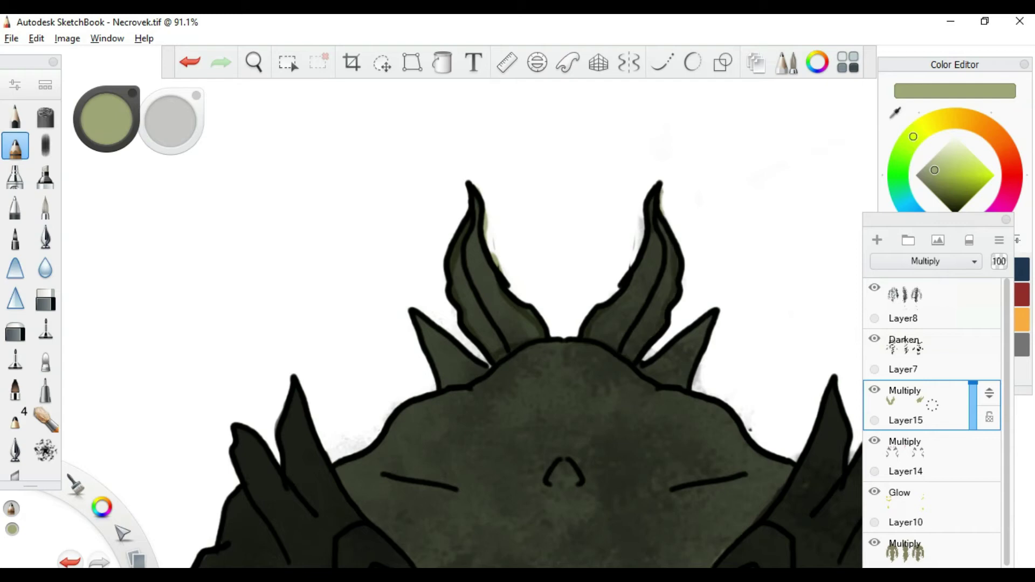
{"action": "left_click_drag", "start_coordinate": [652, 237], "coordinate": [615, 296]}
Step: Fill the insides of the back view's outlined horns with light olive, undoing the misplaced fill
{"action": "key", "text": "f"}
{"action": "left_click", "coordinate": [539, 135]}
{"action": "key", "text": "ctrl+z"}
{"action": "mouse_move", "coordinate": [475, 216]}
{"action": "left_mouse_down"}
{"action": "mouse_move", "coordinate": [509, 294]}
{"action": "mouse_move", "coordinate": [519, 389]}
{"action": "left_mouse_up"}
{"action": "key", "text": "space"}
{"action": "key", "text": "space"}
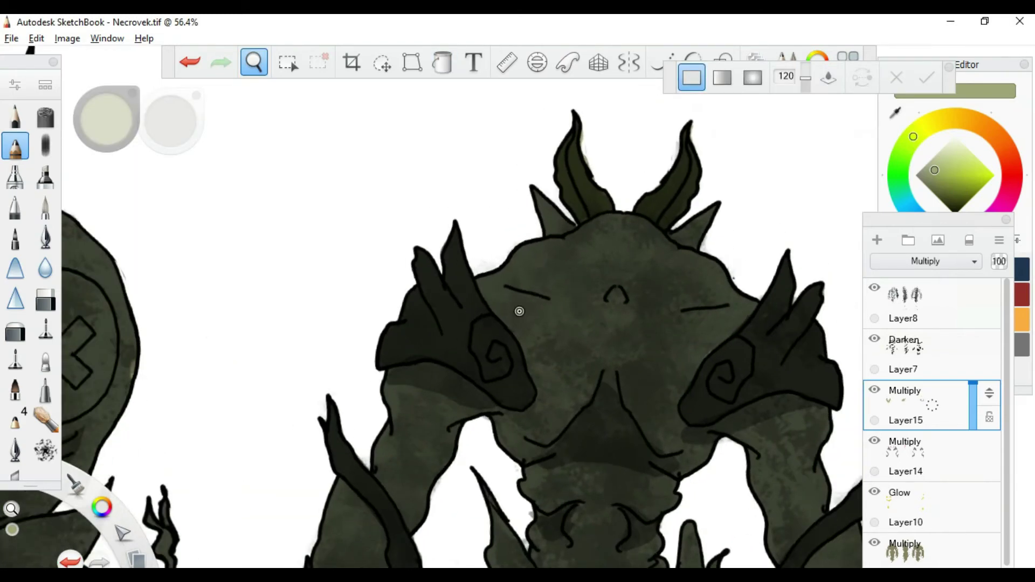
Step: Add a Glow layer above the horn color layer and choose a dusty pink
{"action": "left_click_drag", "start_coordinate": [415, 300], "coordinate": [420, 356]}
{"action": "left_click", "coordinate": [877, 240]}
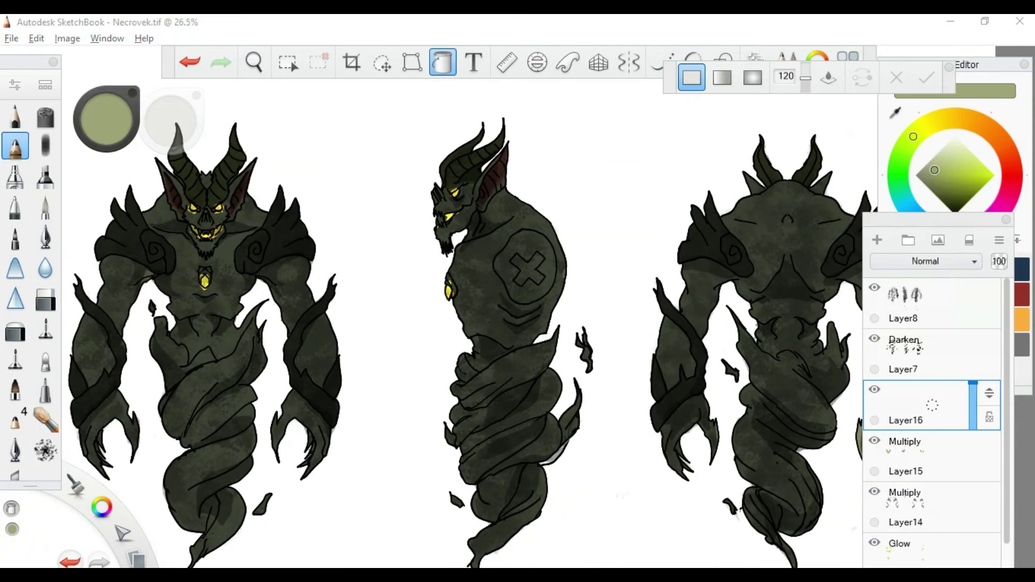
{"action": "left_click", "coordinate": [925, 261]}
{"action": "left_click", "coordinate": [926, 407]}
{"action": "left_click", "coordinate": [1007, 195]}
Step: Outline and fill the front view's exposed right forearm area inside the spiked band with dusty pink
{"action": "scroll", "coordinate": [518, 302], "scroll_direction": "up", "scroll_amount": 5}
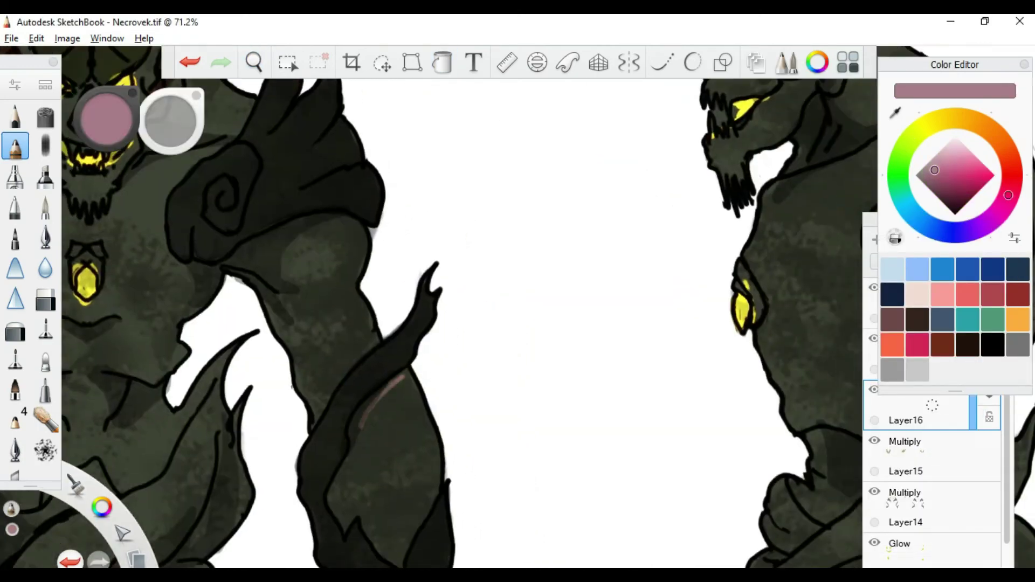
{"action": "mouse_move", "coordinate": [378, 385]}
{"action": "left_mouse_down"}
{"action": "mouse_move", "coordinate": [343, 518]}
{"action": "mouse_move", "coordinate": [420, 539]}
{"action": "left_mouse_up"}
{"action": "scroll", "coordinate": [517, 301], "scroll_direction": "down", "scroll_amount": 4}
{"action": "scroll", "coordinate": [458, 350], "scroll_direction": "up", "scroll_amount": 3}
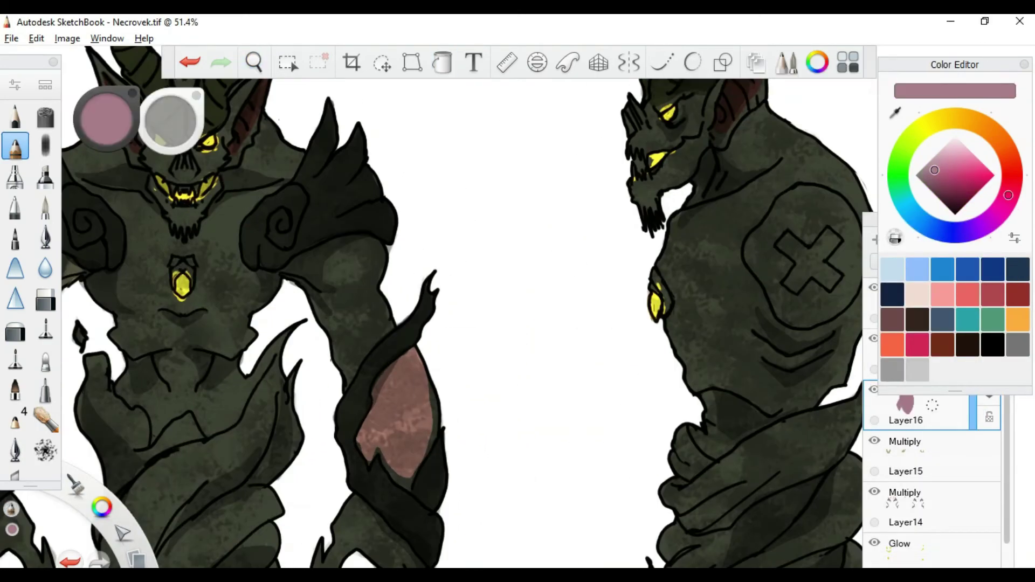
{"action": "scroll", "coordinate": [518, 302], "scroll_direction": "down", "scroll_amount": 2}
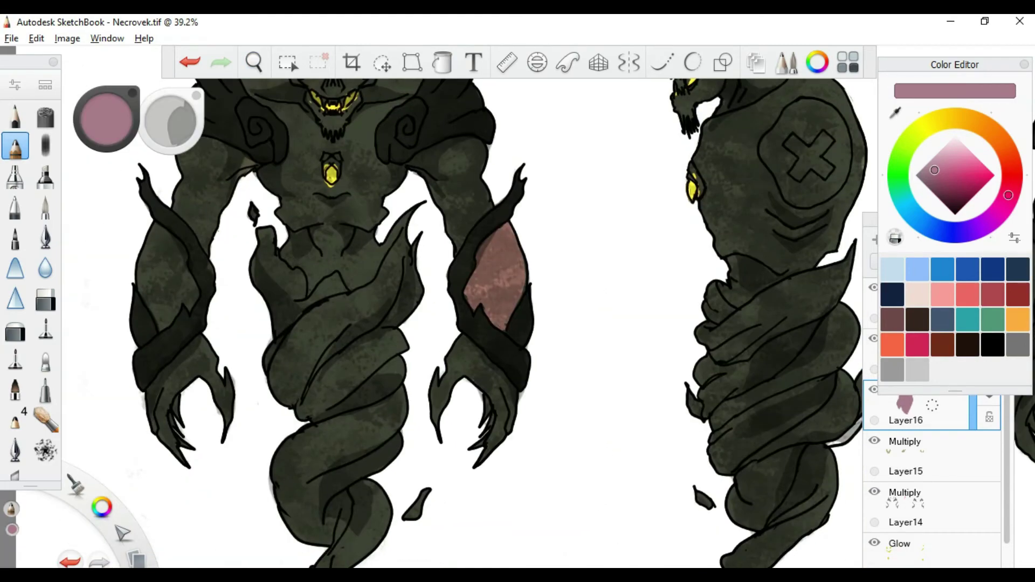
{"action": "scroll", "coordinate": [517, 302], "scroll_direction": "down", "scroll_amount": 3}
{"action": "scroll", "coordinate": [518, 302], "scroll_direction": "up", "scroll_amount": 3}
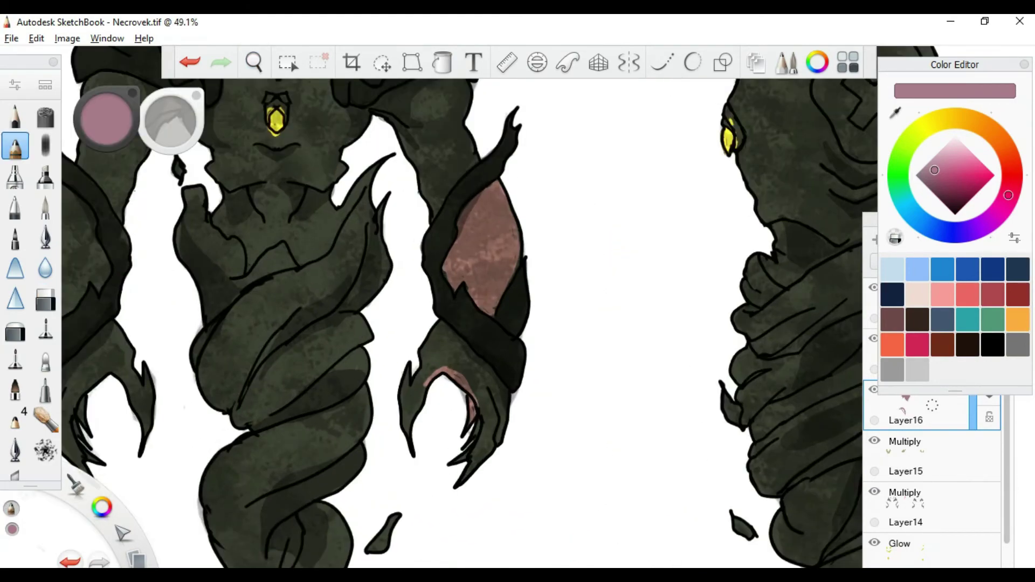
{"action": "key", "text": "e"}
{"action": "scroll", "coordinate": [517, 302], "scroll_direction": "down", "scroll_amount": 1}
Step: Outline and fill the front view's exposed left forearm area with dusty pink
{"action": "scroll", "coordinate": [534, 395], "scroll_direction": "up", "scroll_amount": 4}
{"action": "key", "text": "e"}
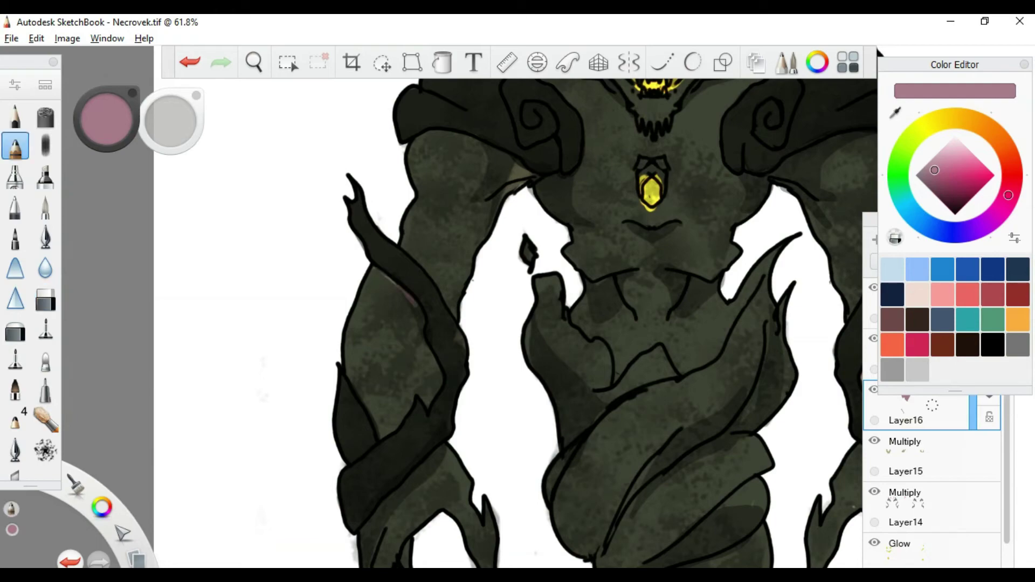
{"action": "mouse_move", "coordinate": [415, 301]}
{"action": "left_mouse_down"}
{"action": "mouse_move", "coordinate": [382, 436]}
{"action": "mouse_move", "coordinate": [351, 317]}
{"action": "left_mouse_up"}
{"action": "left_click", "coordinate": [389, 367]}
{"action": "scroll", "coordinate": [518, 302], "scroll_direction": "down", "scroll_amount": 2}
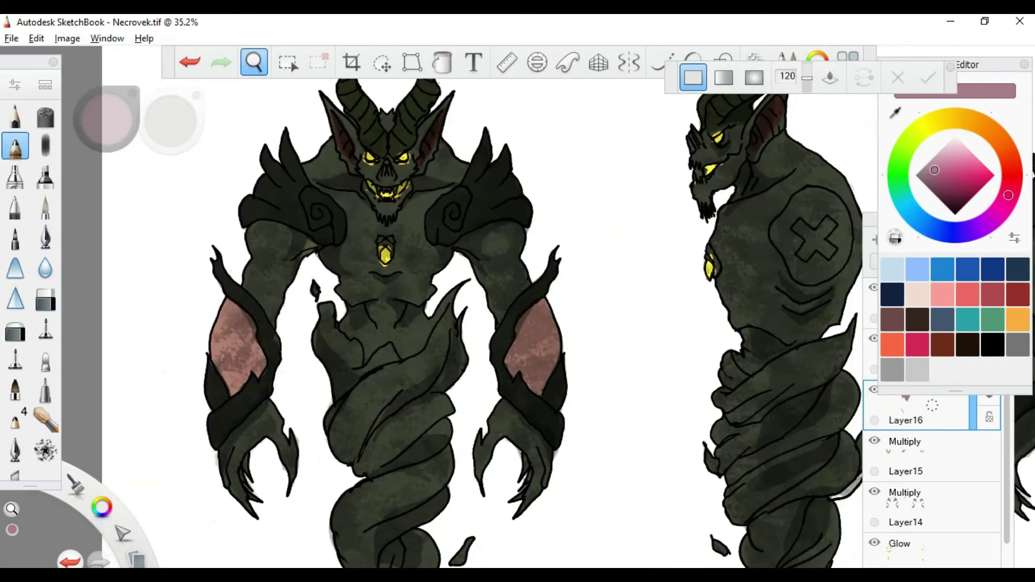
Step: Outline and fill the back view's exposed left forearm area with dusty pink
{"action": "scroll", "coordinate": [582, 429], "scroll_direction": "up", "scroll_amount": 2}
{"action": "left_click_drag", "start_coordinate": [583, 428], "coordinate": [399, 377]}
{"action": "left_click_drag", "start_coordinate": [456, 279], "coordinate": [513, 377]}
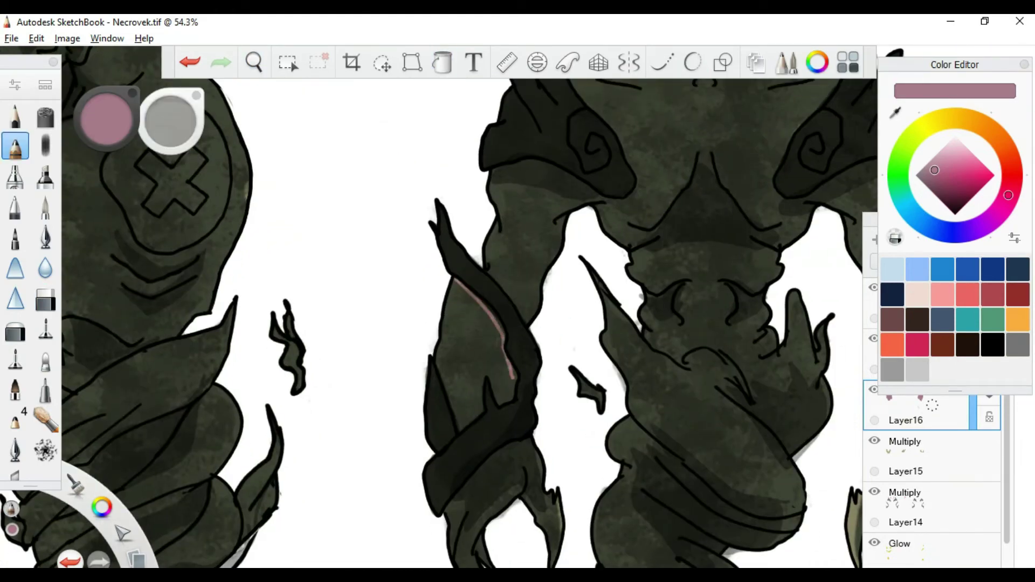
{"action": "left_click_drag", "start_coordinate": [482, 410], "coordinate": [455, 280]}
{"action": "key", "text": "f"}
{"action": "left_click", "coordinate": [475, 345]}
Step: Color the back view's exposed right forearm area in the same dusty pink
{"action": "scroll", "coordinate": [636, 381], "scroll_direction": "down", "scroll_amount": 2}
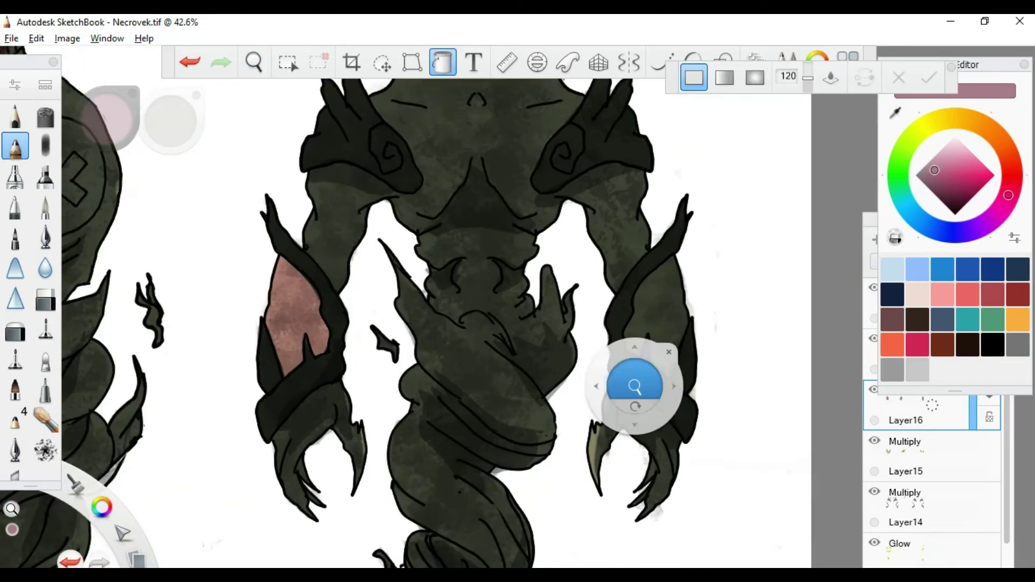
{"action": "left_click_drag", "start_coordinate": [631, 294], "coordinate": [634, 326]}
{"action": "scroll", "coordinate": [473, 289], "scroll_direction": "down", "scroll_amount": 4}
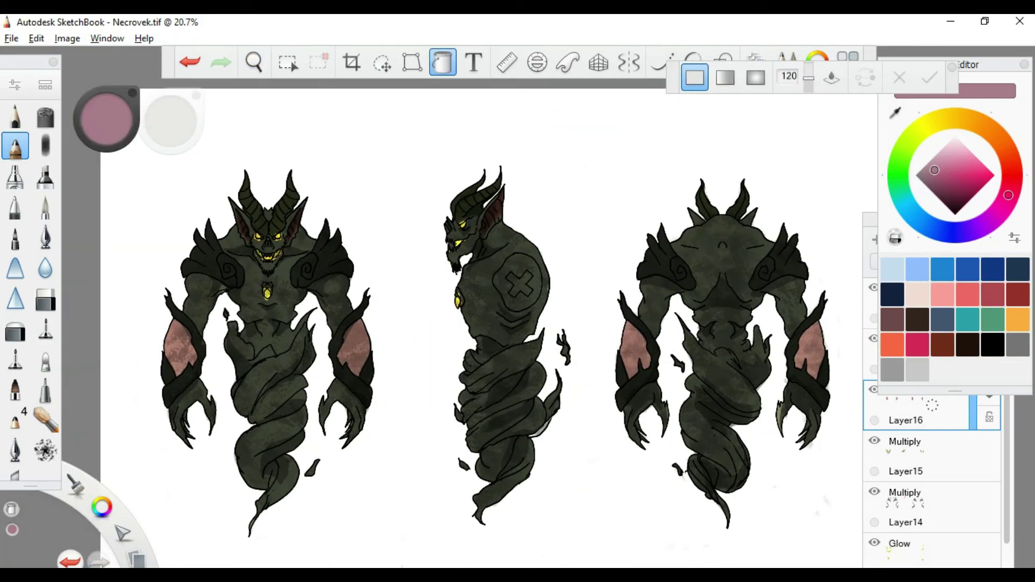
Step: Add a Color Dodge layer above the pink Glow layer and dab dark maroon spots on the front view's forearm patches
{"action": "key", "text": "ctrl+shift+n"}
{"action": "left_click", "coordinate": [956, 193]}
{"action": "scroll", "coordinate": [173, 348], "scroll_direction": "up", "scroll_amount": 6}
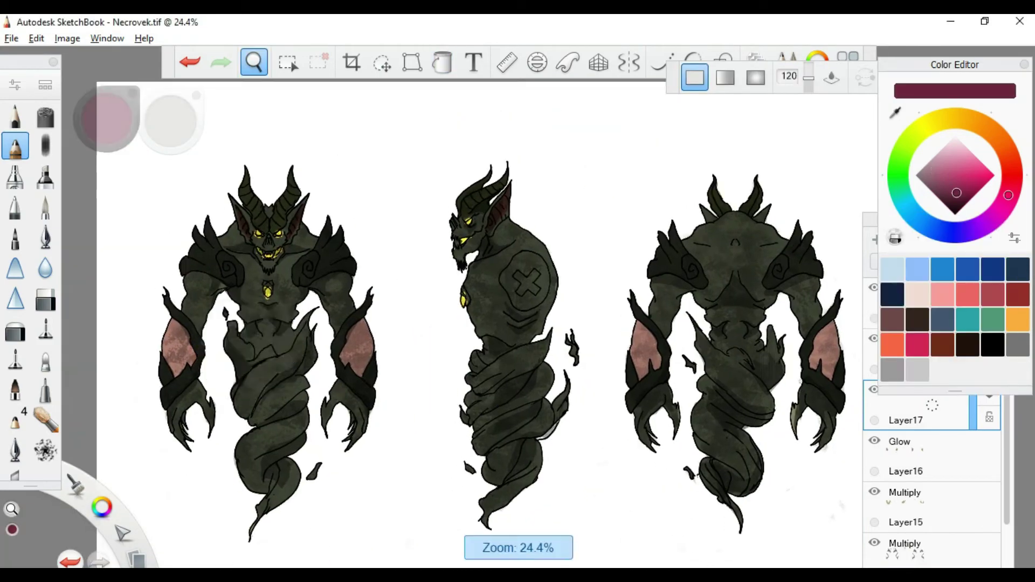
{"action": "left_click_drag", "start_coordinate": [198, 351], "coordinate": [215, 341]}
{"action": "left_click", "coordinate": [925, 261]}
{"action": "left_click", "coordinate": [912, 378]}
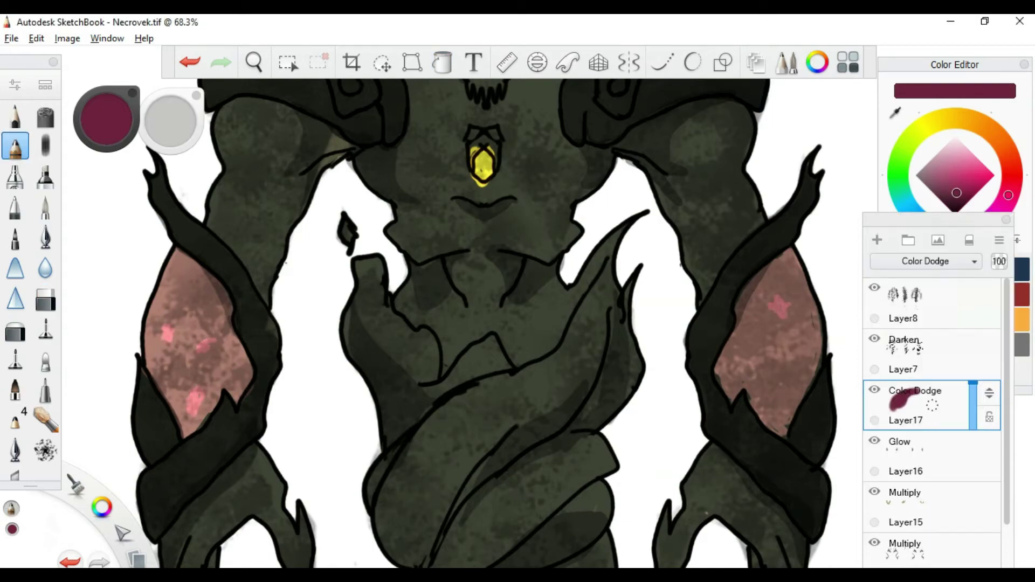
Step: Undo the last stroke and dab more maroon Color Dodge spots on the front view's two forearm patches
{"action": "key", "text": "ctrl+z"}
{"action": "scroll", "coordinate": [439, 307], "scroll_direction": "down", "scroll_amount": 3}
{"action": "scroll", "coordinate": [439, 307], "scroll_direction": "up", "scroll_amount": 4}
{"action": "scroll", "coordinate": [440, 308], "scroll_direction": "down", "scroll_amount": 1}
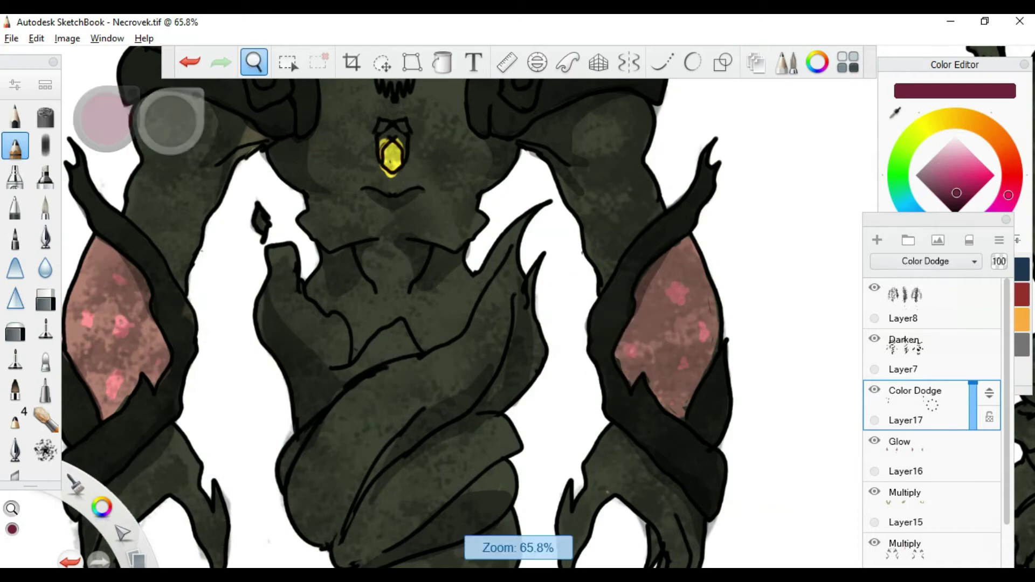
Step: Dab maroon Color Dodge spots over the back view's left and right forearm patches
{"action": "scroll", "coordinate": [554, 428], "scroll_direction": "down", "scroll_amount": 3}
{"action": "scroll", "coordinate": [537, 405], "scroll_direction": "up", "scroll_amount": 4}
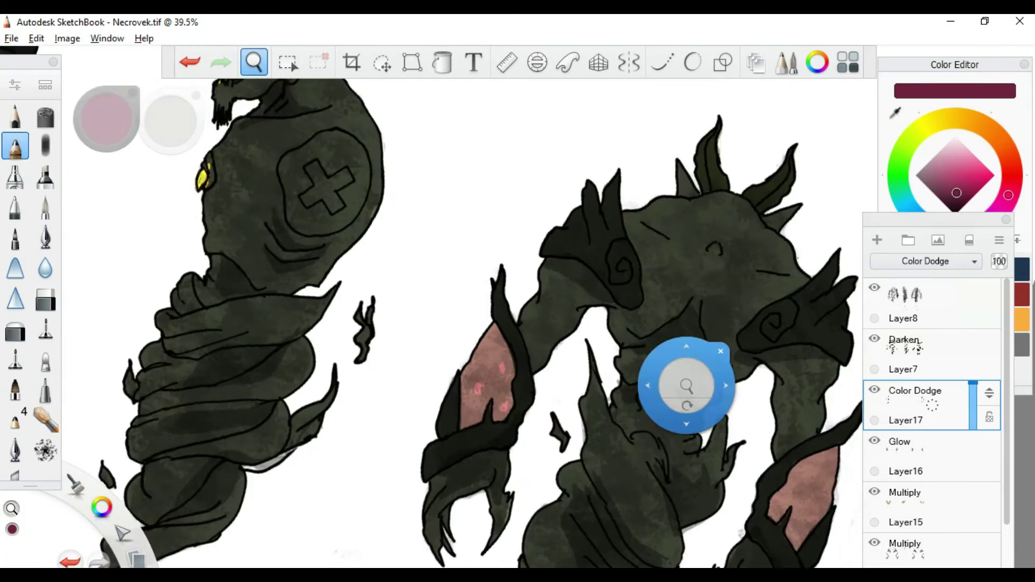
{"action": "scroll", "coordinate": [570, 346], "scroll_direction": "down", "scroll_amount": 3}
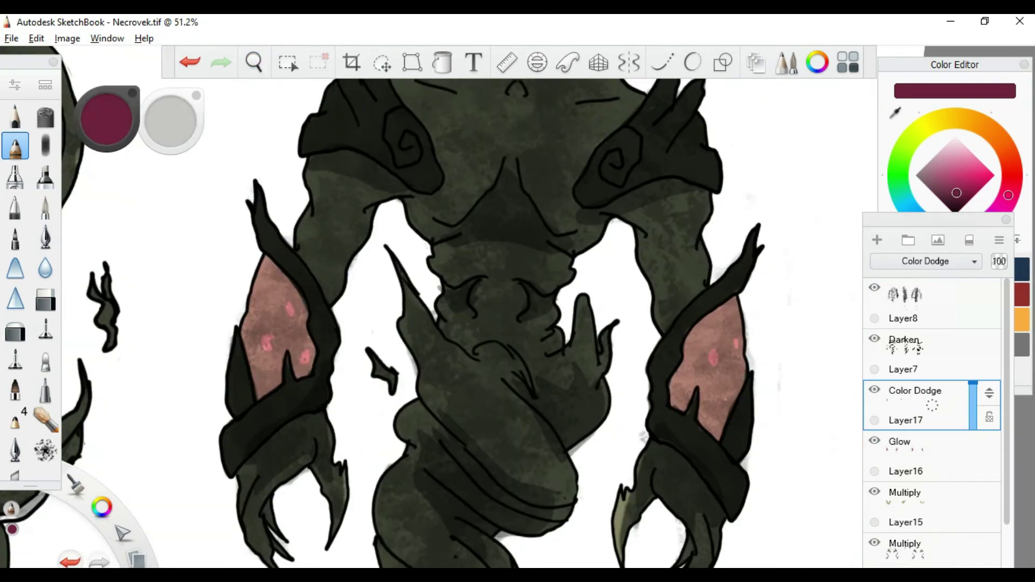
{"action": "scroll", "coordinate": [404, 358], "scroll_direction": "down", "scroll_amount": 3}
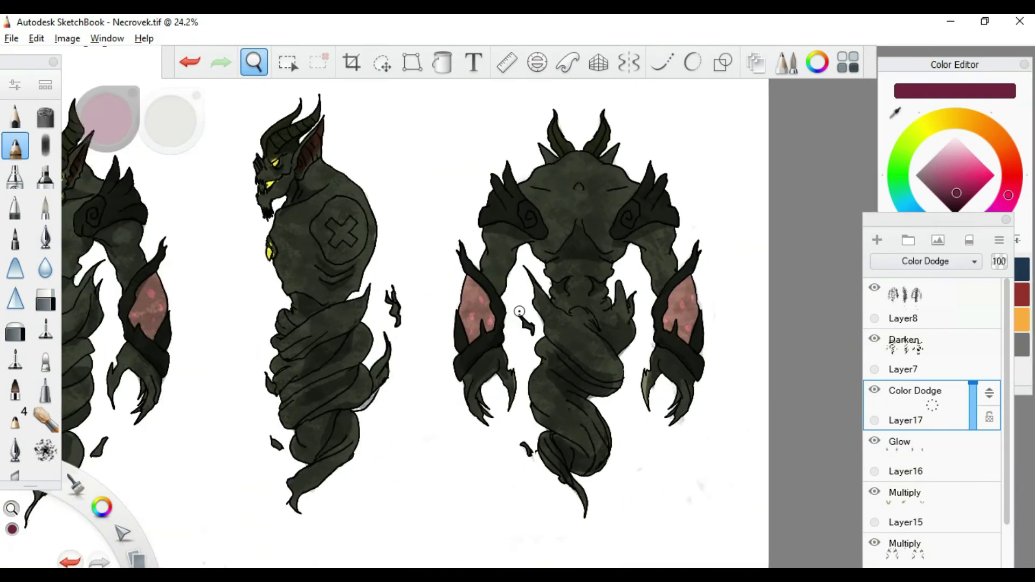
{"action": "scroll", "coordinate": [404, 358], "scroll_direction": "up", "scroll_amount": 2}
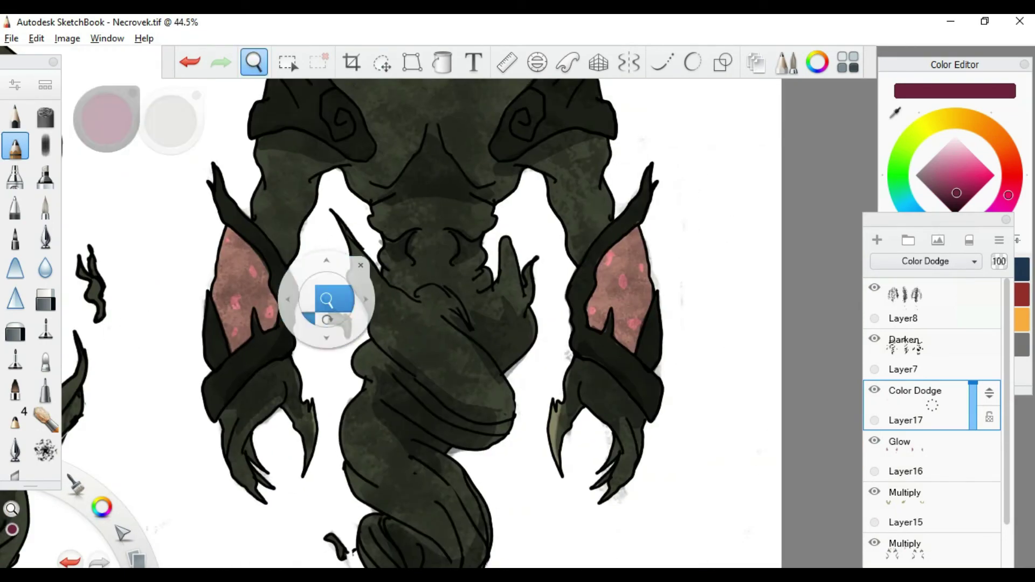
{"action": "scroll", "coordinate": [479, 350], "scroll_direction": "down", "scroll_amount": 3}
{"action": "scroll", "coordinate": [480, 350], "scroll_direction": "down", "scroll_amount": 1}
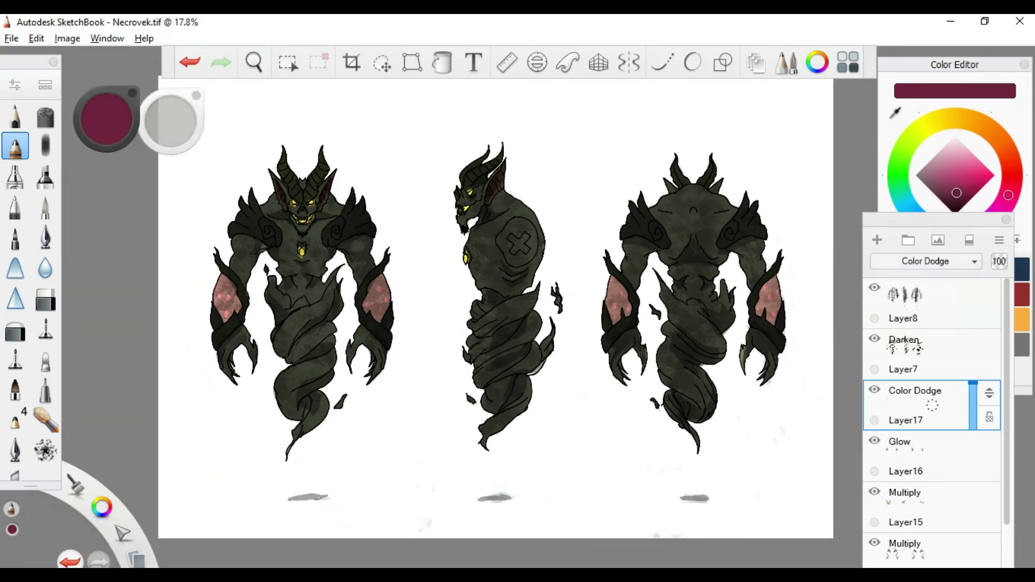
Step: Add a new layer above the Color Dodge layer and paint white rim highlights on the front view's left horn and ear
{"action": "left_click", "coordinate": [877, 240]}
{"action": "left_click", "coordinate": [955, 139]}
{"action": "scroll", "coordinate": [237, 428], "scroll_direction": "up", "scroll_amount": 4}
{"action": "scroll", "coordinate": [237, 428], "scroll_direction": "up", "scroll_amount": 3}
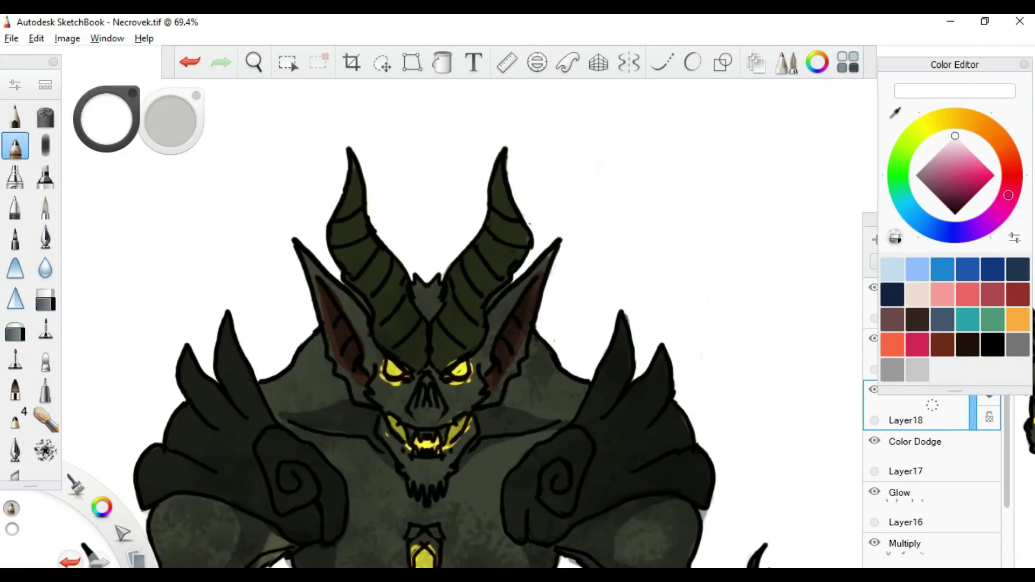
{"action": "left_click_drag", "start_coordinate": [350, 166], "coordinate": [336, 218]}
{"action": "left_click_drag", "start_coordinate": [310, 283], "coordinate": [334, 364]}
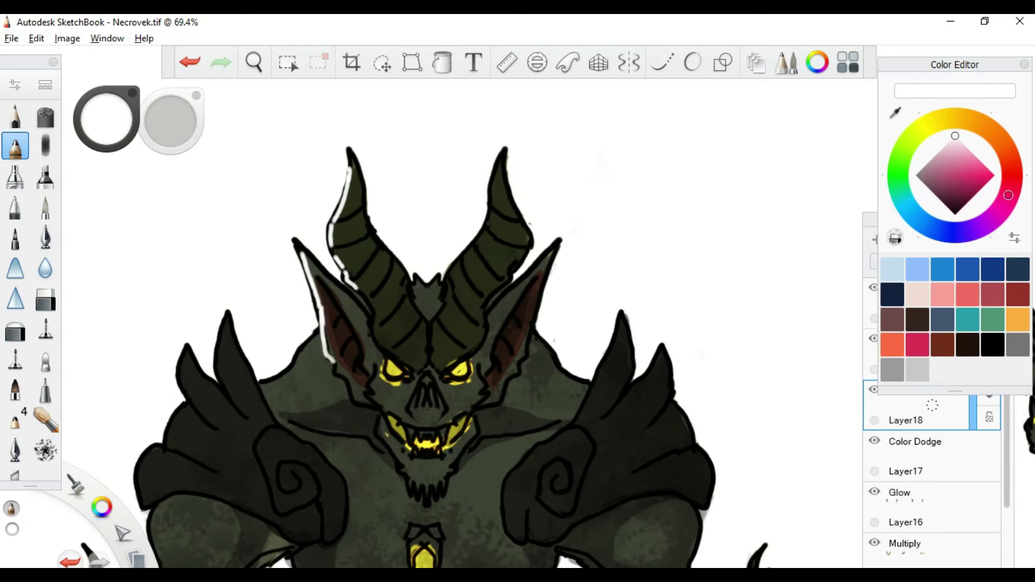
Step: Thin and taper the white highlights on the front view's left horn and ear with the eraser
{"action": "key", "text": "e"}
{"action": "mouse_move", "coordinate": [302, 253]}
{"action": "left_mouse_down"}
{"action": "mouse_move", "coordinate": [324, 324]}
{"action": "mouse_move", "coordinate": [347, 281]}
{"action": "left_mouse_up"}
{"action": "left_click_drag", "start_coordinate": [331, 232], "coordinate": [345, 273]}
{"action": "scroll", "coordinate": [480, 350], "scroll_direction": "down", "scroll_amount": 3}
{"action": "scroll", "coordinate": [377, 314], "scroll_direction": "up", "scroll_amount": 4}
{"action": "key", "text": "e"}
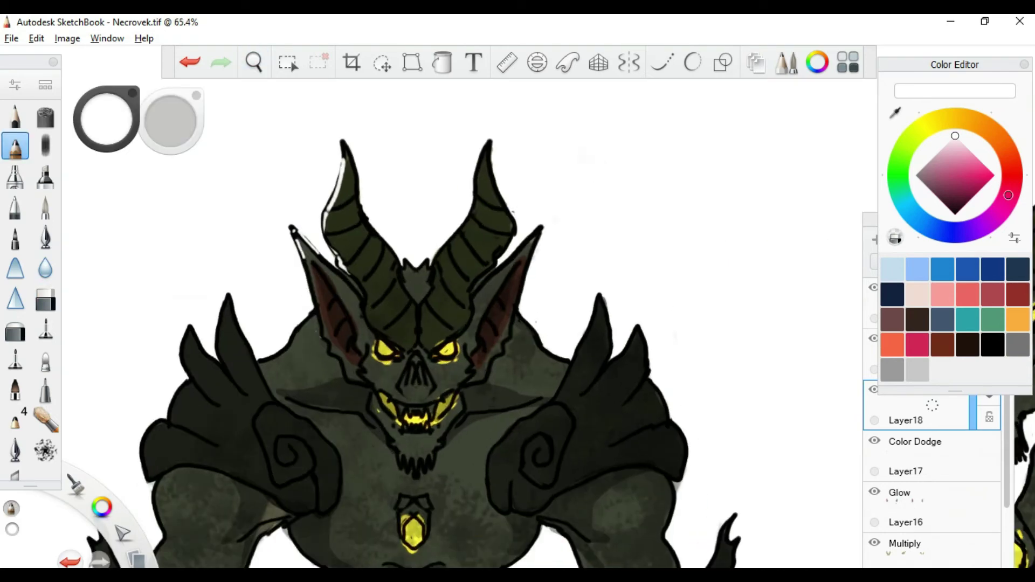
Step: Paint and trim white rim highlights along the front view's left shoulder line and tall inner shoulder spike
{"action": "key", "text": "e"}
{"action": "left_click_drag", "start_coordinate": [317, 259], "coordinate": [287, 352]}
{"action": "key", "text": "e"}
{"action": "key", "text": "e"}
{"action": "left_click_drag", "start_coordinate": [370, 346], "coordinate": [360, 375]}
{"action": "key", "text": "e"}
{"action": "key", "text": "e"}
{"action": "key", "text": "e"}
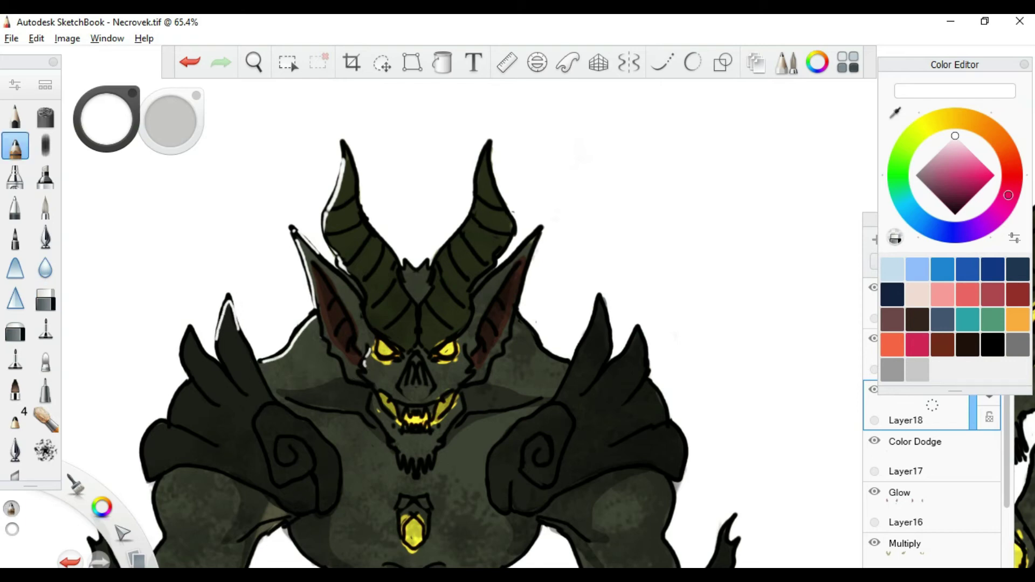
Step: Add white rim highlights to the front view's outer left shoulder spike and the outer edge of its shoulder armor
{"action": "key", "text": "e"}
{"action": "key", "text": "e"}
{"action": "scroll", "coordinate": [464, 323], "scroll_direction": "down", "scroll_amount": 3}
{"action": "scroll", "coordinate": [464, 323], "scroll_direction": "up", "scroll_amount": 3}
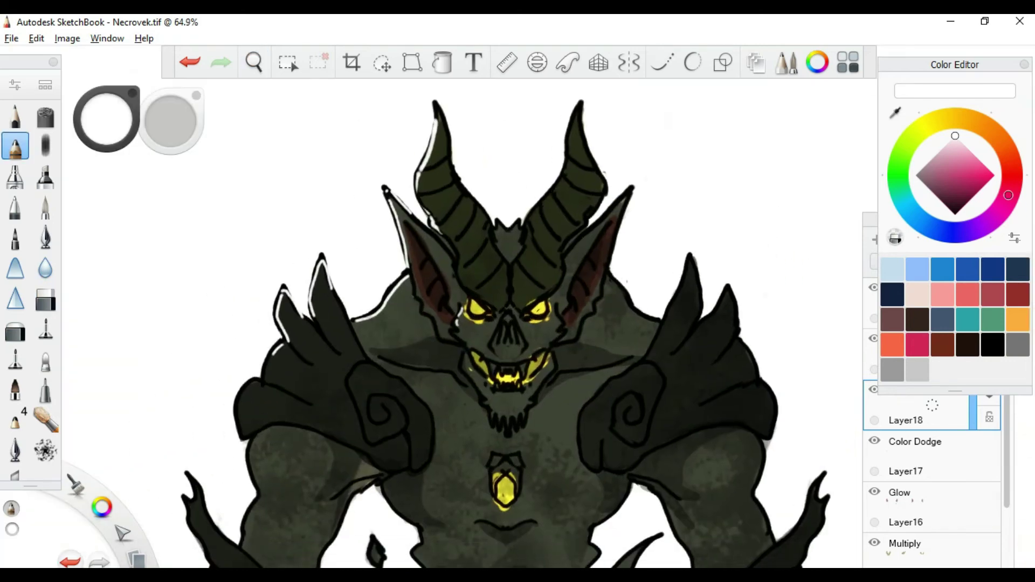
{"action": "scroll", "coordinate": [517, 324], "scroll_direction": "down", "scroll_amount": 2}
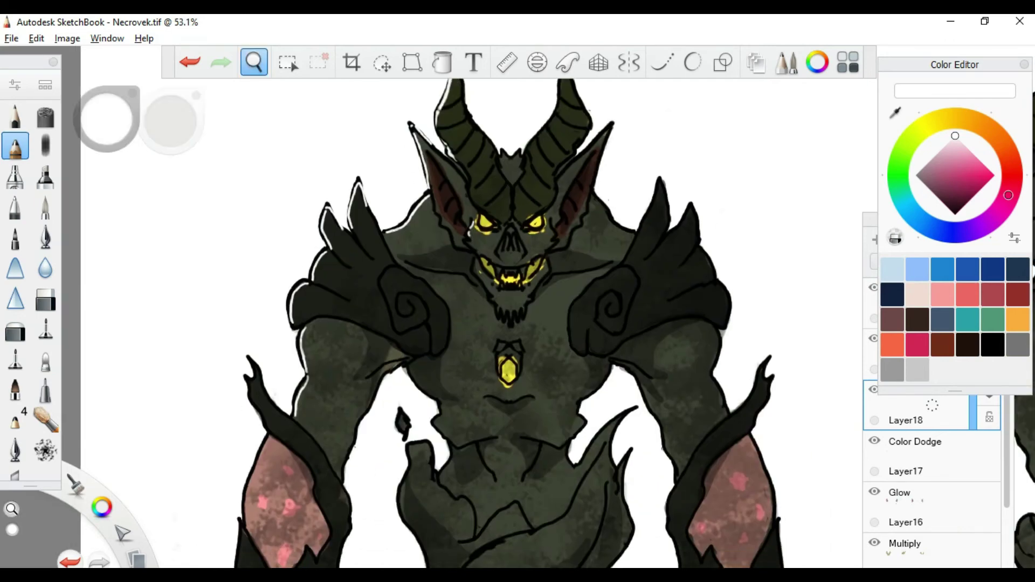
Step: Paint and trim white rim highlights down the outer edge of the front view's left arm, forearm armor and claws
{"action": "key", "text": "e"}
{"action": "key", "text": "e"}
{"action": "key", "text": "e"}
{"action": "left_click_drag", "start_coordinate": [272, 310], "coordinate": [287, 402]}
{"action": "key", "text": "e"}
{"action": "scroll", "coordinate": [383, 124], "scroll_direction": "down", "scroll_amount": 2}
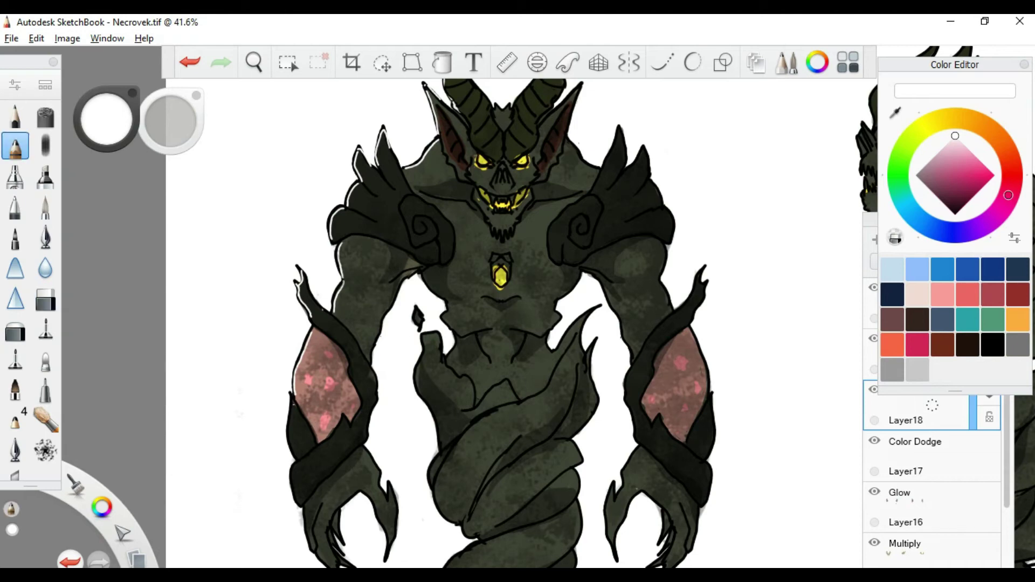
{"action": "scroll", "coordinate": [358, 423], "scroll_direction": "down", "scroll_amount": 1}
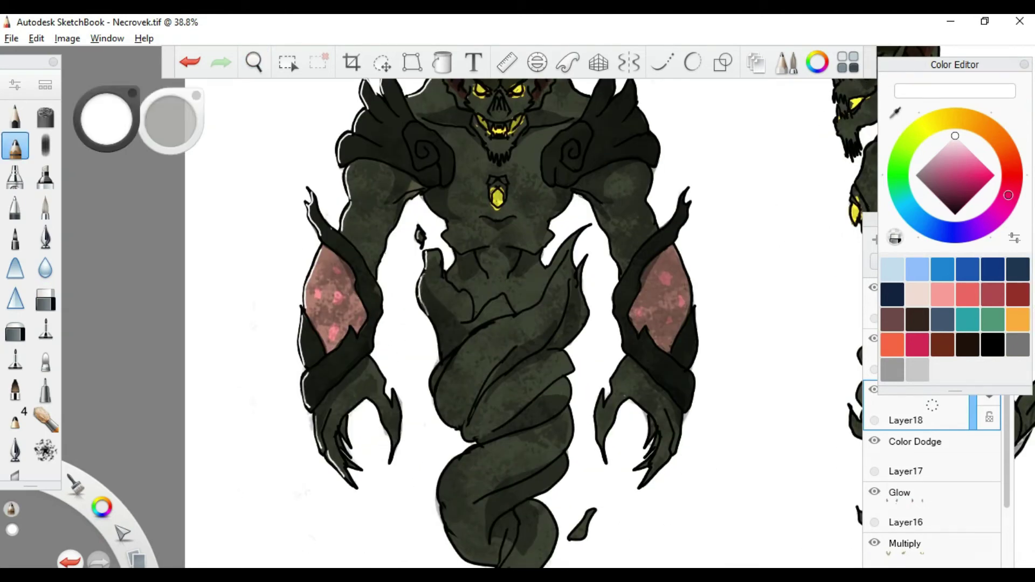
Step: Add white rim highlights along the left outer edges of the front view's tail coils
{"action": "key", "text": "e"}
{"action": "key", "text": "e"}
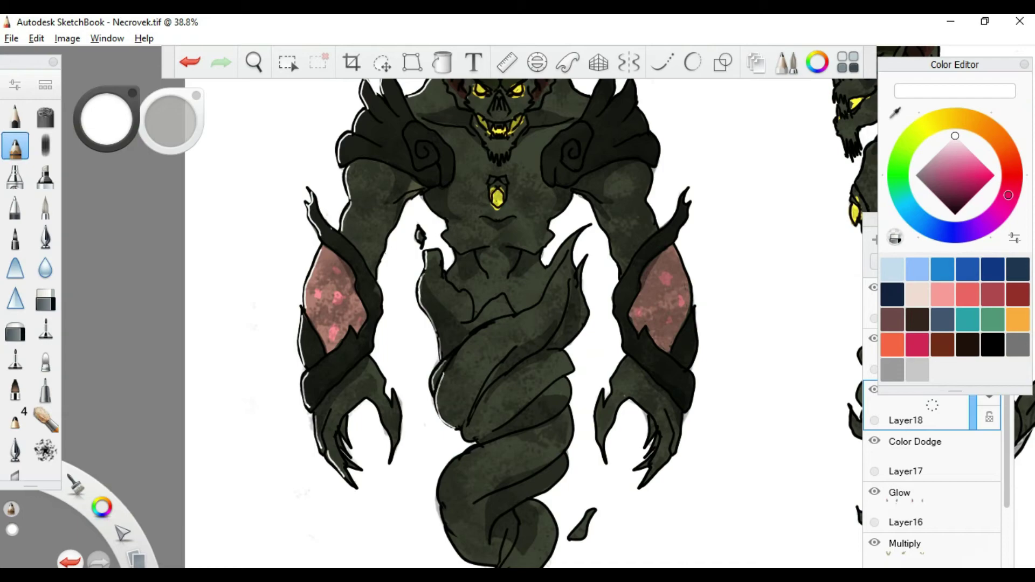
{"action": "key", "text": "e"}
{"action": "key", "text": "e"}
{"action": "key", "text": "e"}
{"action": "key", "text": "e"}
{"action": "scroll", "coordinate": [438, 381], "scroll_direction": "down", "scroll_amount": 1}
{"action": "scroll", "coordinate": [439, 381], "scroll_direction": "up", "scroll_amount": 3}
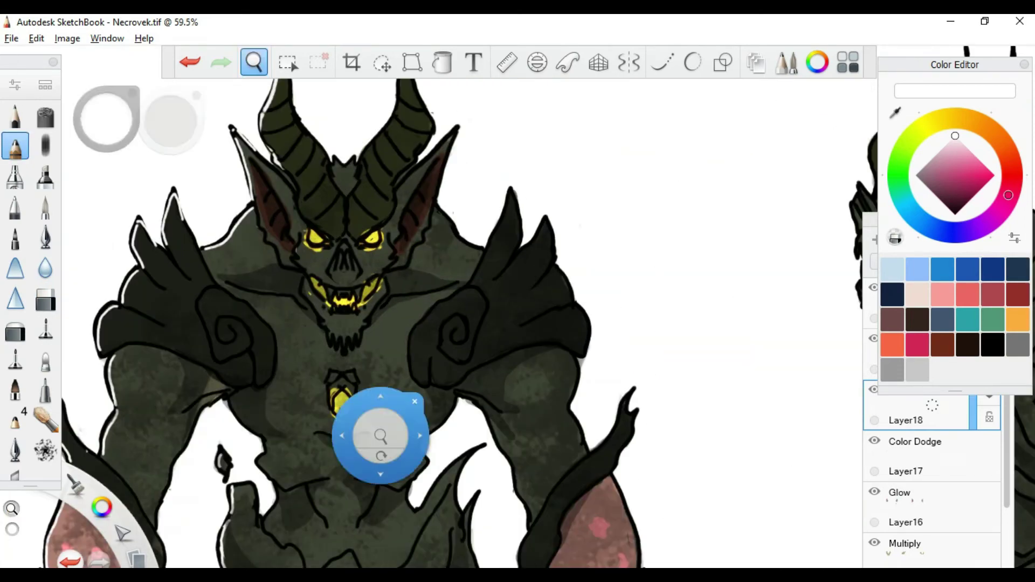
Step: Paint and clean up white rim highlights on the left side of the front view's torso and around the chest amulet
{"action": "key", "text": "e"}
{"action": "key", "text": "e"}
{"action": "key", "text": "e"}
{"action": "key", "text": "e"}
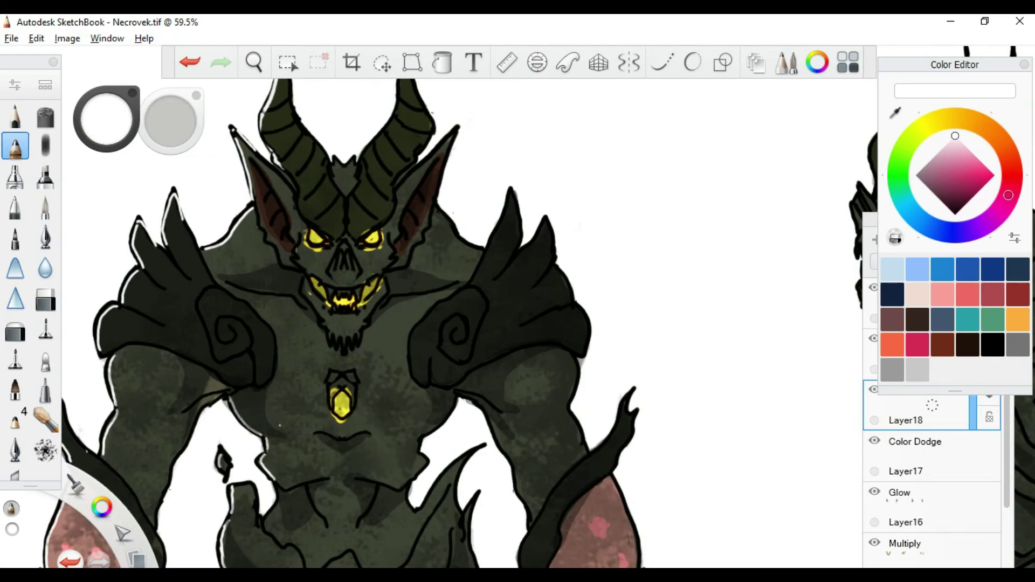
{"action": "scroll", "coordinate": [353, 354], "scroll_direction": "up", "scroll_amount": 2}
{"action": "key", "text": "e"}
{"action": "key", "text": "e"}
{"action": "key", "text": "e"}
{"action": "key", "text": "e"}
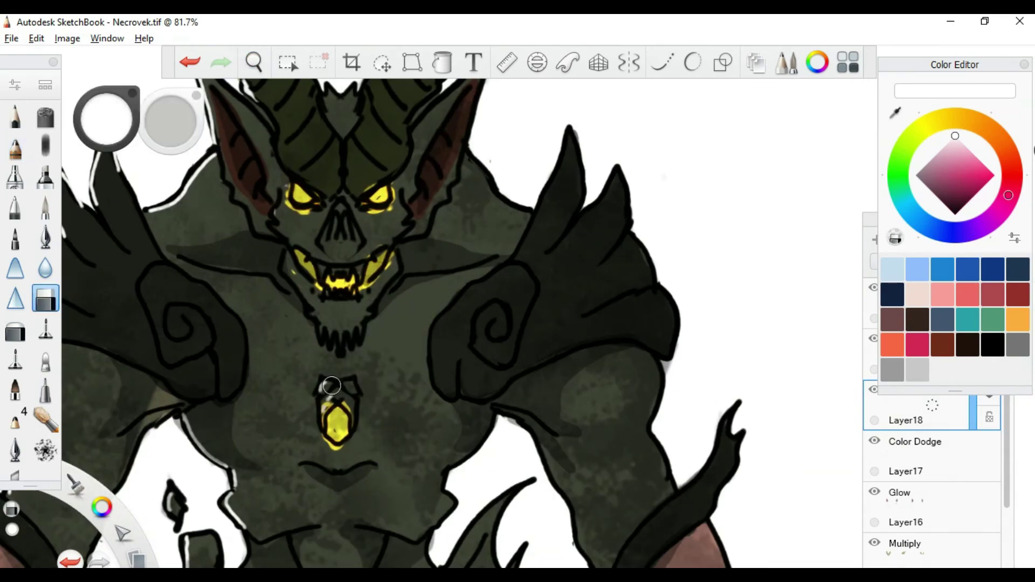
{"action": "key", "text": "space"}
{"action": "scroll", "coordinate": [308, 380], "scroll_direction": "down", "scroll_amount": 3}
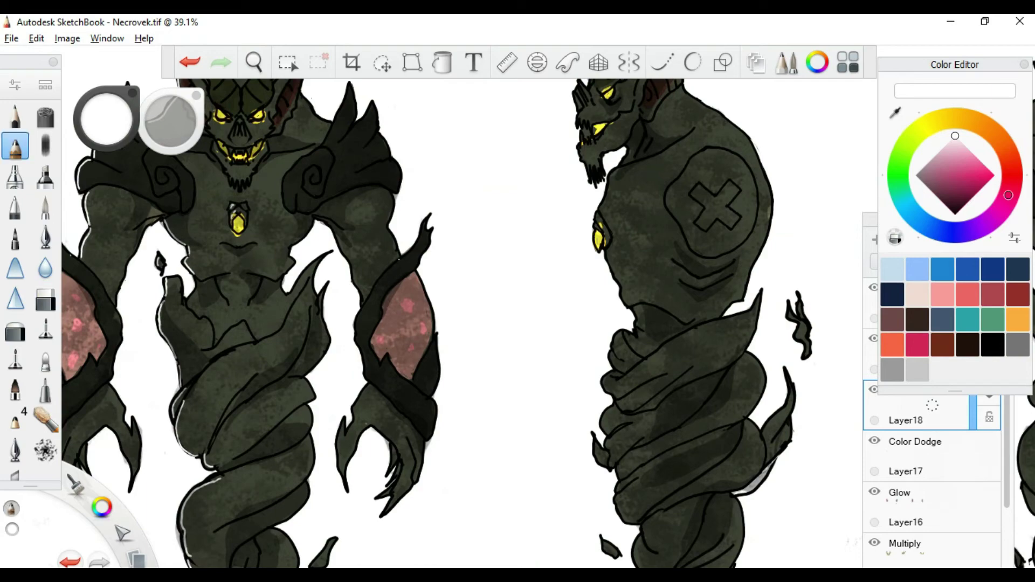
Step: Paint and trim white rim highlights along the inner edge of the front view's right arm, forearm armor and hand
{"action": "key", "text": "e"}
{"action": "key", "text": "e"}
{"action": "key", "text": "e"}
{"action": "key", "text": "e"}
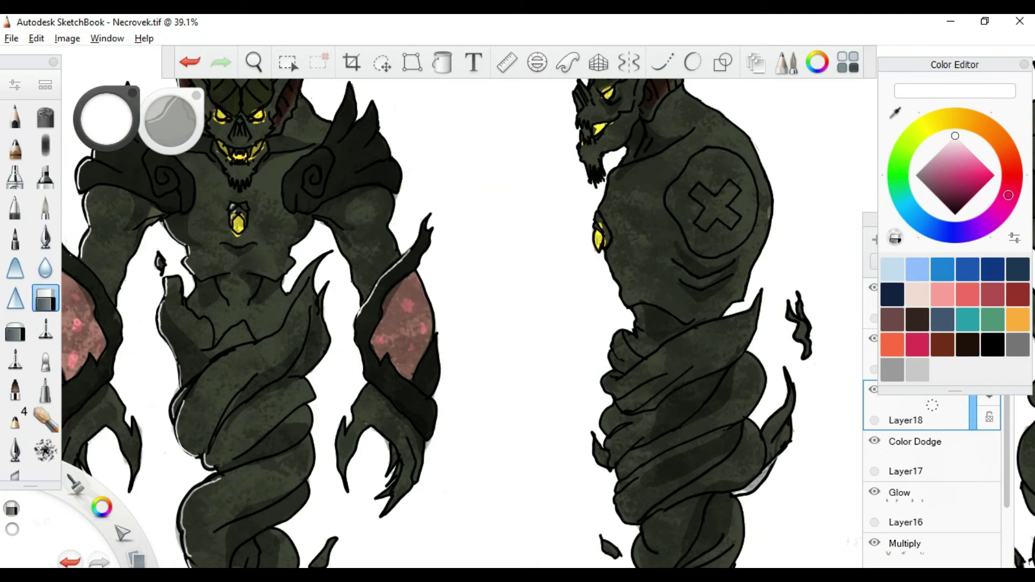
{"action": "key", "text": "space"}
{"action": "scroll", "coordinate": [404, 334], "scroll_direction": "down", "scroll_amount": 3}
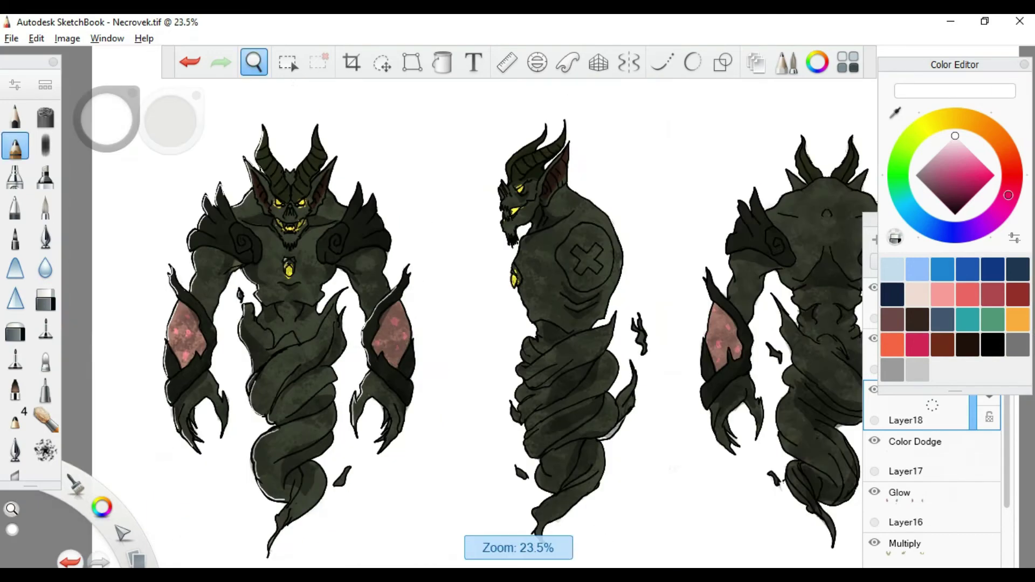
{"action": "scroll", "coordinate": [404, 334], "scroll_direction": "up", "scroll_amount": 3}
{"action": "key", "text": "e"}
{"action": "key", "text": "e"}
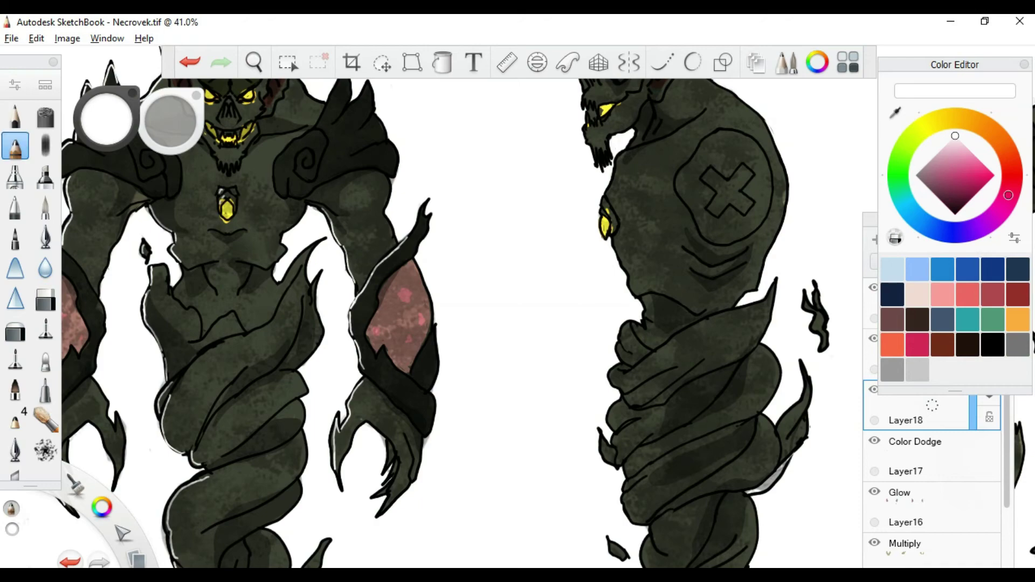
Step: Add white highlights along the inner folds of the front view's tail coils
{"action": "scroll", "coordinate": [531, 245], "scroll_direction": "down", "scroll_amount": 3}
{"action": "scroll", "coordinate": [282, 478], "scroll_direction": "up", "scroll_amount": 4}
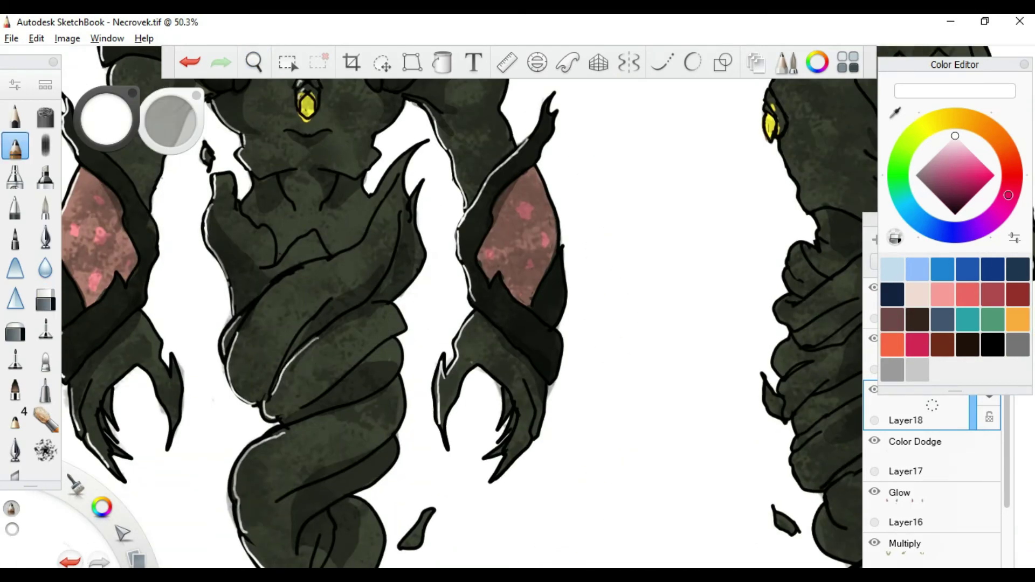
{"action": "key", "text": "e"}
{"action": "key", "text": "e"}
{"action": "scroll", "coordinate": [463, 302], "scroll_direction": "down", "scroll_amount": 4}
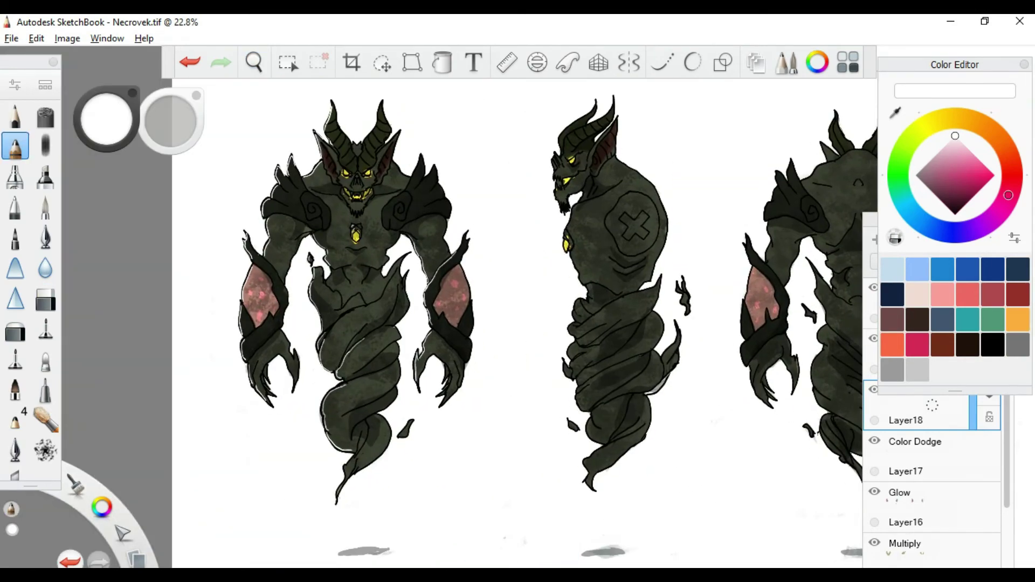
Step: Paint white rim highlights on the side view's horns, face, beard and front of the torso
{"action": "scroll", "coordinate": [447, 353], "scroll_direction": "up", "scroll_amount": 5}
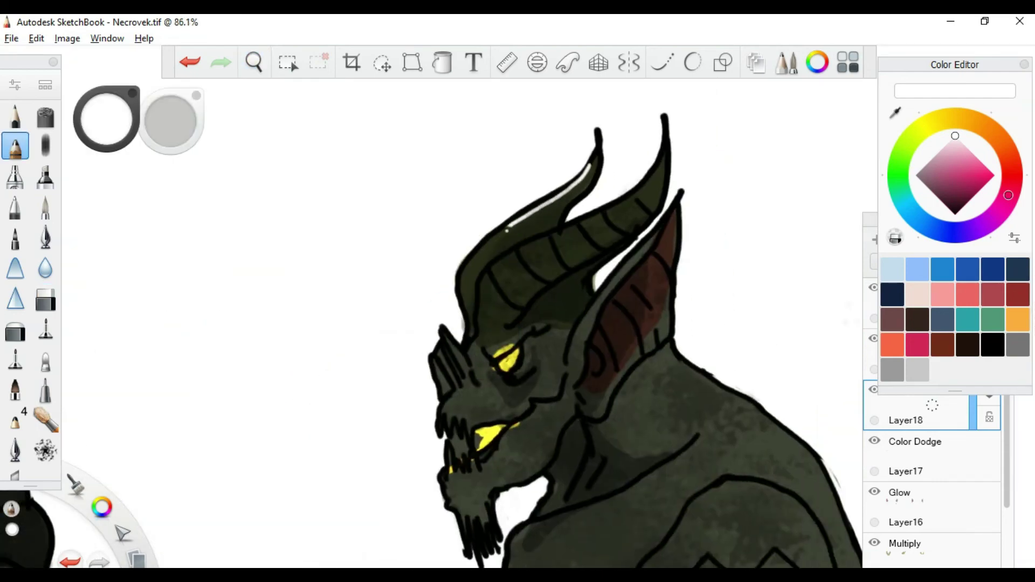
{"action": "mouse_move", "coordinate": [507, 231]}
{"action": "left_mouse_down"}
{"action": "mouse_move", "coordinate": [463, 314]}
{"action": "mouse_move", "coordinate": [432, 37]}
{"action": "left_mouse_up"}
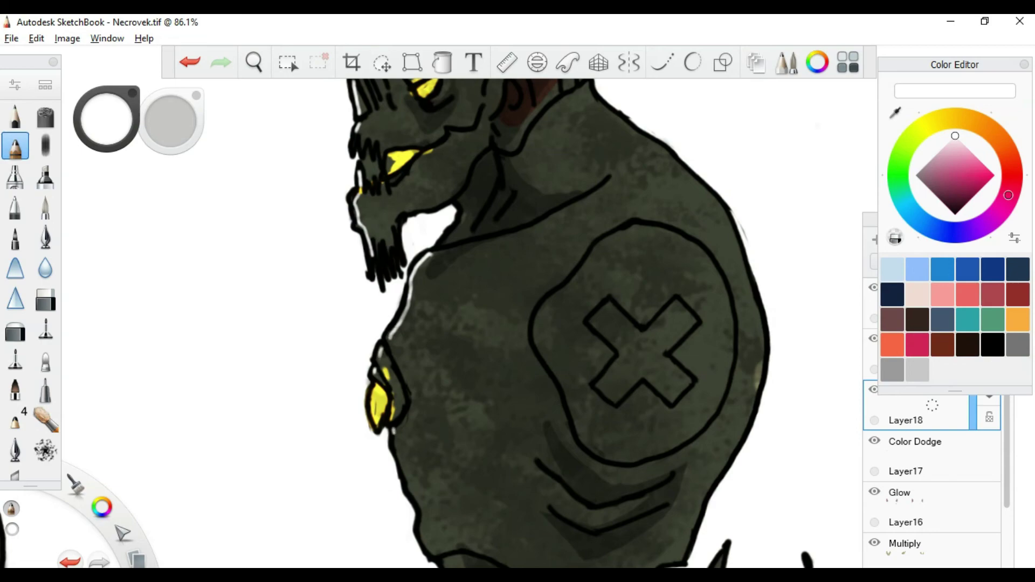
{"action": "scroll", "coordinate": [517, 310], "scroll_direction": "down", "scroll_amount": 5}
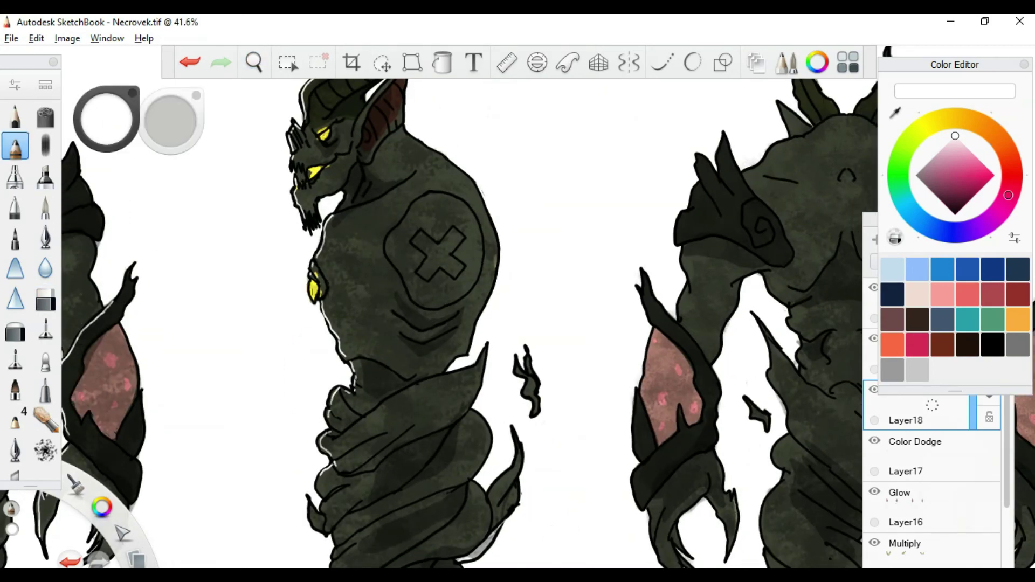
Step: Add white rim highlights along the left edges of the side view's tail coils and floating shards
{"action": "scroll", "coordinate": [370, 428], "scroll_direction": "down", "scroll_amount": 3}
{"action": "scroll", "coordinate": [381, 404], "scroll_direction": "up", "scroll_amount": 4}
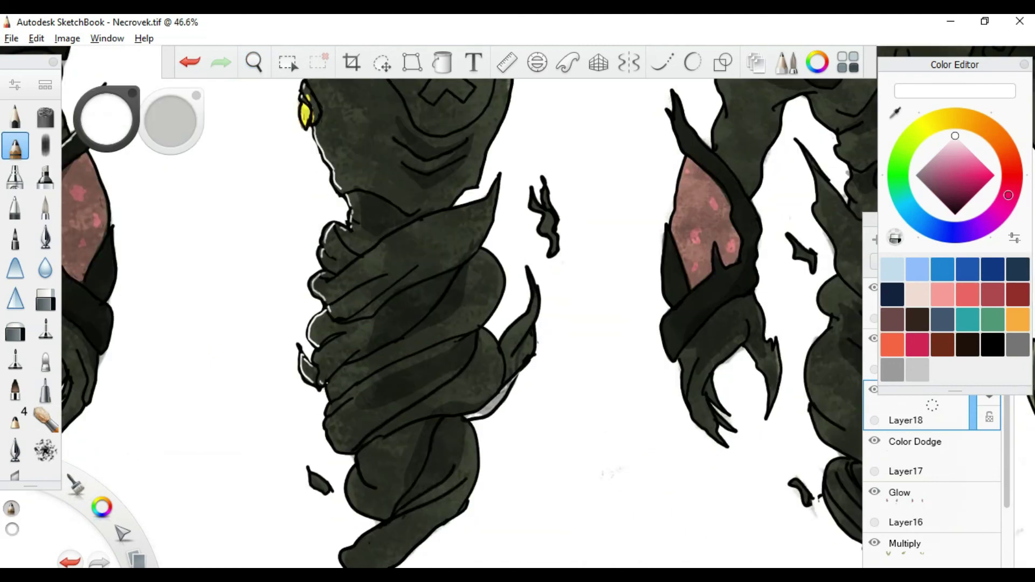
{"action": "left_click_drag", "start_coordinate": [357, 469], "coordinate": [351, 498]}
{"action": "left_click_drag", "start_coordinate": [377, 323], "coordinate": [326, 431]}
{"action": "scroll", "coordinate": [458, 381], "scroll_direction": "down", "scroll_amount": 3}
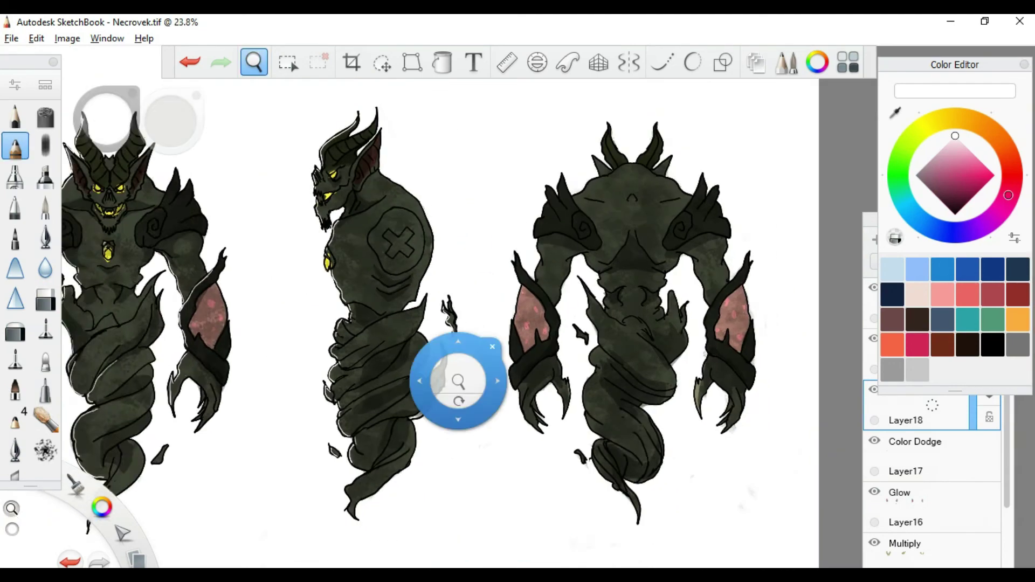
Step: Paint white rim highlights on the back view's horns and ears, left shoulder, shoulder armor and outer arm edge
{"action": "scroll", "coordinate": [462, 273], "scroll_direction": "up", "scroll_amount": 6}
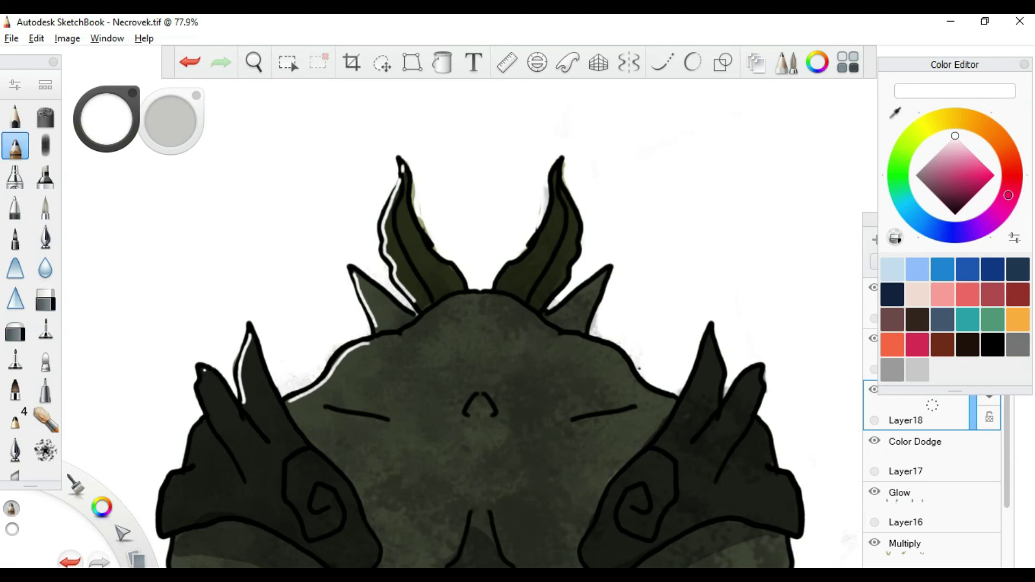
{"action": "left_click_drag", "start_coordinate": [480, 402], "coordinate": [629, 170]}
{"action": "left_click_drag", "start_coordinate": [244, 350], "coordinate": [257, 434]}
{"action": "scroll", "coordinate": [461, 134], "scroll_direction": "down", "scroll_amount": 3}
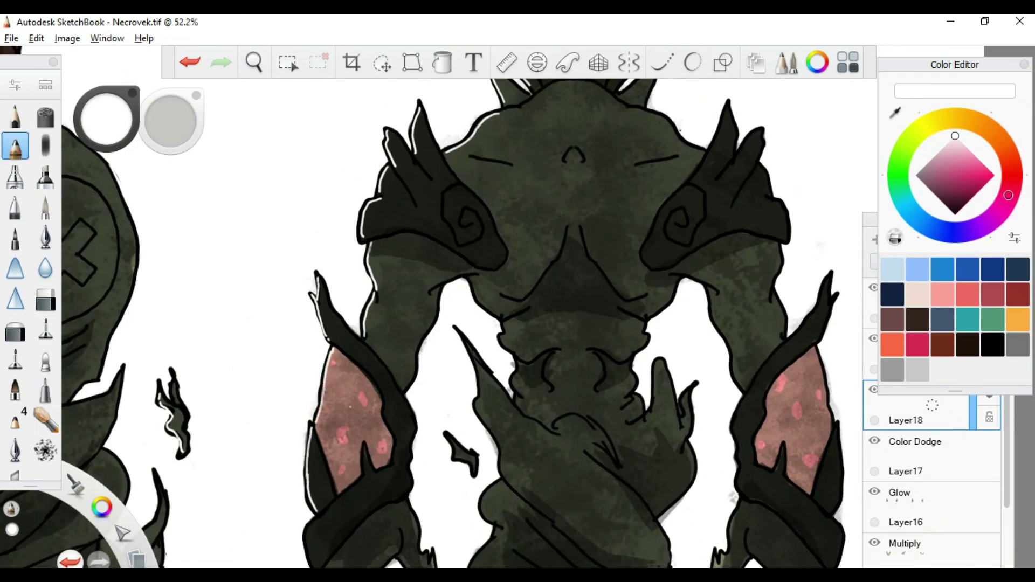
Step: Add white rim highlights to the back view's left hand, left torso side and upper tail spike
{"action": "scroll", "coordinate": [573, 324], "scroll_direction": "down", "scroll_amount": 2}
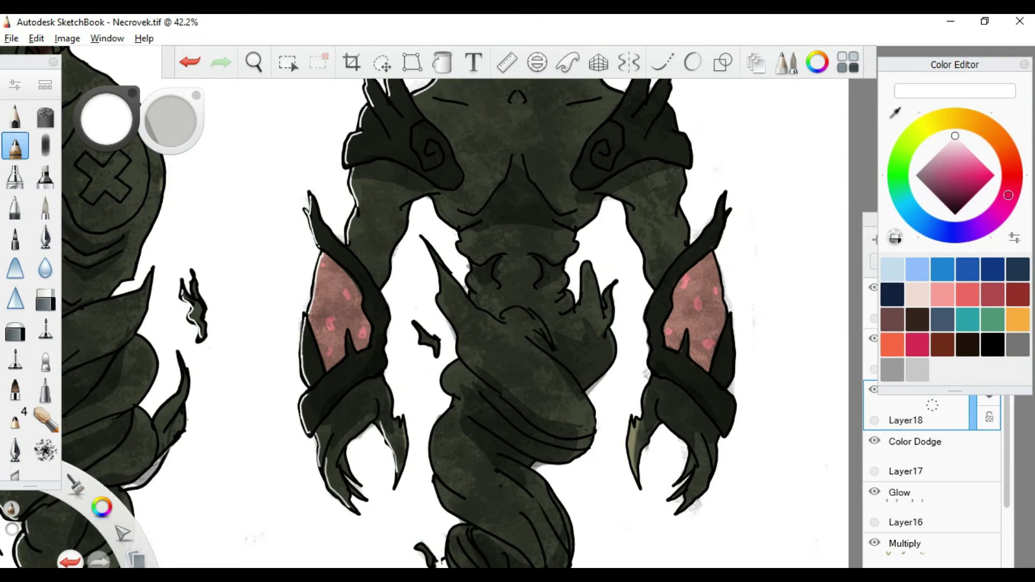
{"action": "scroll", "coordinate": [393, 377], "scroll_direction": "up", "scroll_amount": 3}
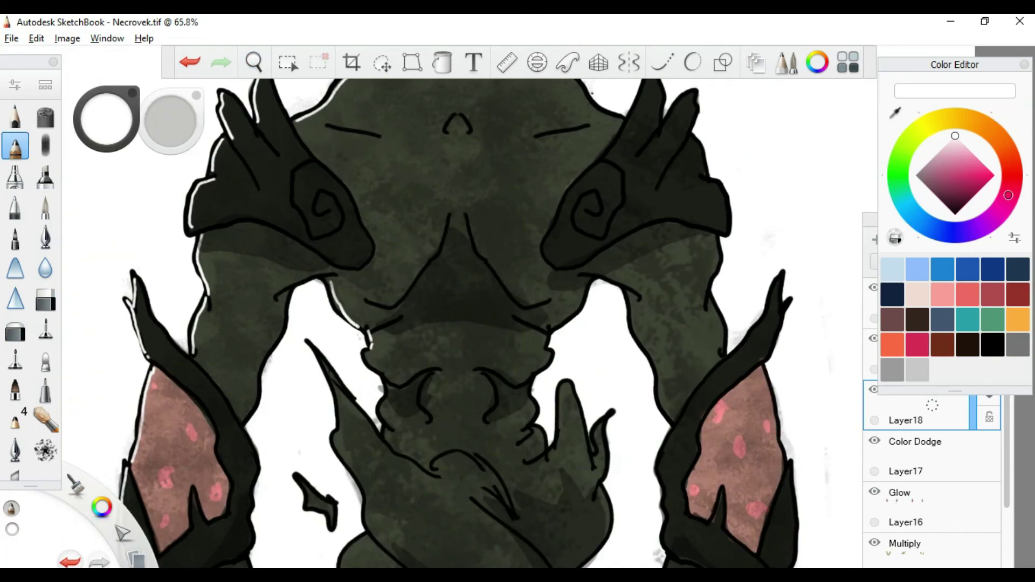
{"action": "scroll", "coordinate": [394, 358], "scroll_direction": "down", "scroll_amount": 3}
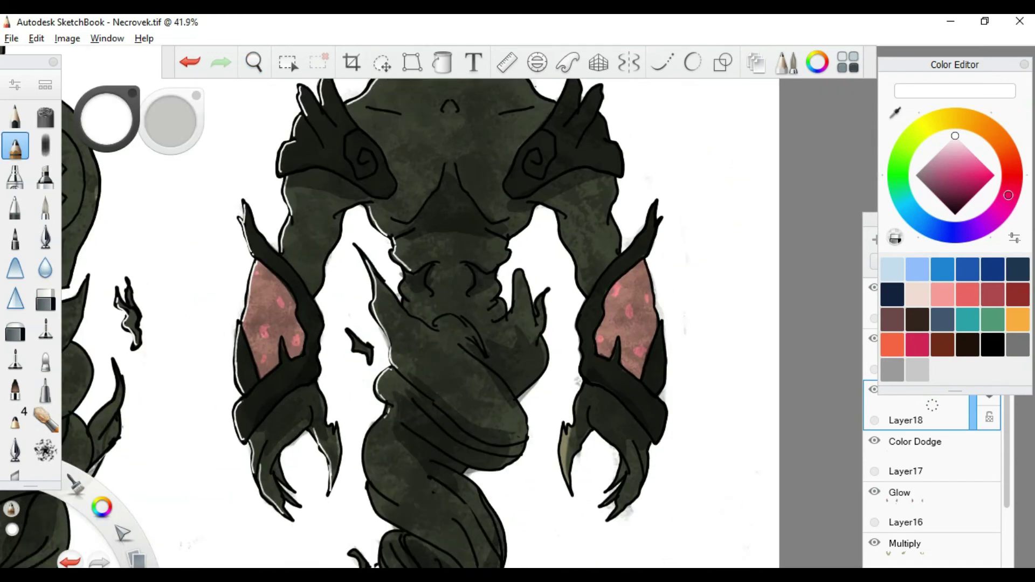
Step: Paint white rim highlights down the left edges of the back view's lower tail coils
{"action": "scroll", "coordinate": [625, 259], "scroll_direction": "down", "scroll_amount": 3}
{"action": "scroll", "coordinate": [501, 442], "scroll_direction": "up", "scroll_amount": 4}
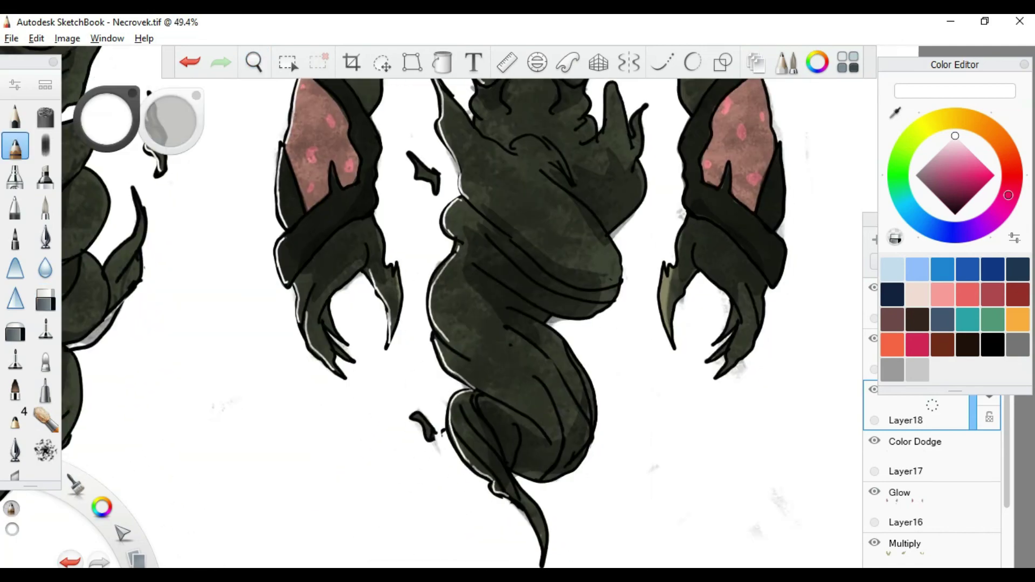
{"action": "left_click_drag", "start_coordinate": [431, 242], "coordinate": [280, 474]}
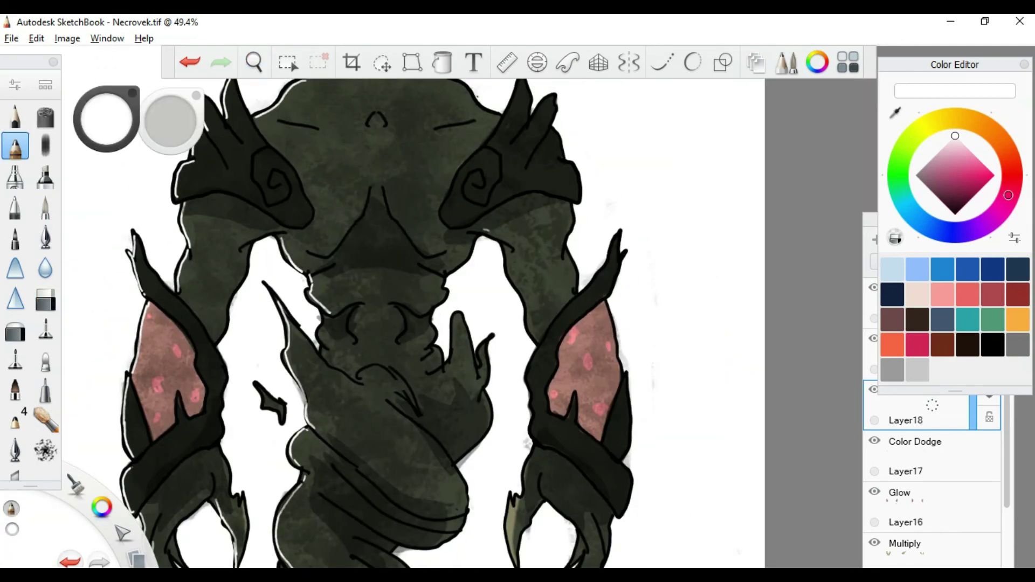